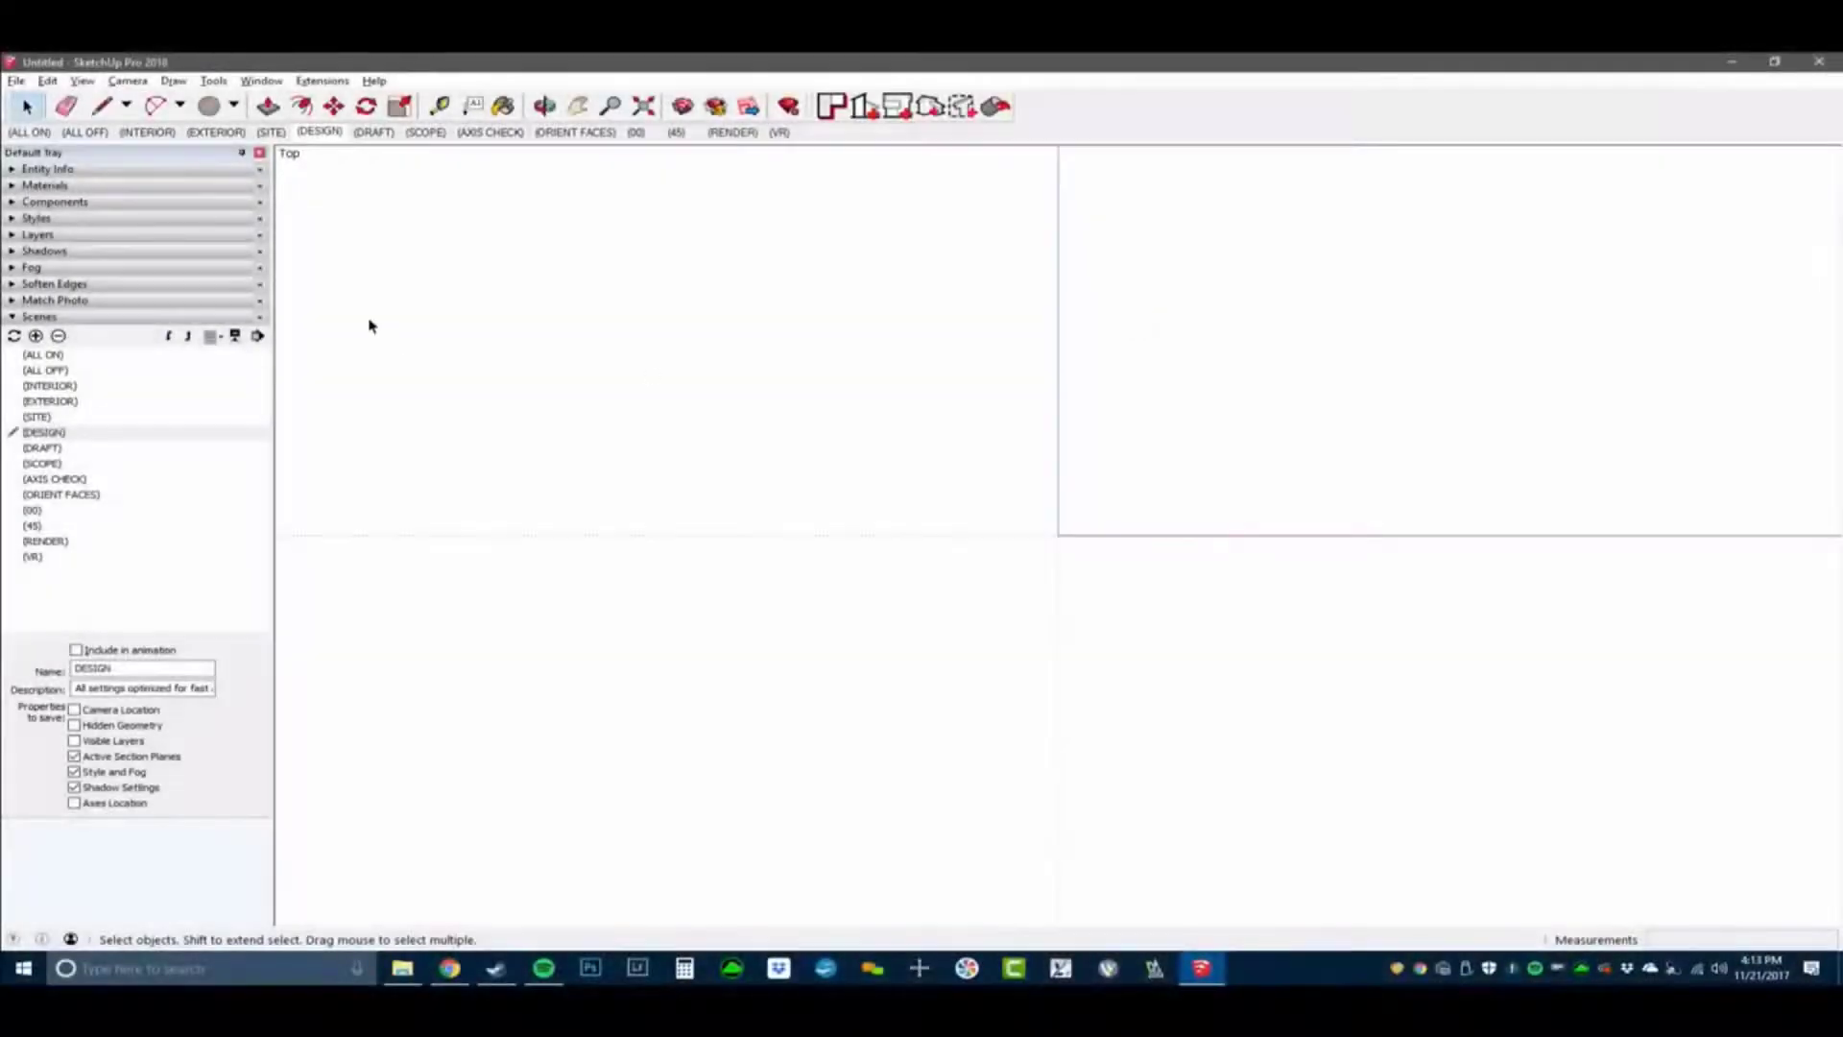
# Open the geo-location window for adding a location and search for "28th and larimer, denver".
pyautogui.click(14, 82)
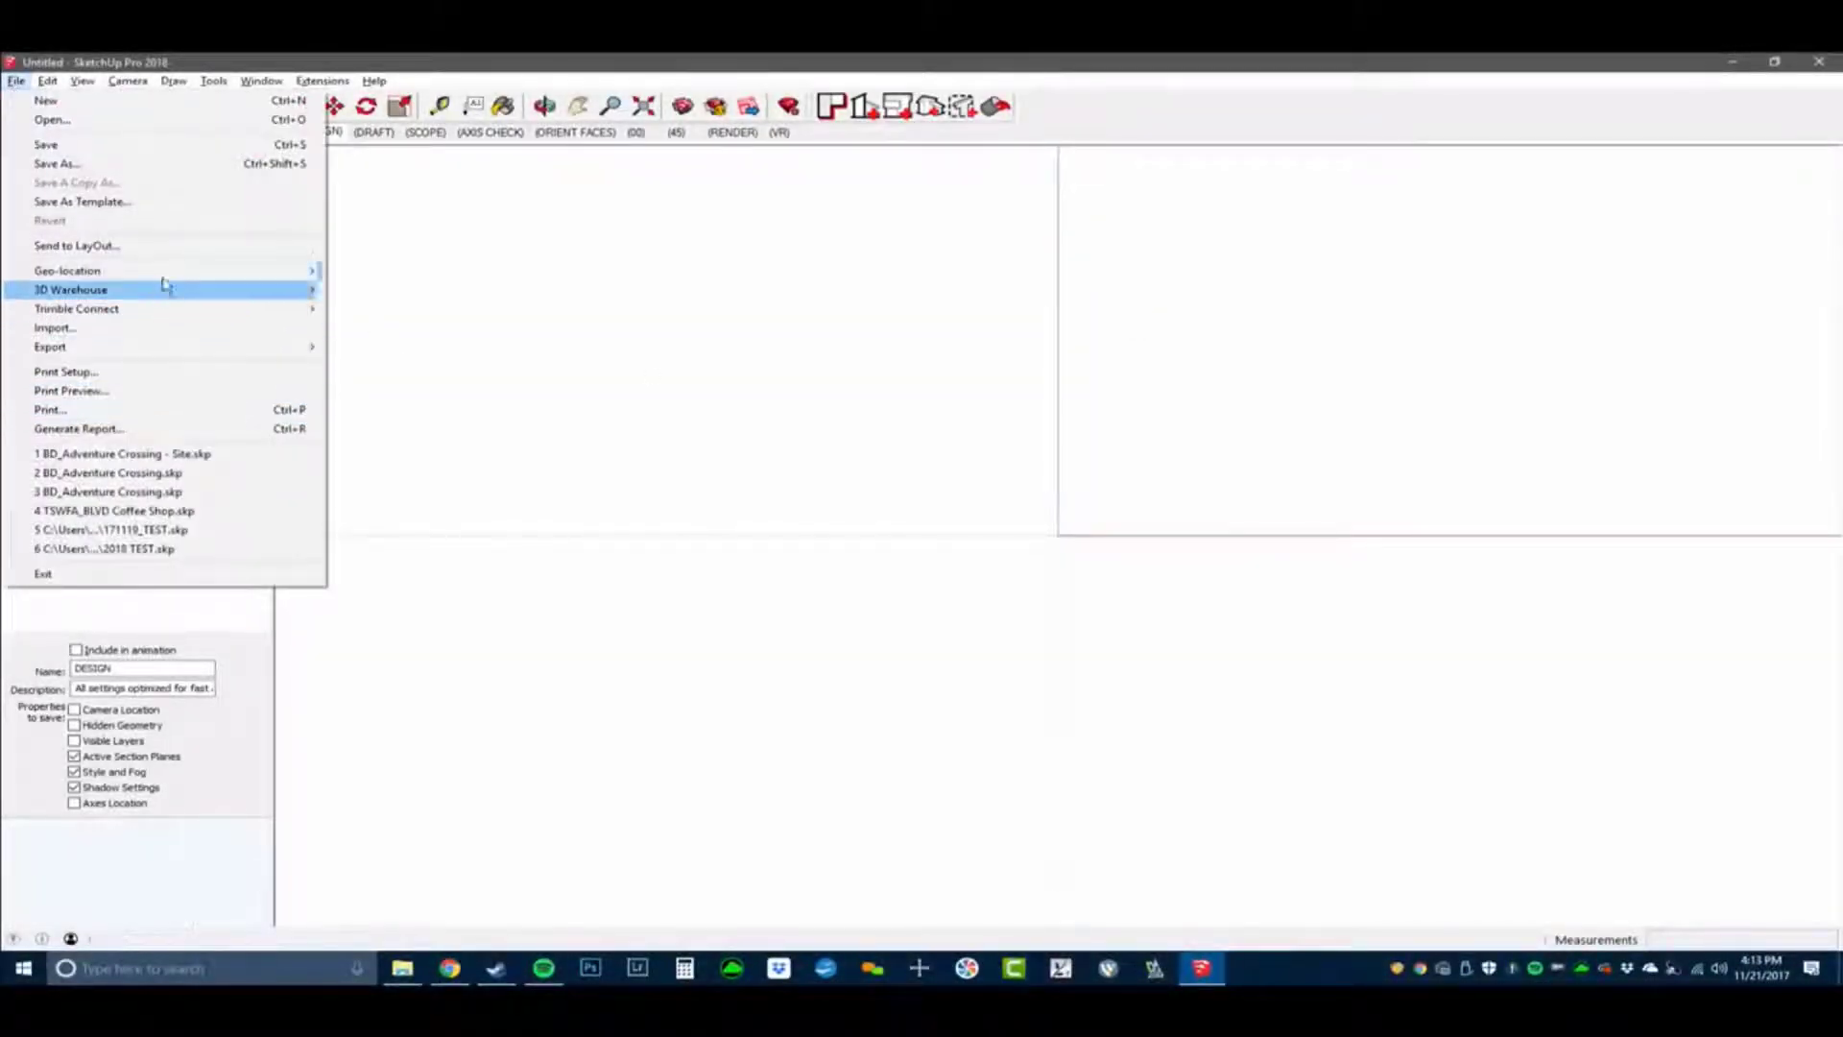
pyautogui.moveTo(173, 272)
pyautogui.click(393, 274)
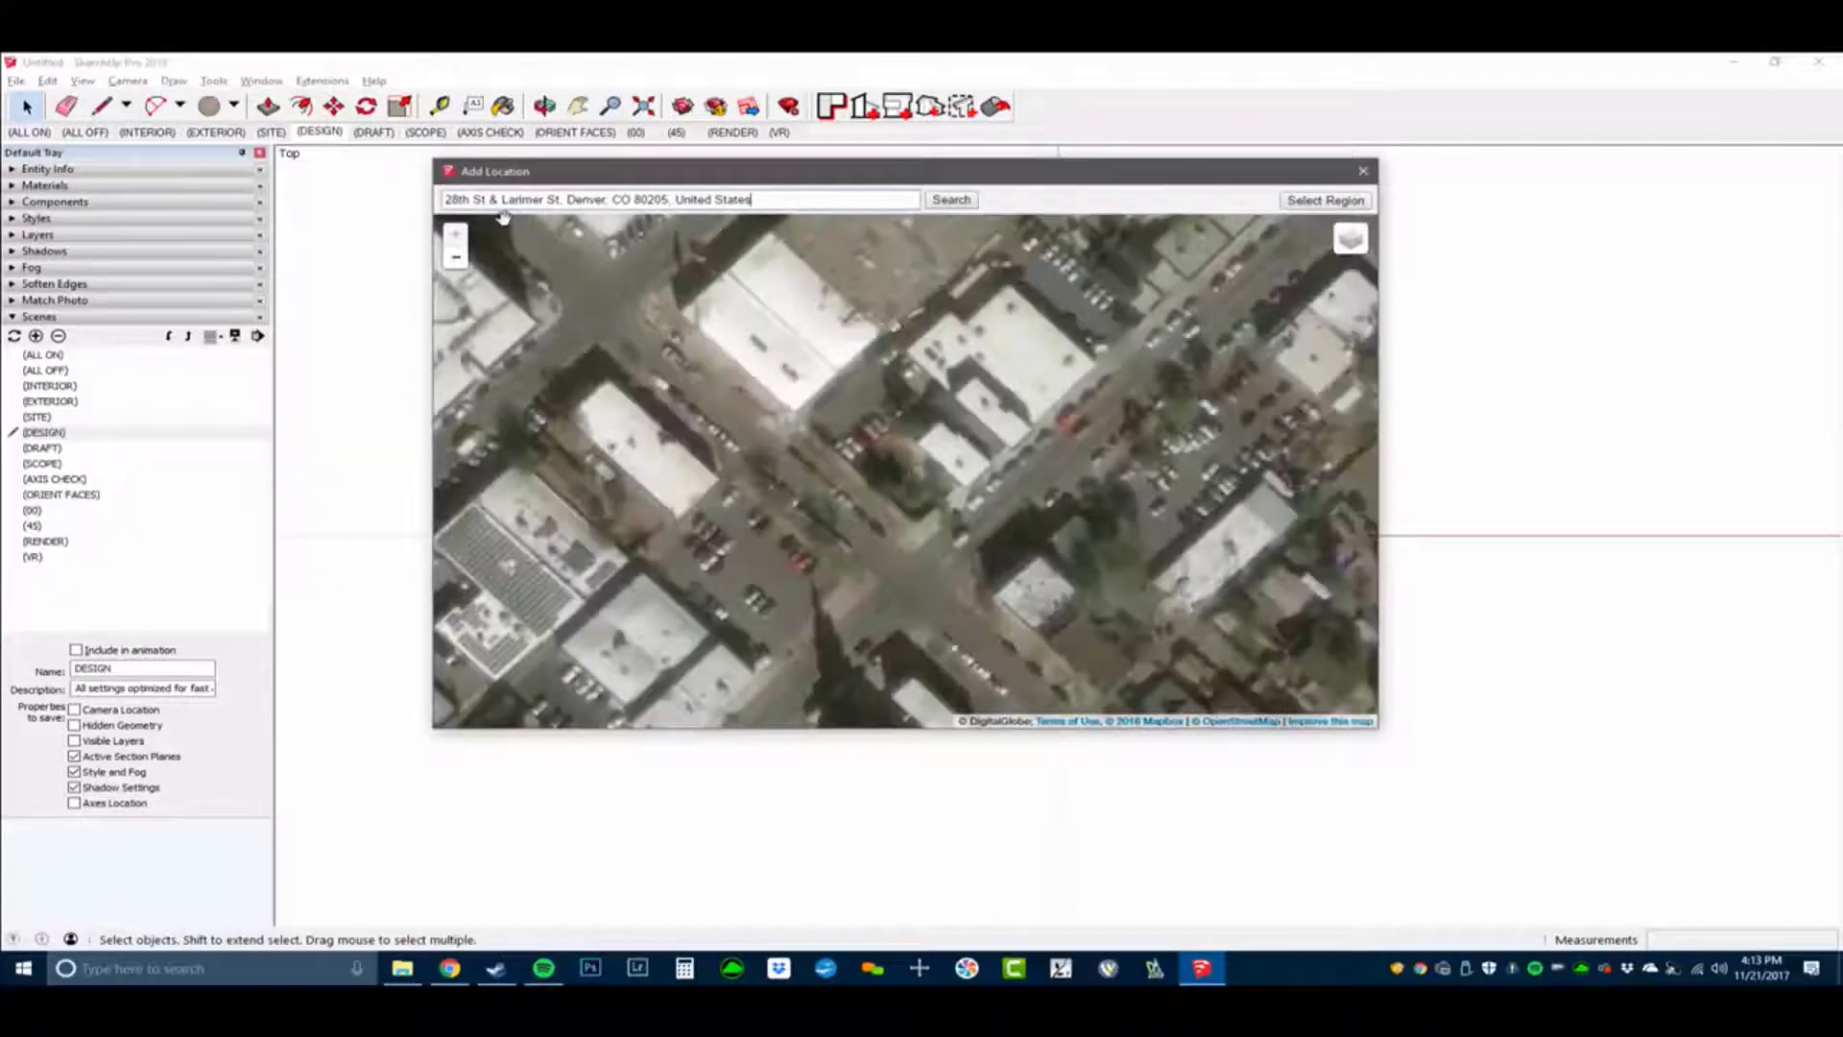
pyautogui.doubleClick(453, 203)
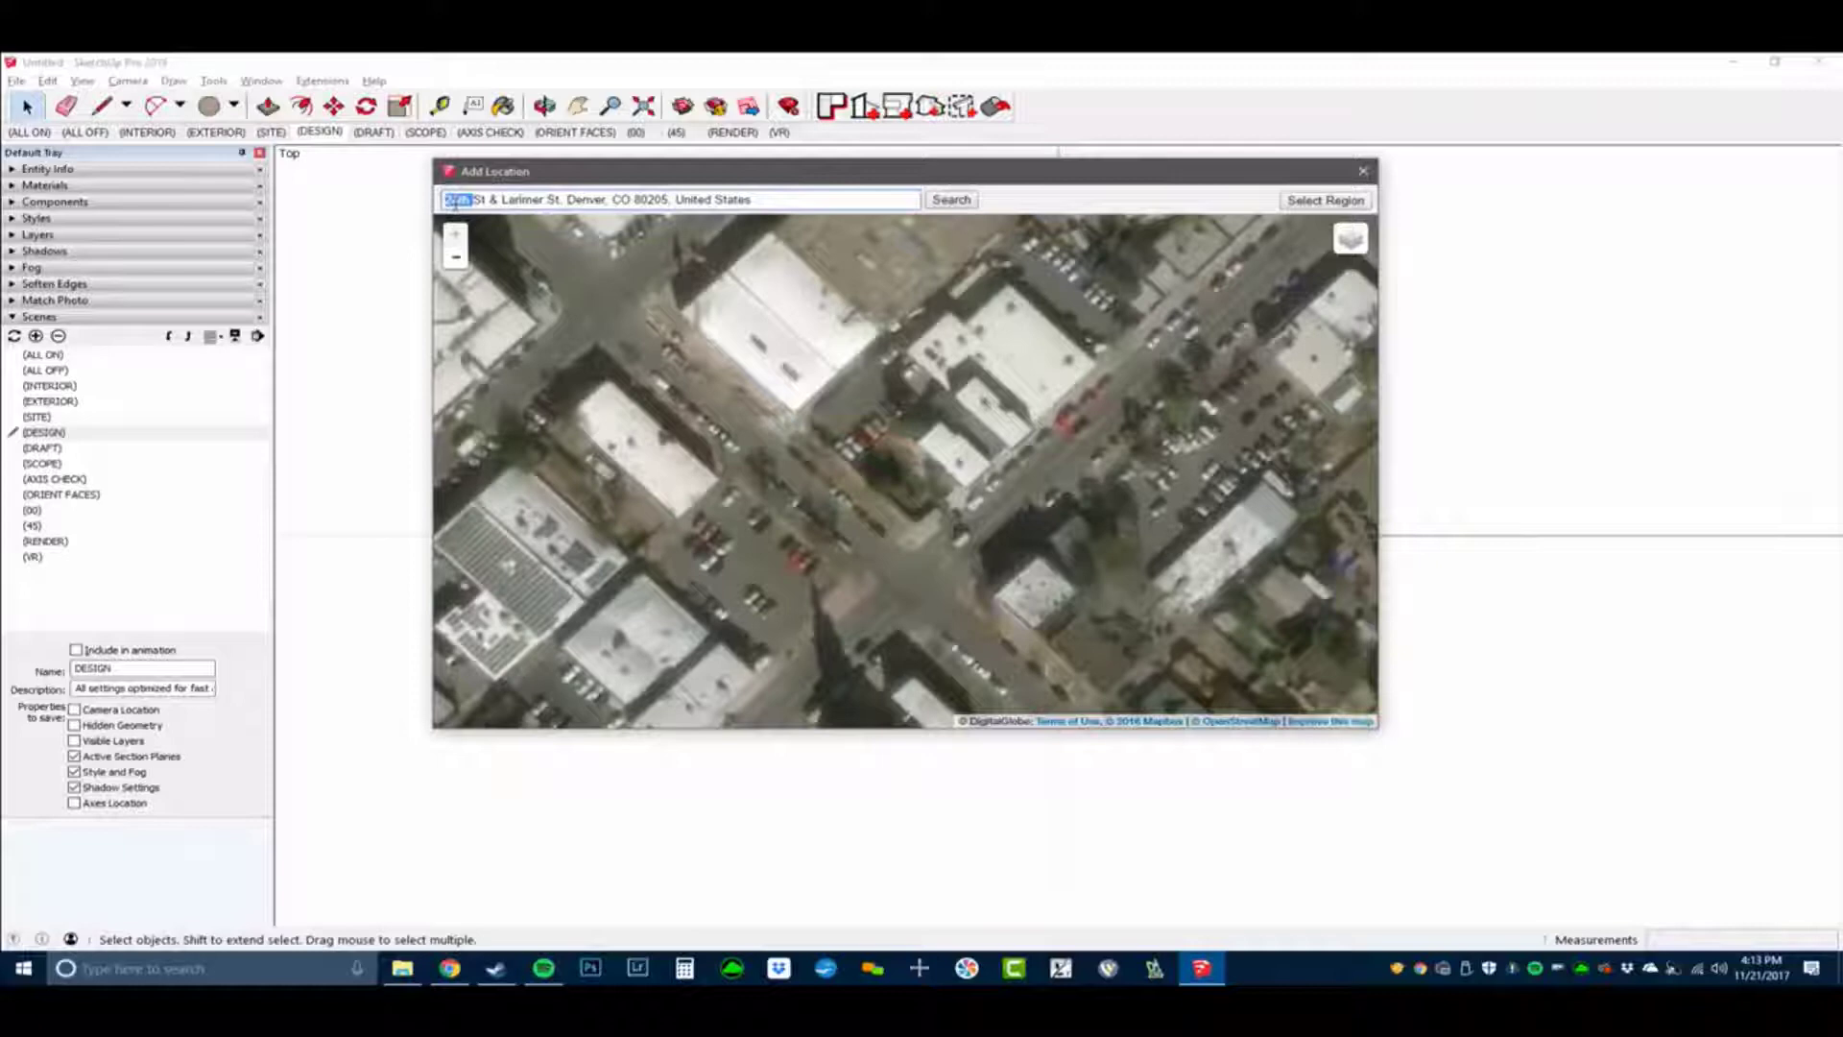
pyautogui.click(532, 202)
pyautogui.moveTo(766, 202); pyautogui.dragTo(291, 226)
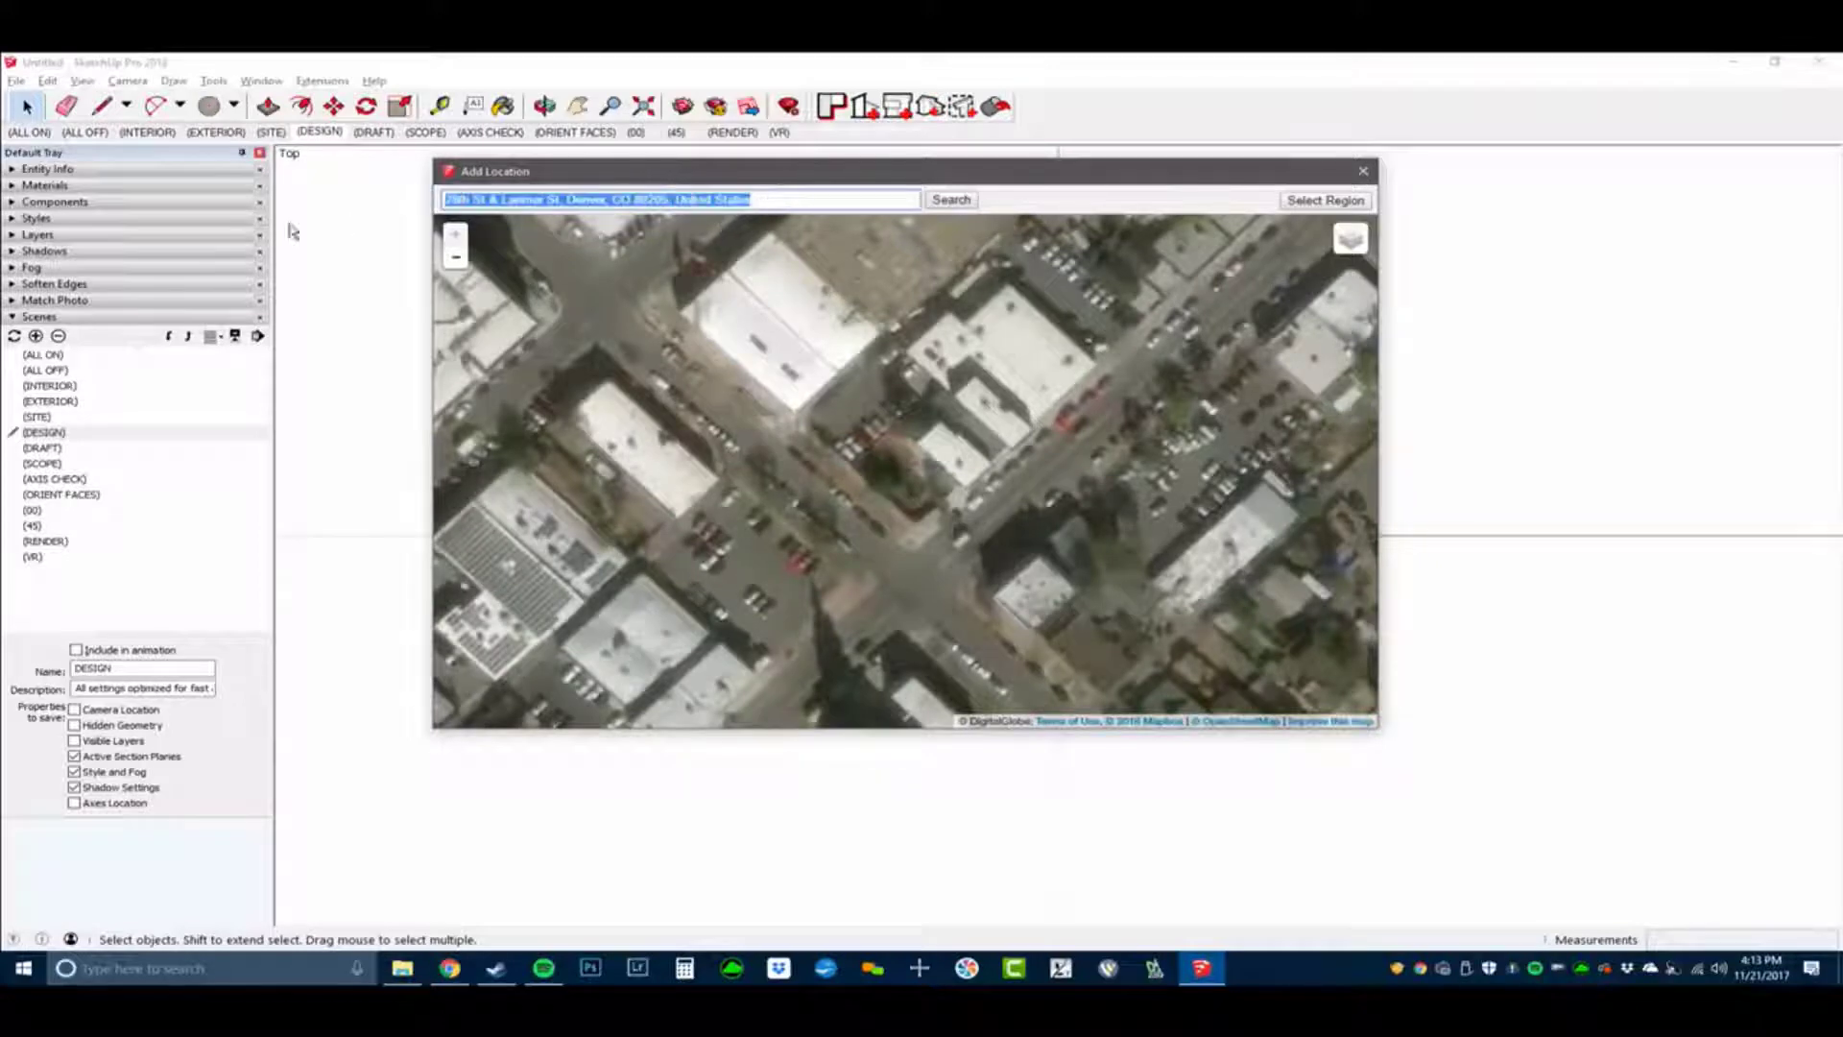
pyautogui.write('28')
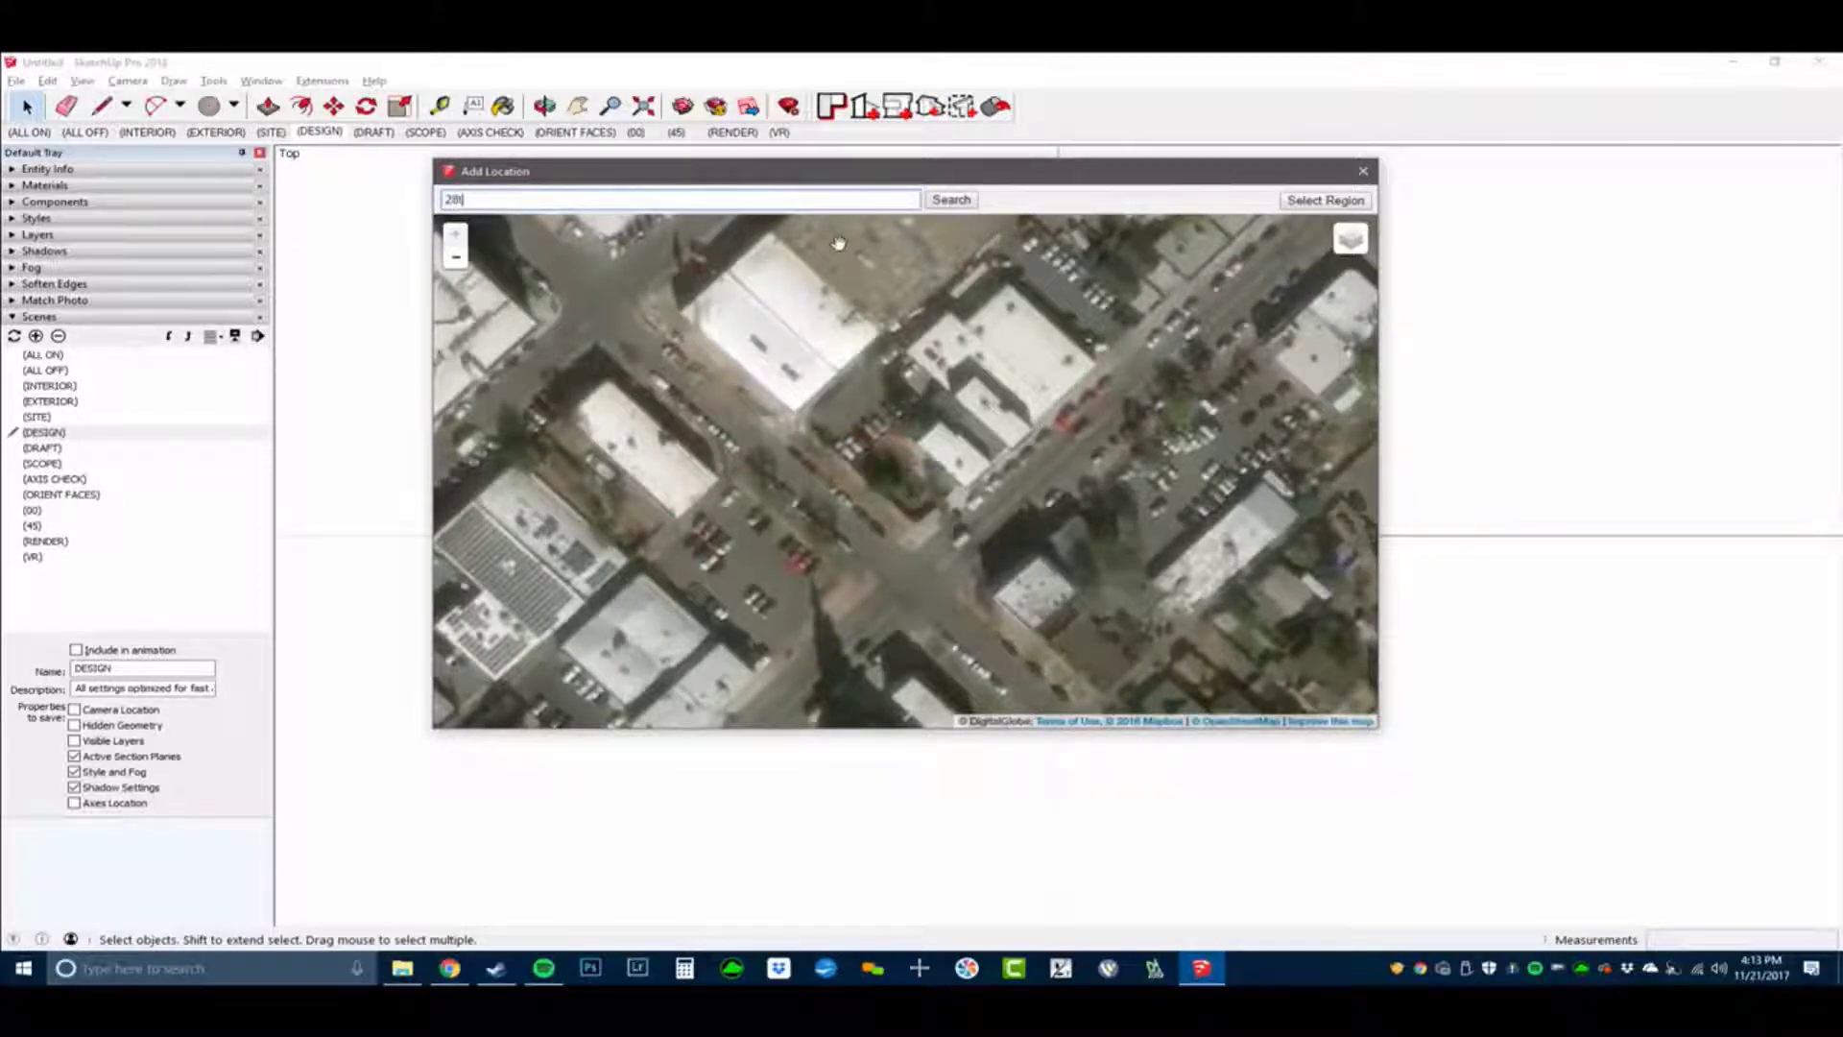
pyautogui.write('th and larimer, denver')
pyautogui.press('Return')
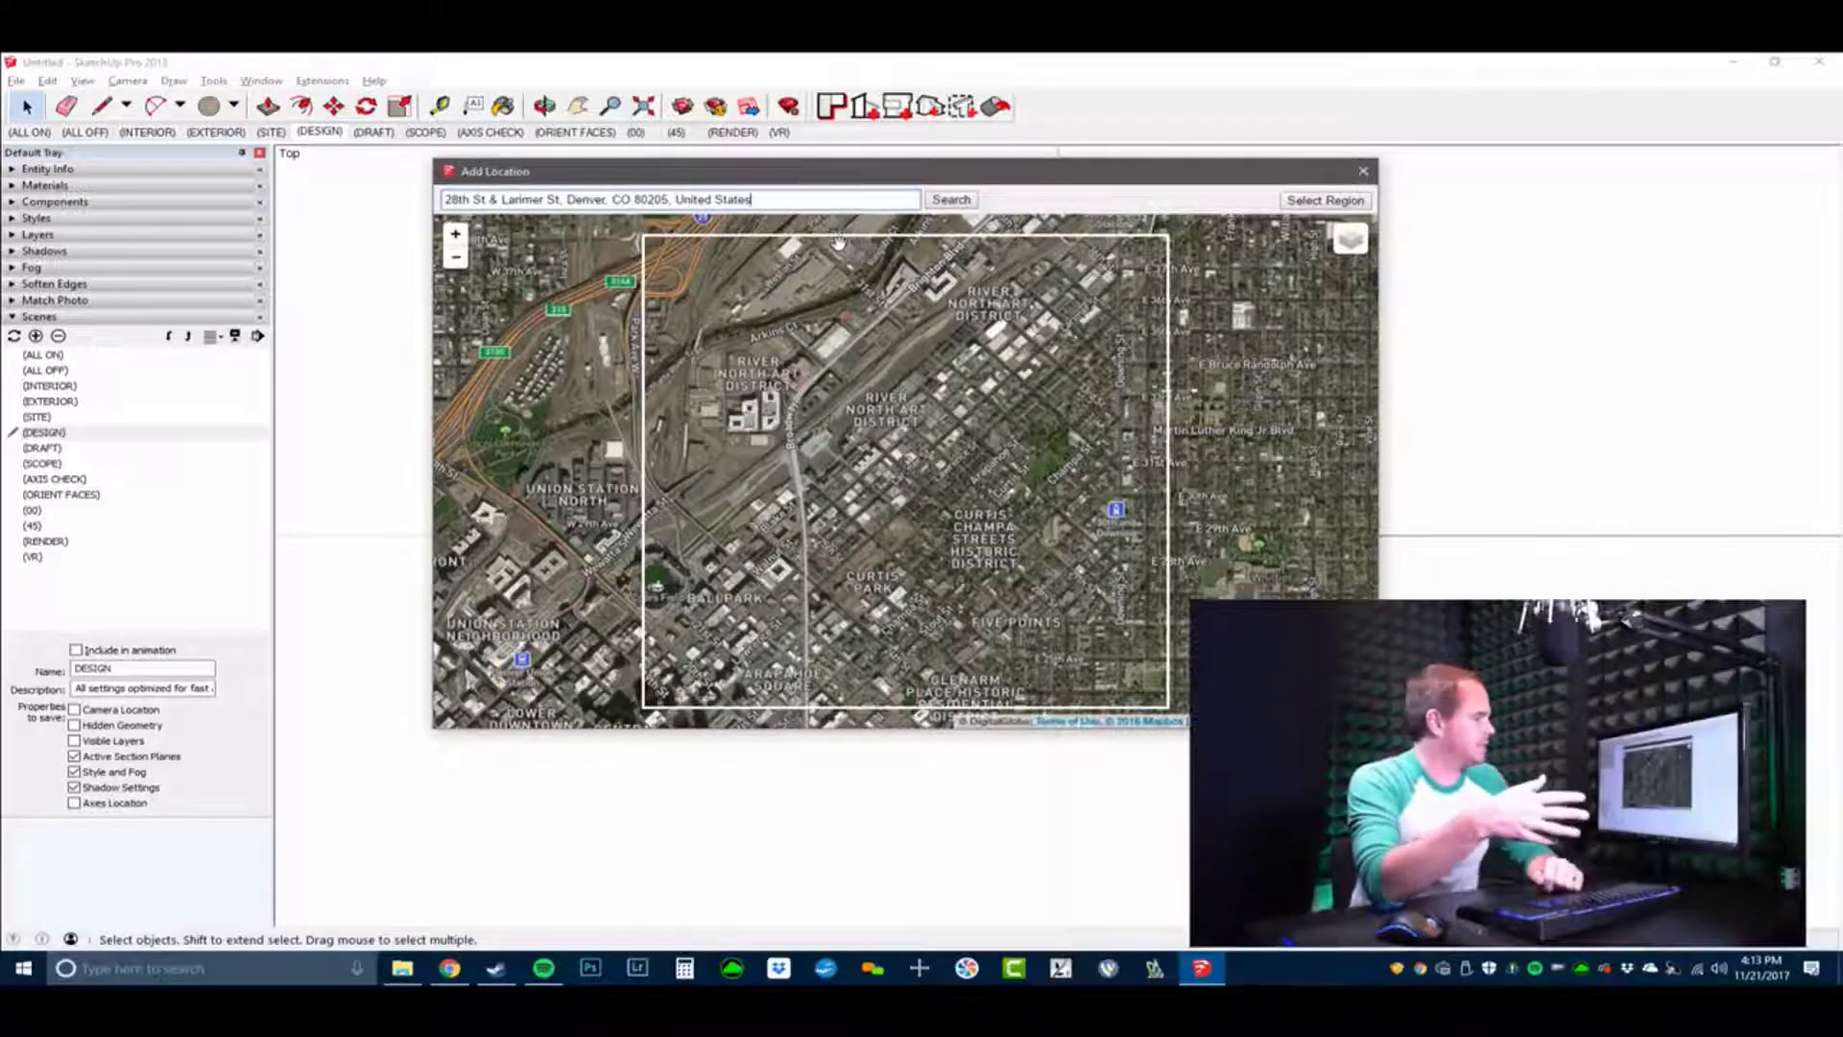
# Frame the blocks around the 28th and Larimer intersection on the aerial map and import that region as site imagery.
pyautogui.click(456, 234)
pyautogui.click(456, 234)
pyautogui.click(457, 235)
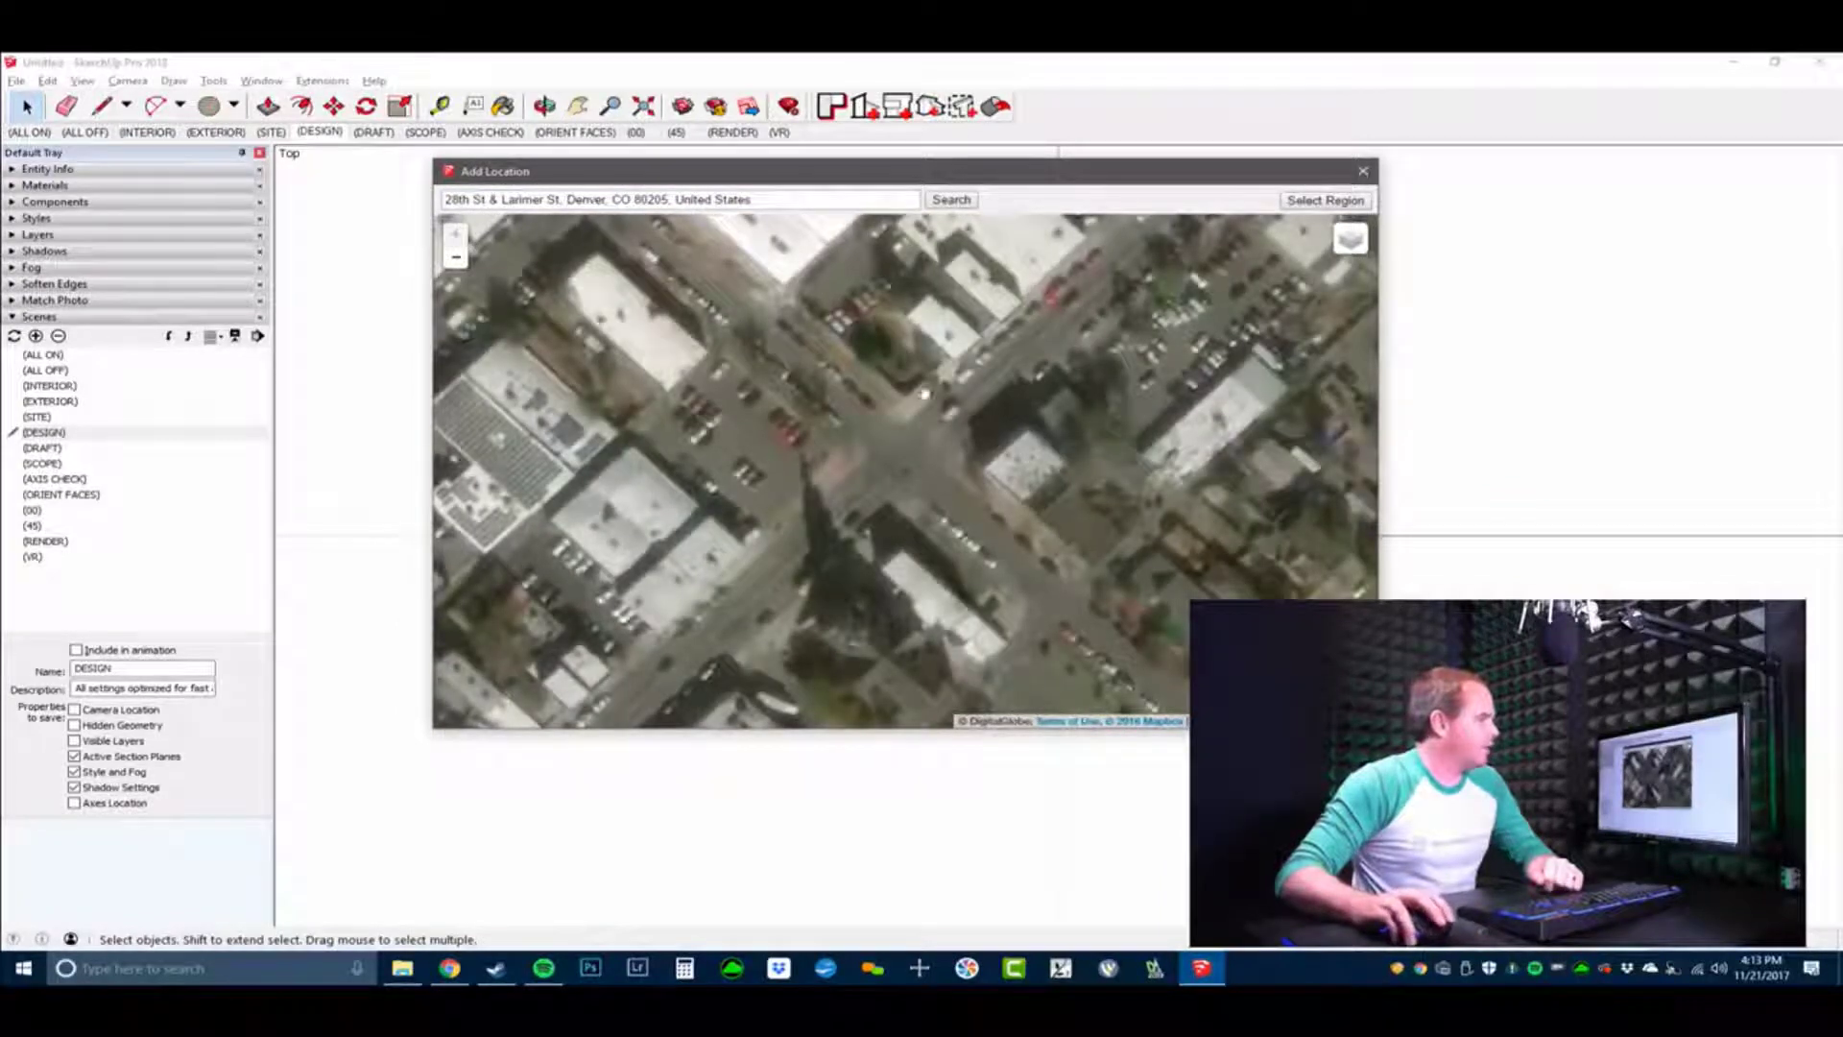
pyautogui.moveTo(1041, 408); pyautogui.dragTo(1056, 494)
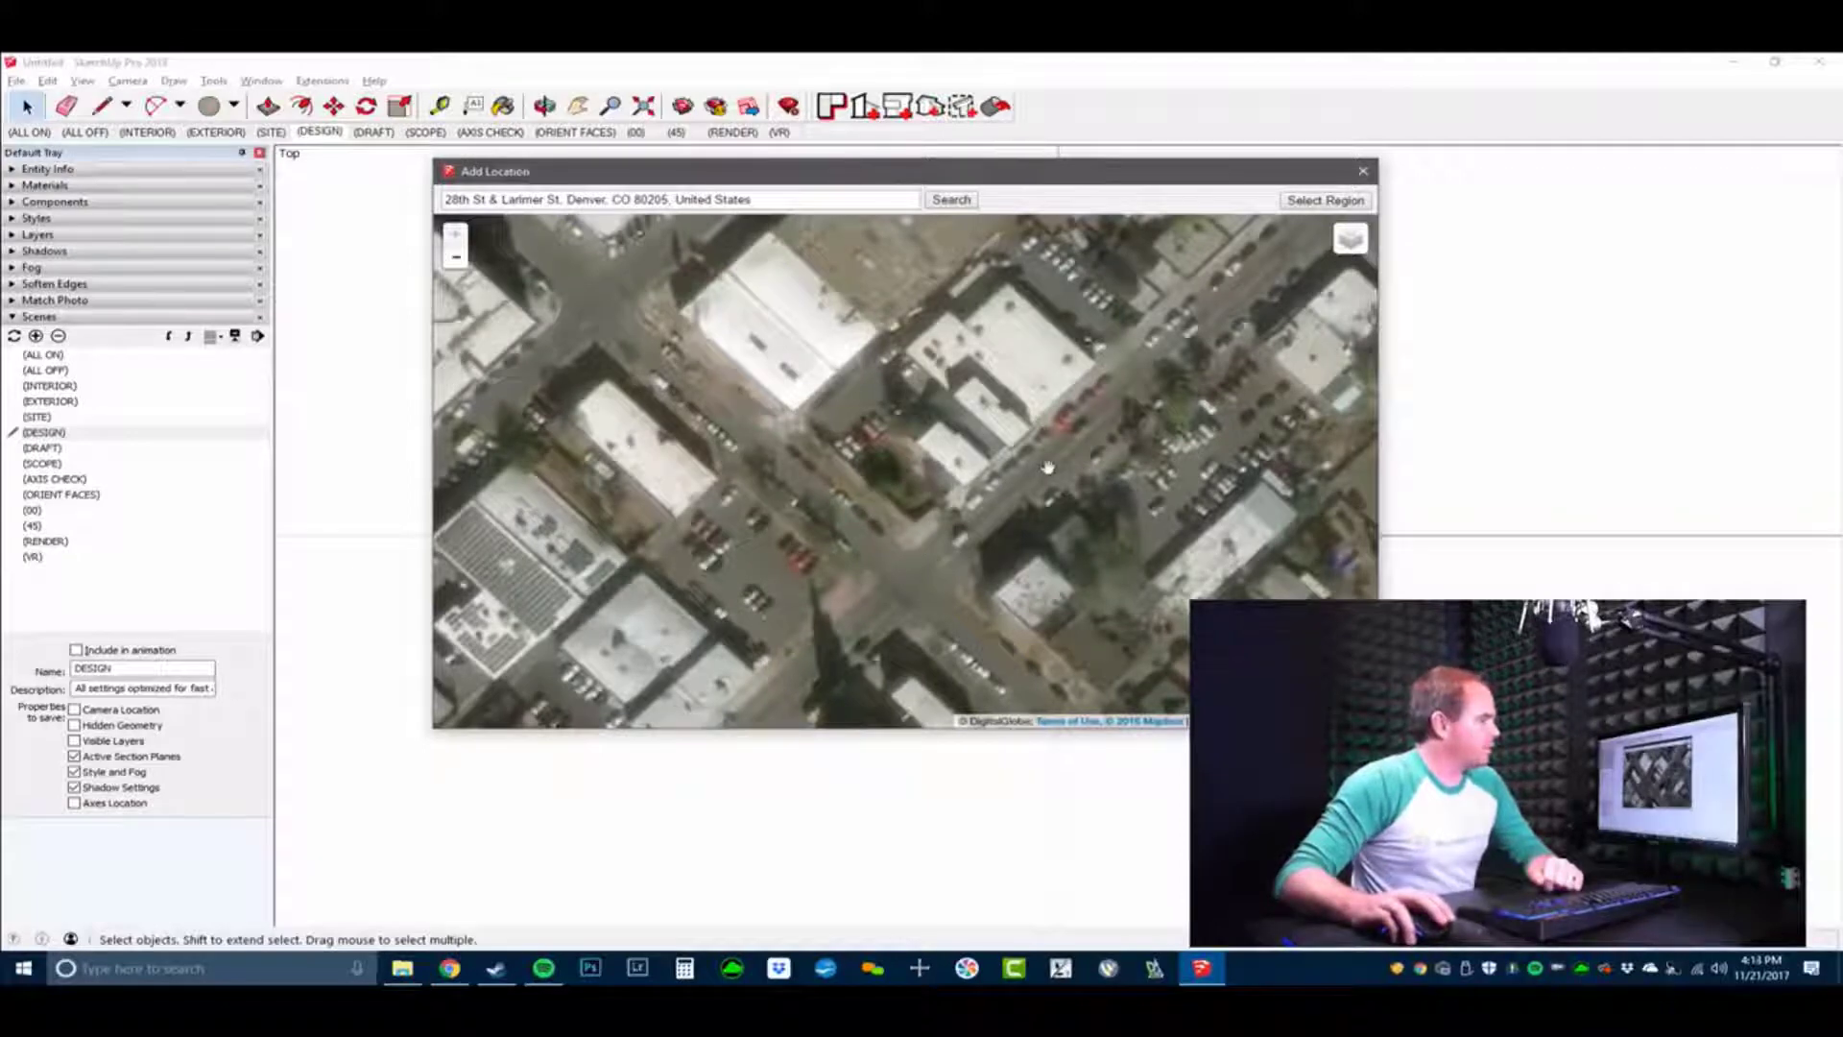
pyautogui.click(1347, 202)
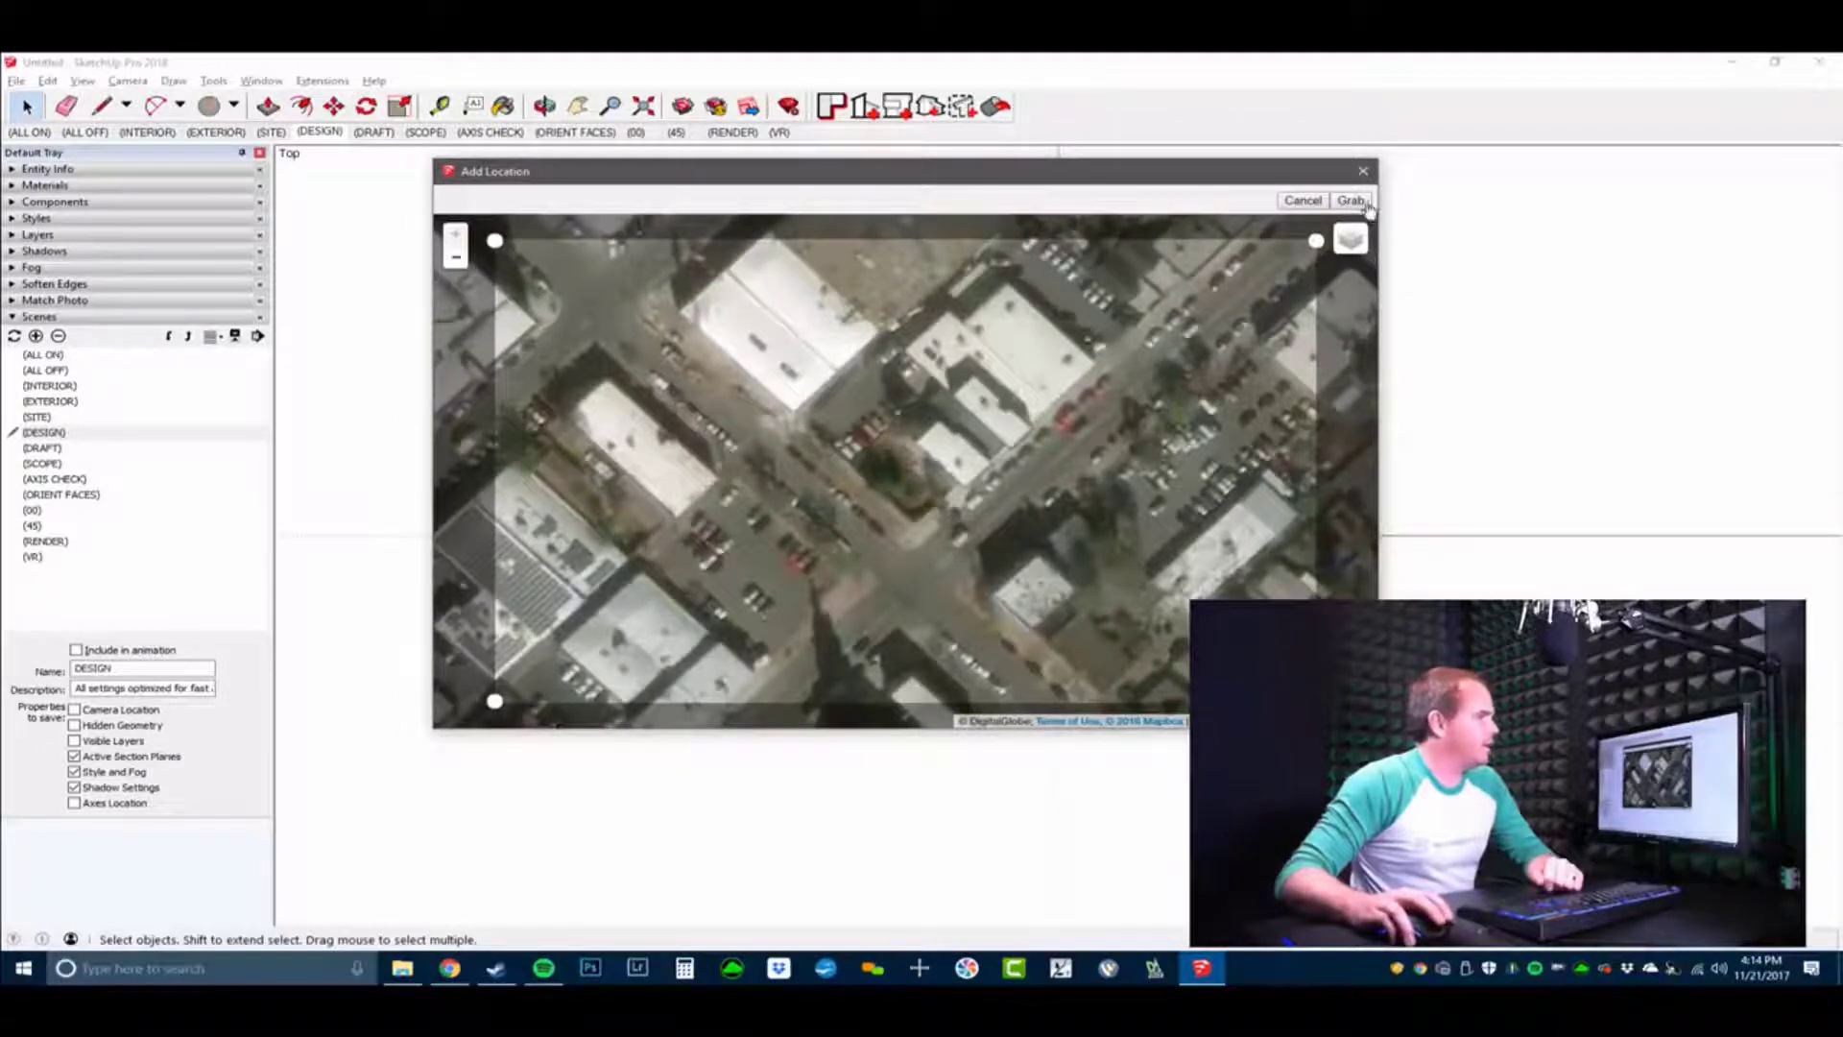
pyautogui.hotkey('alt', 'Tab')
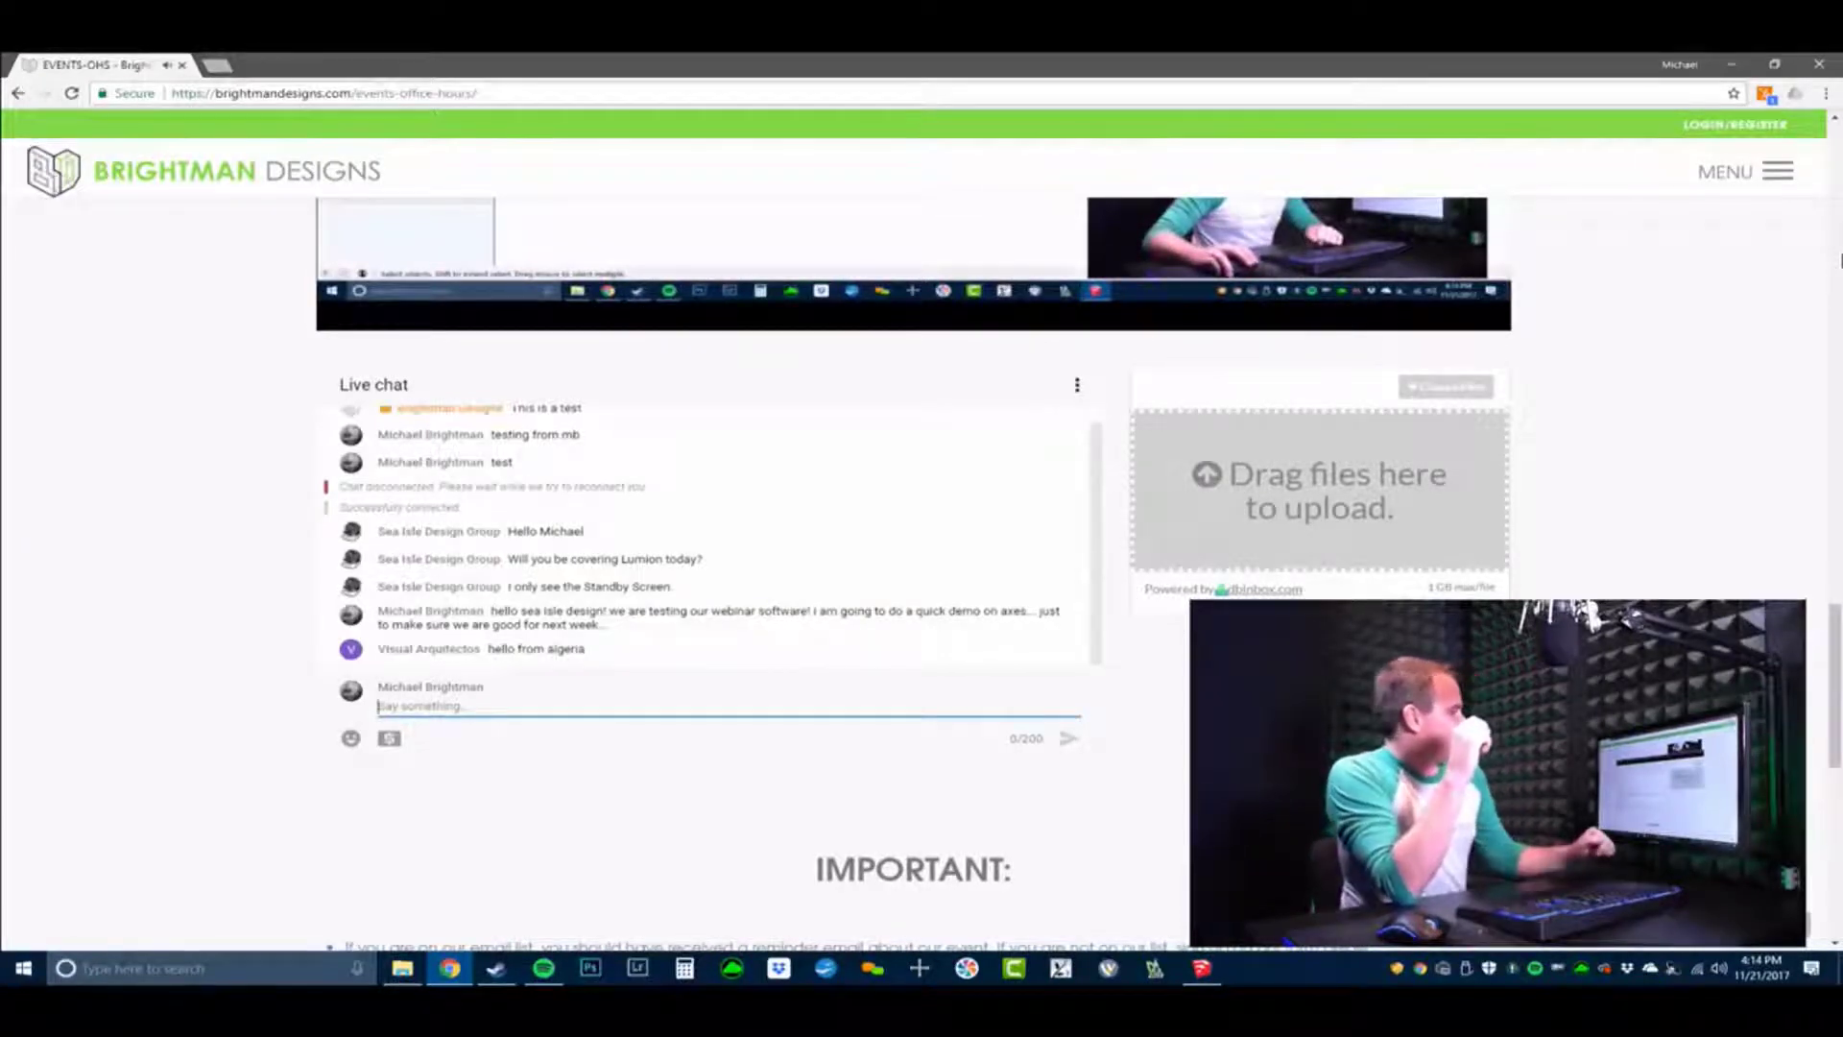
pyautogui.hotkey('alt', 'Tab')
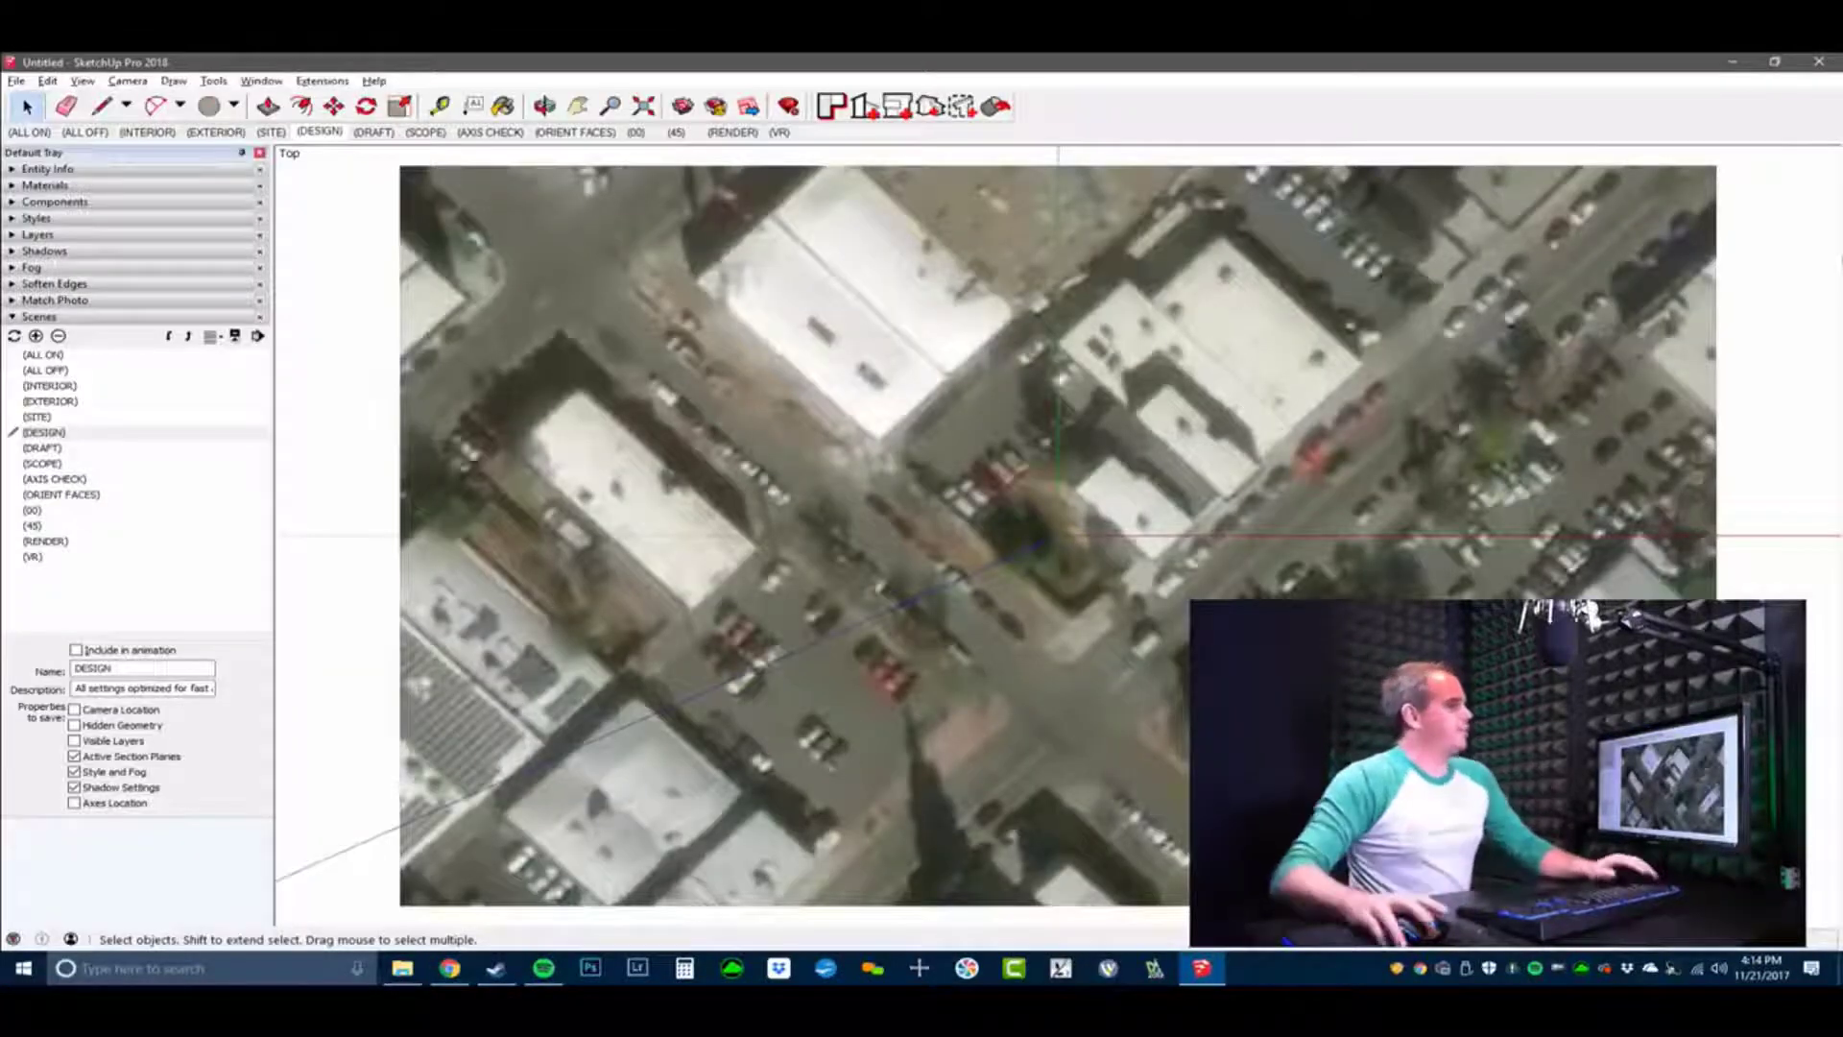
# Examine the imported site imagery in perspective, comparing the street and building directions with the default drawing axes.
pyautogui.scroll(-3, 1404, 377)
pyautogui.moveTo(1356, 586); pyautogui.dragTo(1322, 513, button='middle')
pyautogui.scroll(2, 1323, 514)
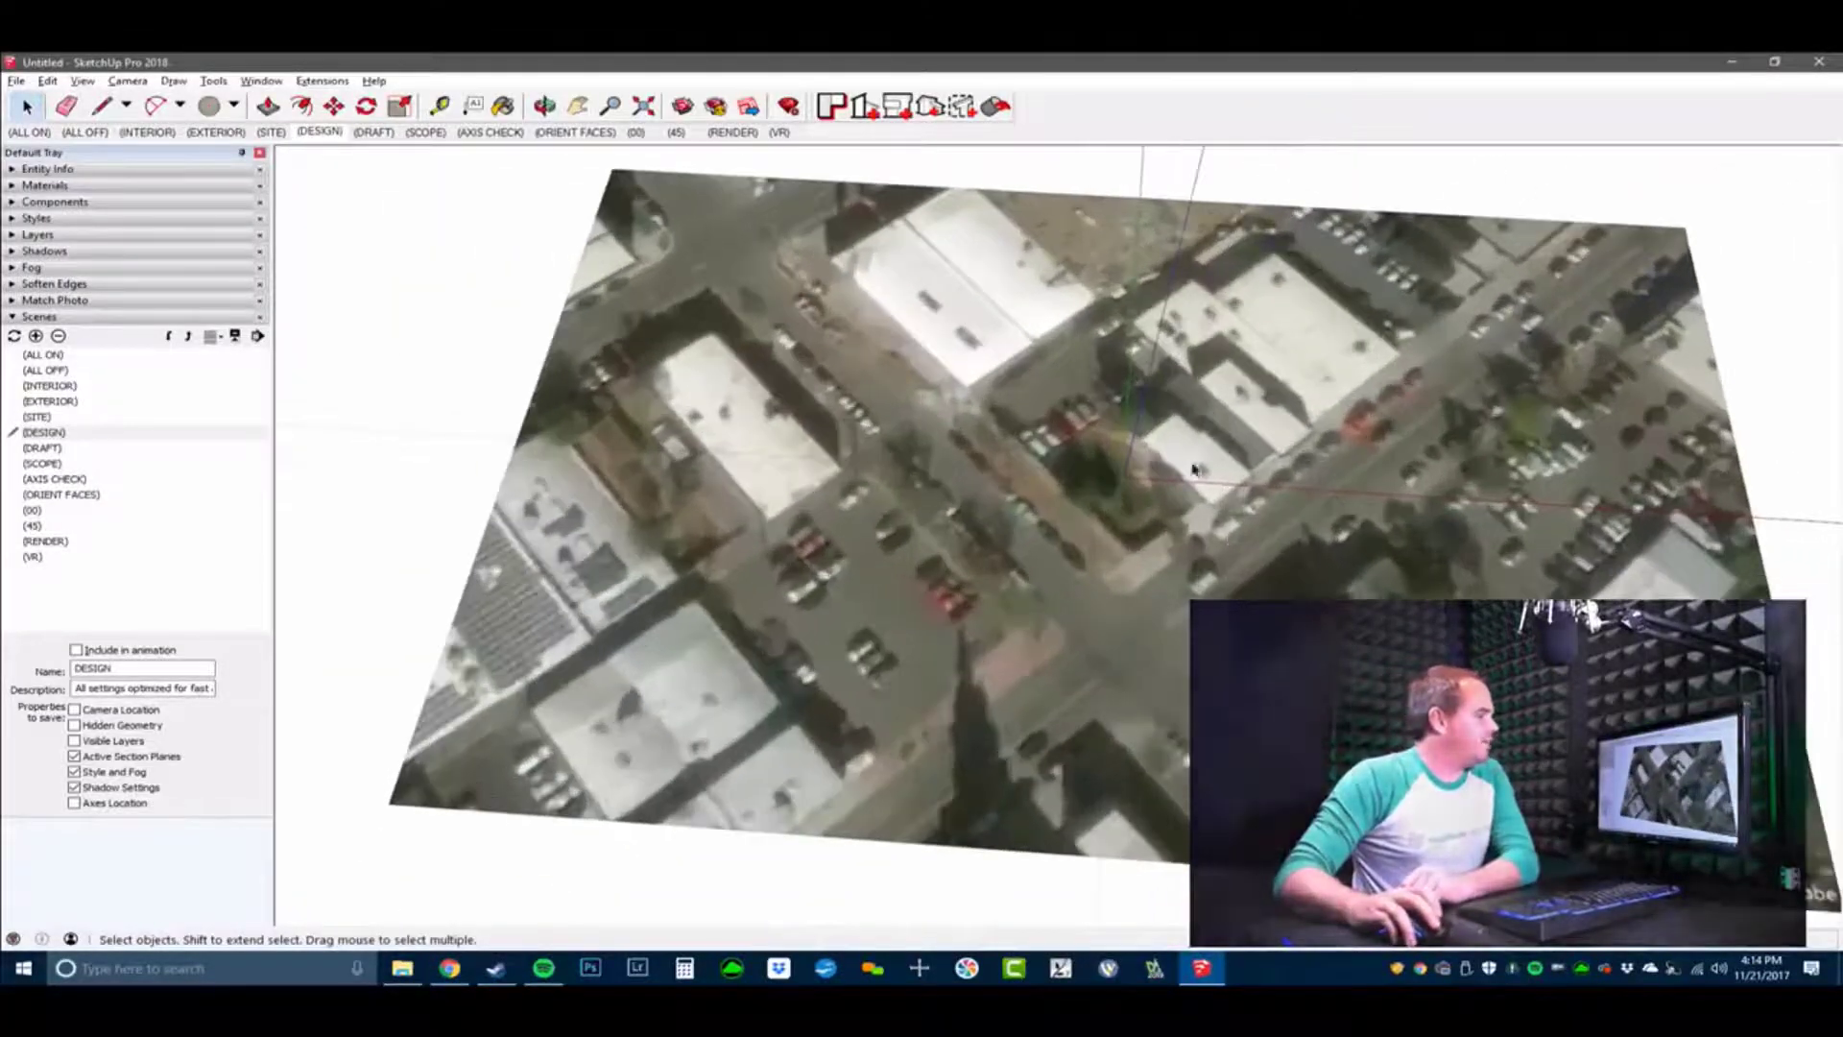
pyautogui.moveTo(1201, 465); pyautogui.dragTo(1238, 451, button='middle')
pyautogui.scroll(4, 1244, 444)
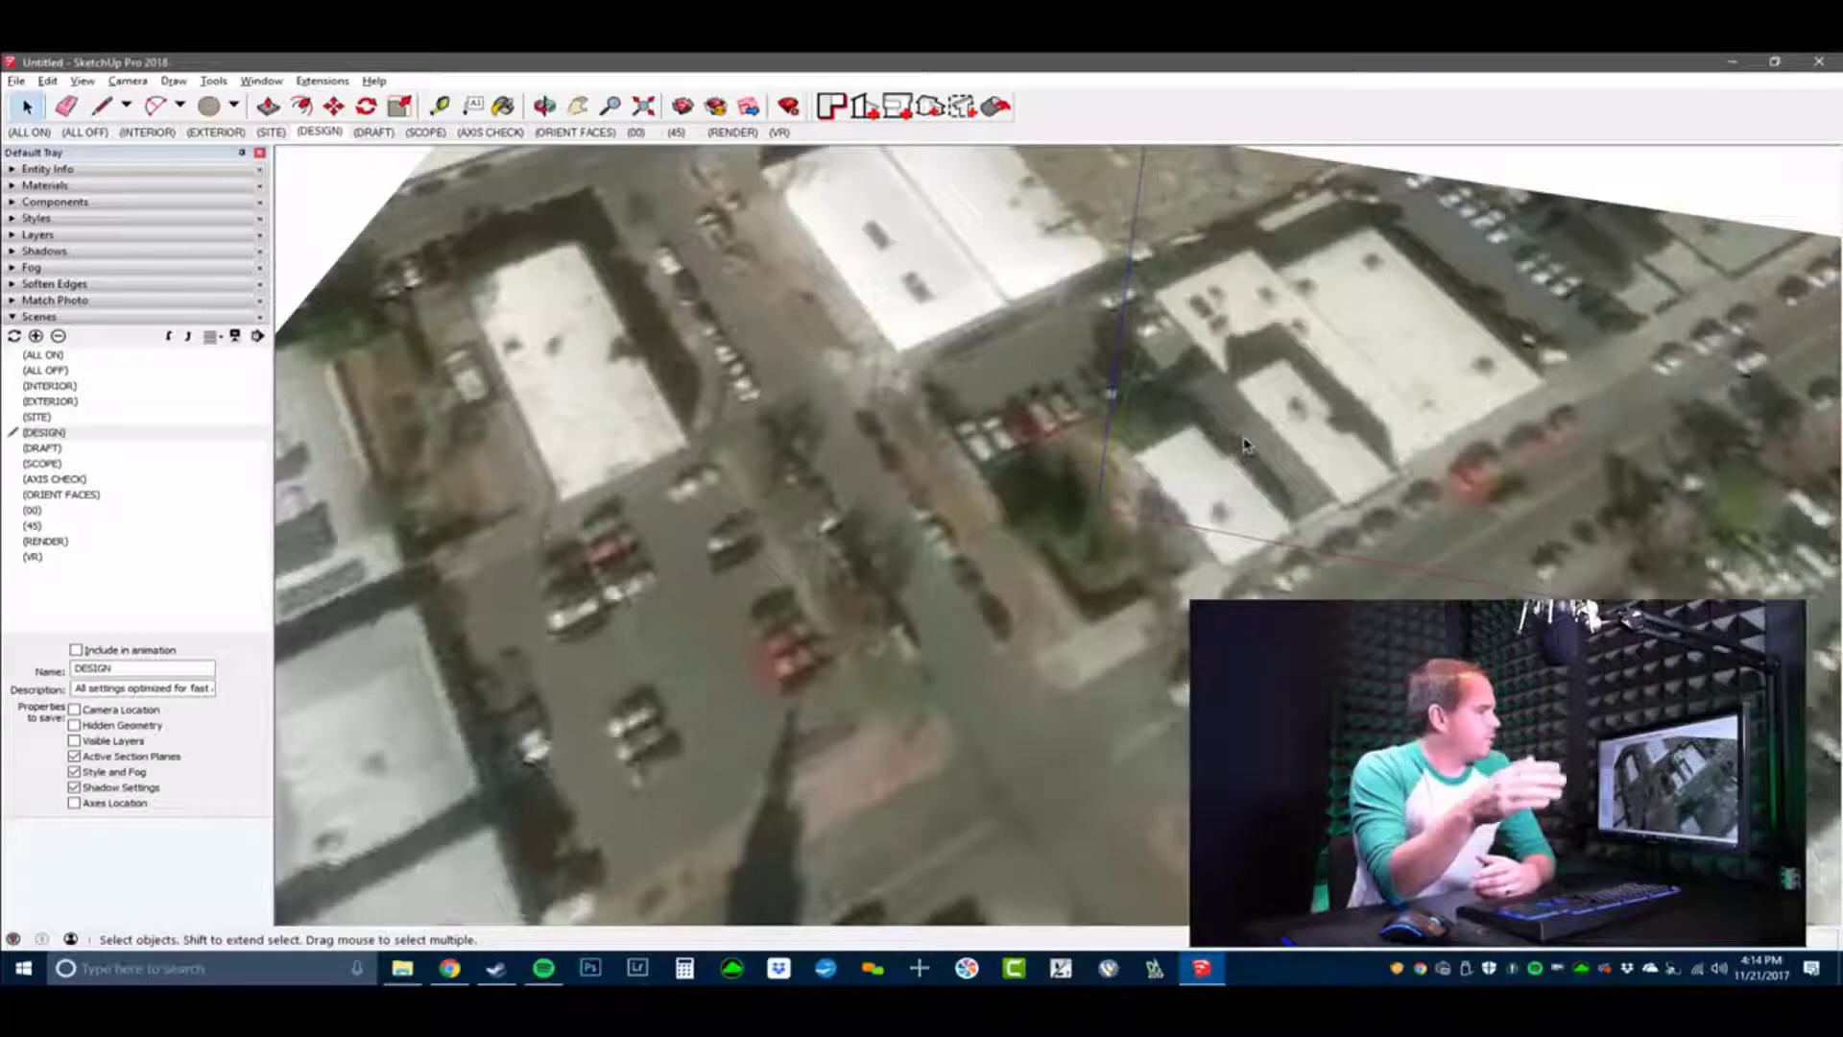
pyautogui.moveTo(1244, 444); pyautogui.dragTo(1415, 592, button='middle')
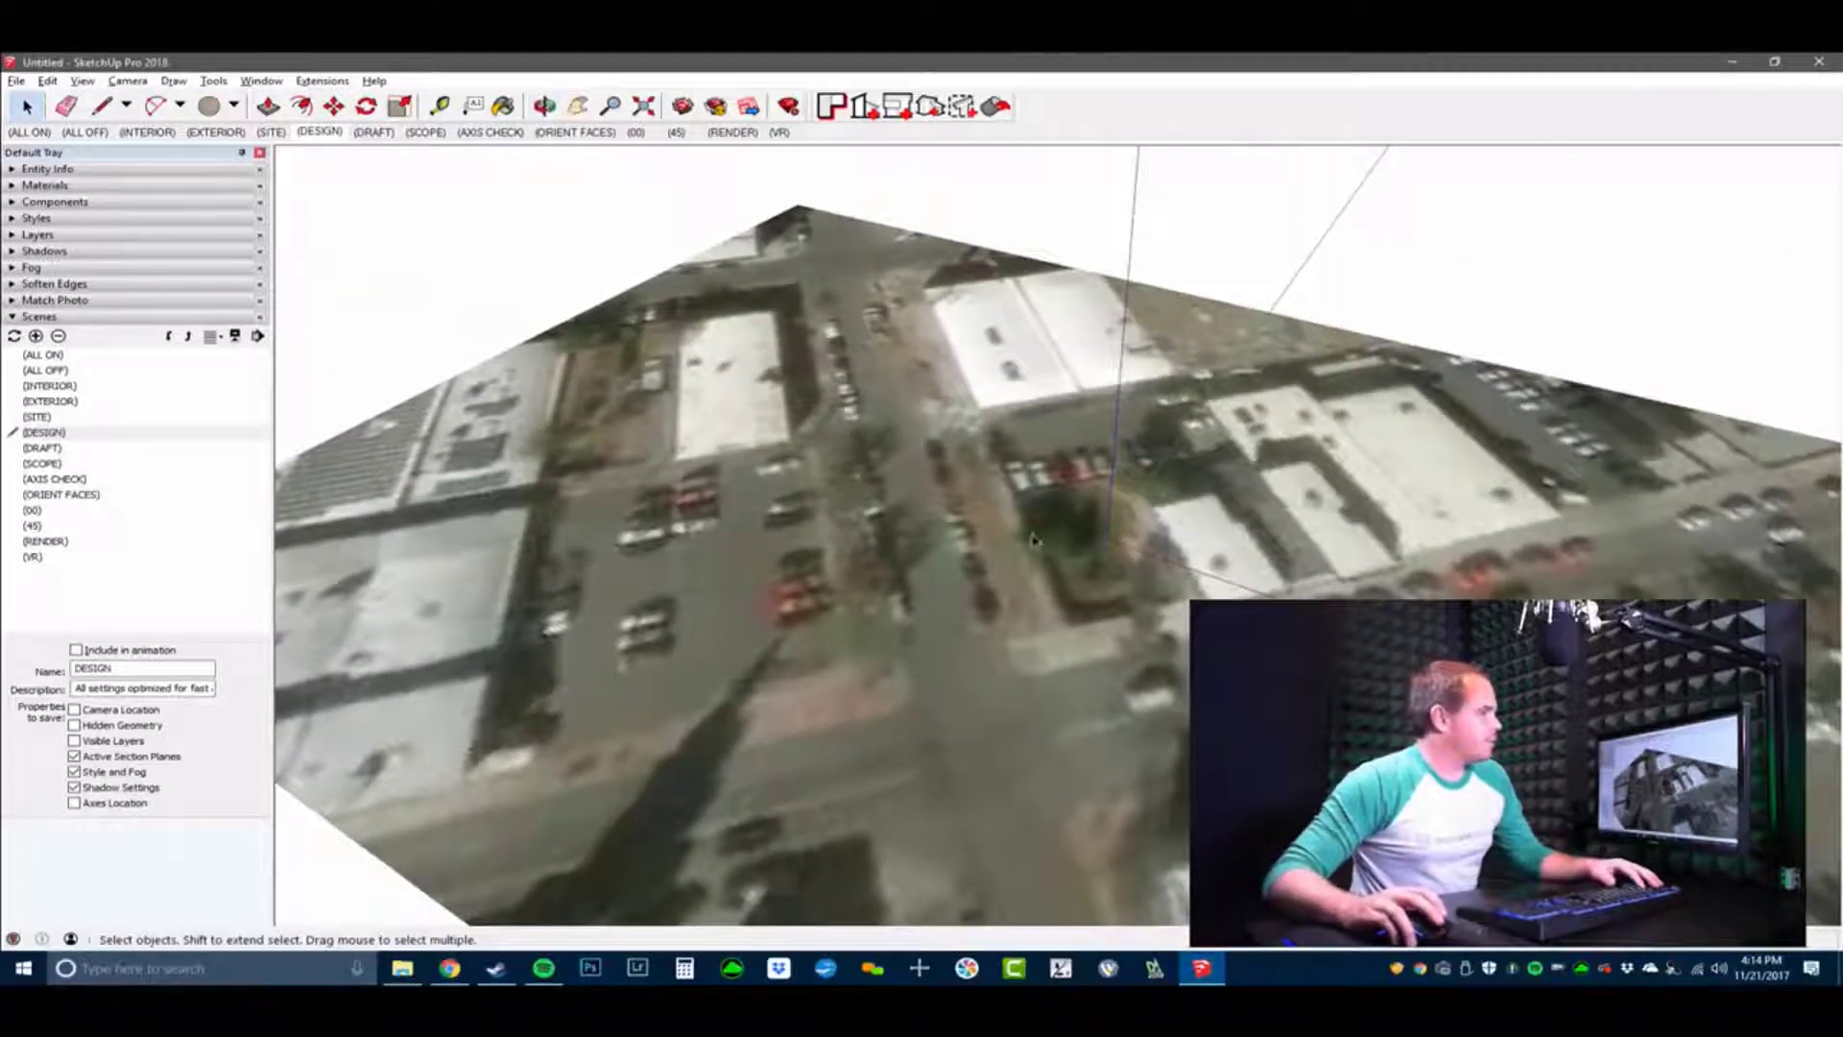
pyautogui.scroll(3, 1157, 518)
pyautogui.moveTo(1157, 519); pyautogui.dragTo(1168, 555, button='middle')
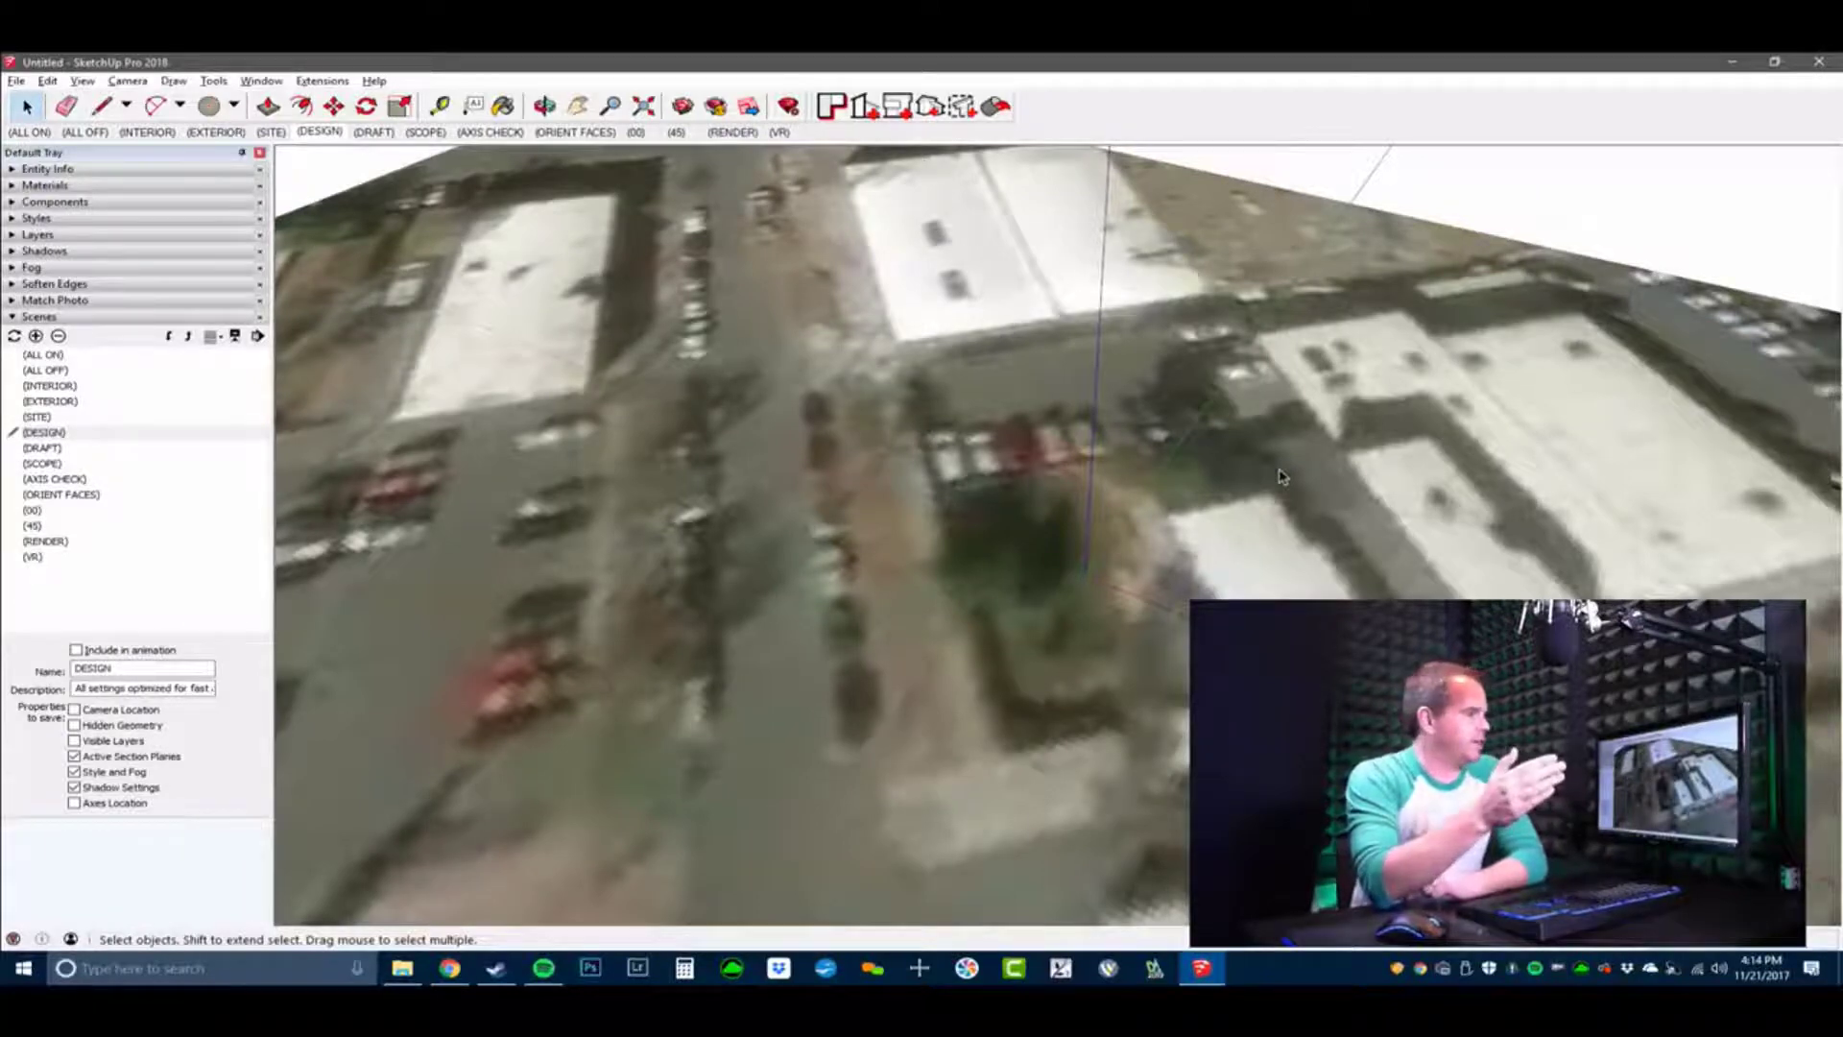
pyautogui.moveTo(1281, 477); pyautogui.dragTo(1213, 501, button='middle')
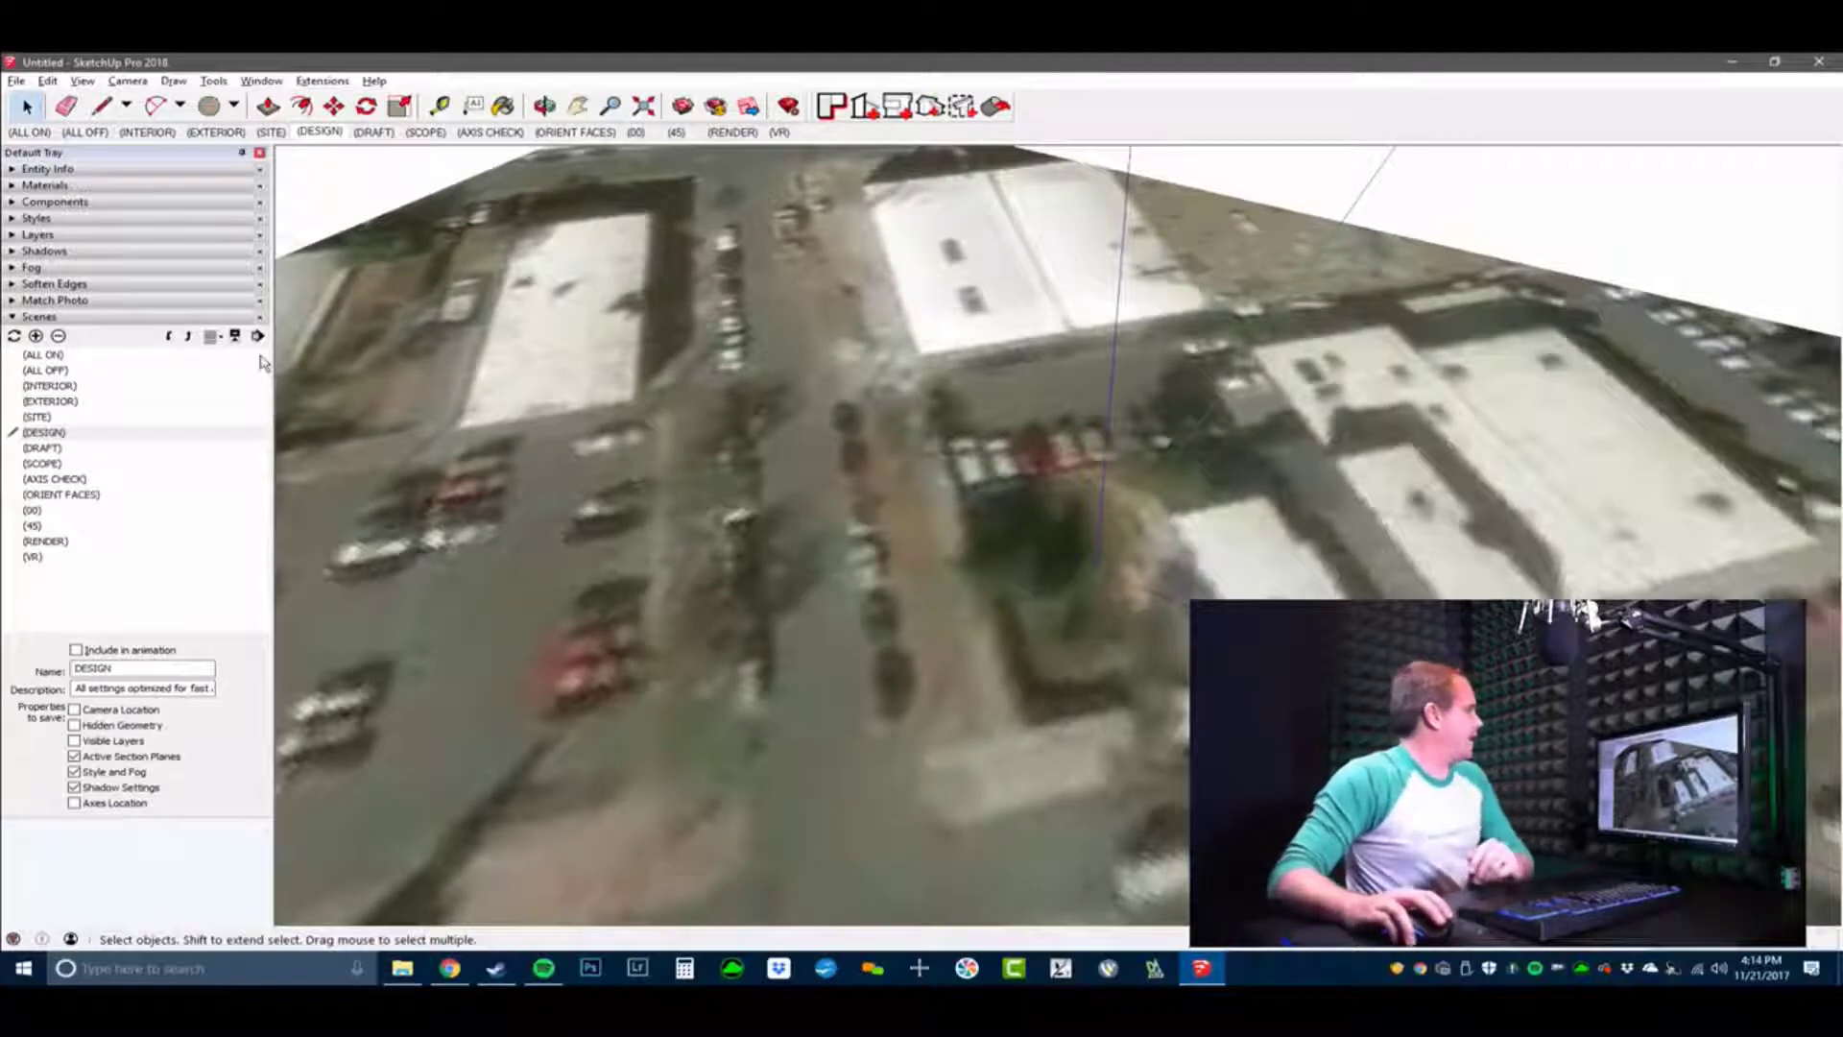
# Replace the Getting Started tools with the Large Tool Set and dock the ConDoc Tools at the start of their row.
pyautogui.rightClick(317, 101)
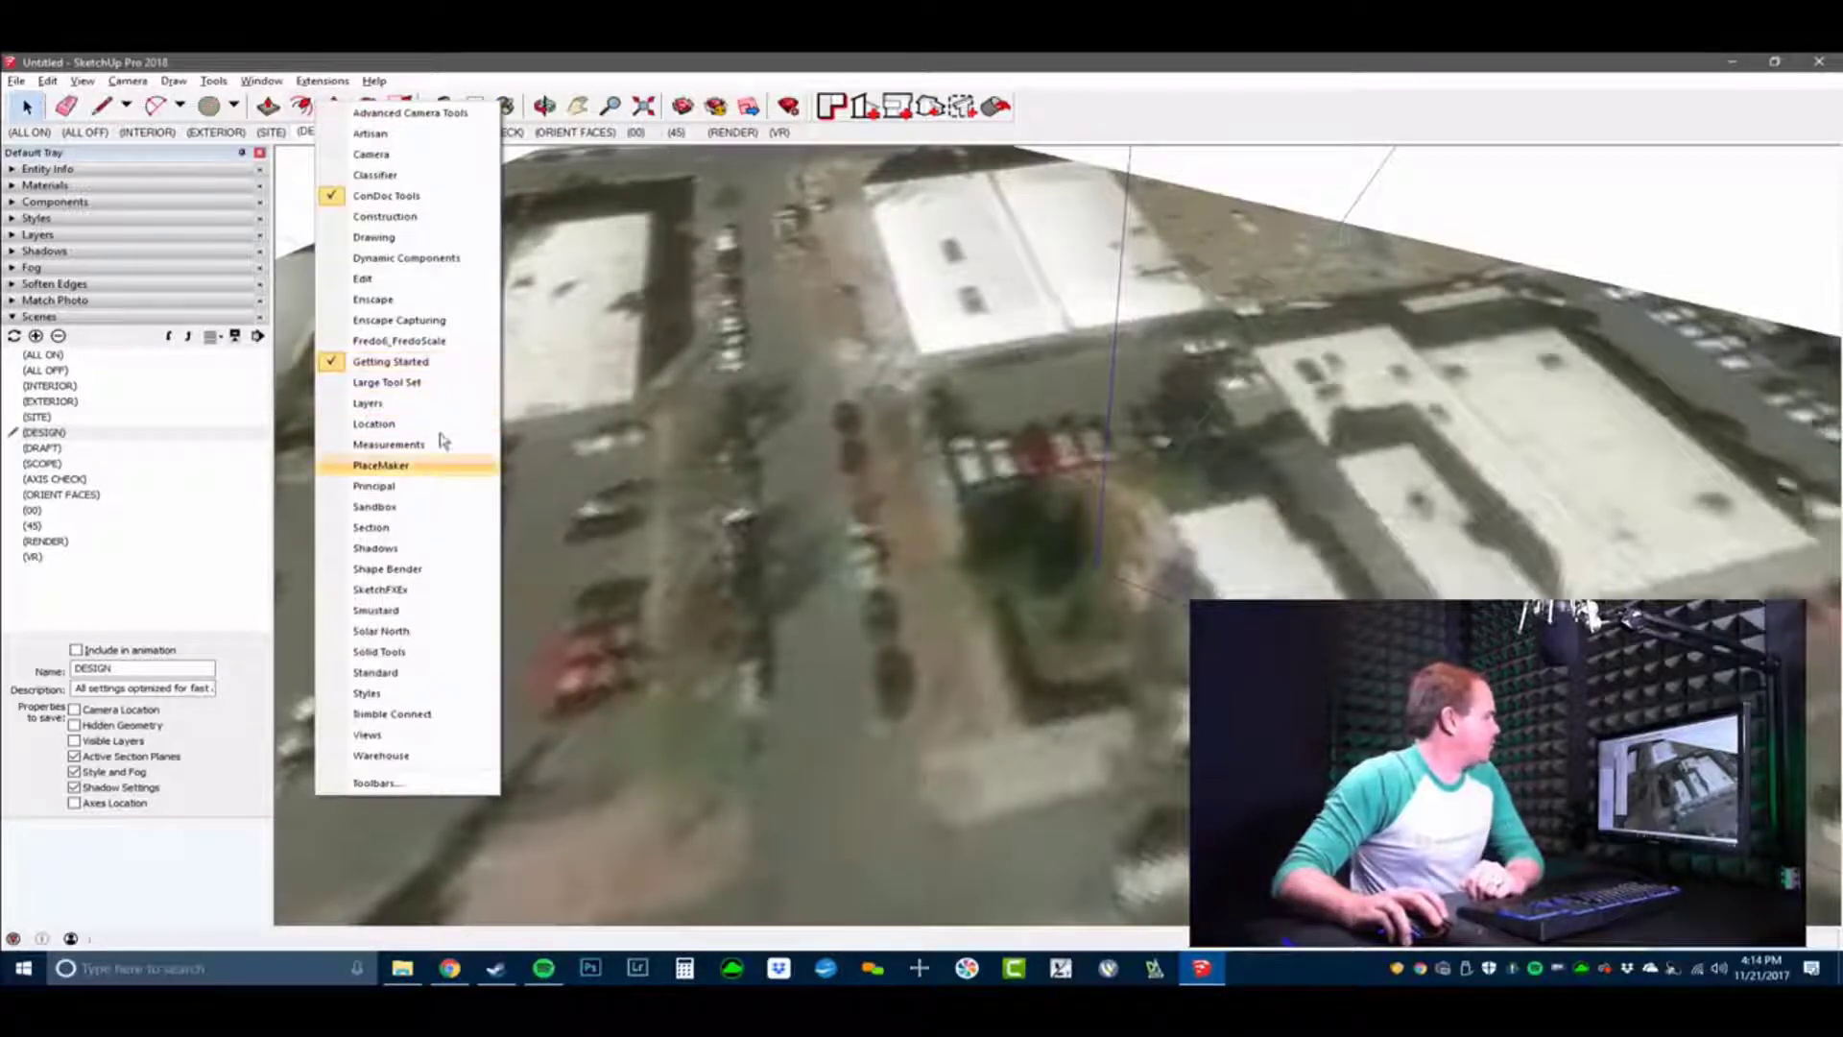
pyautogui.rightClick(533, 110)
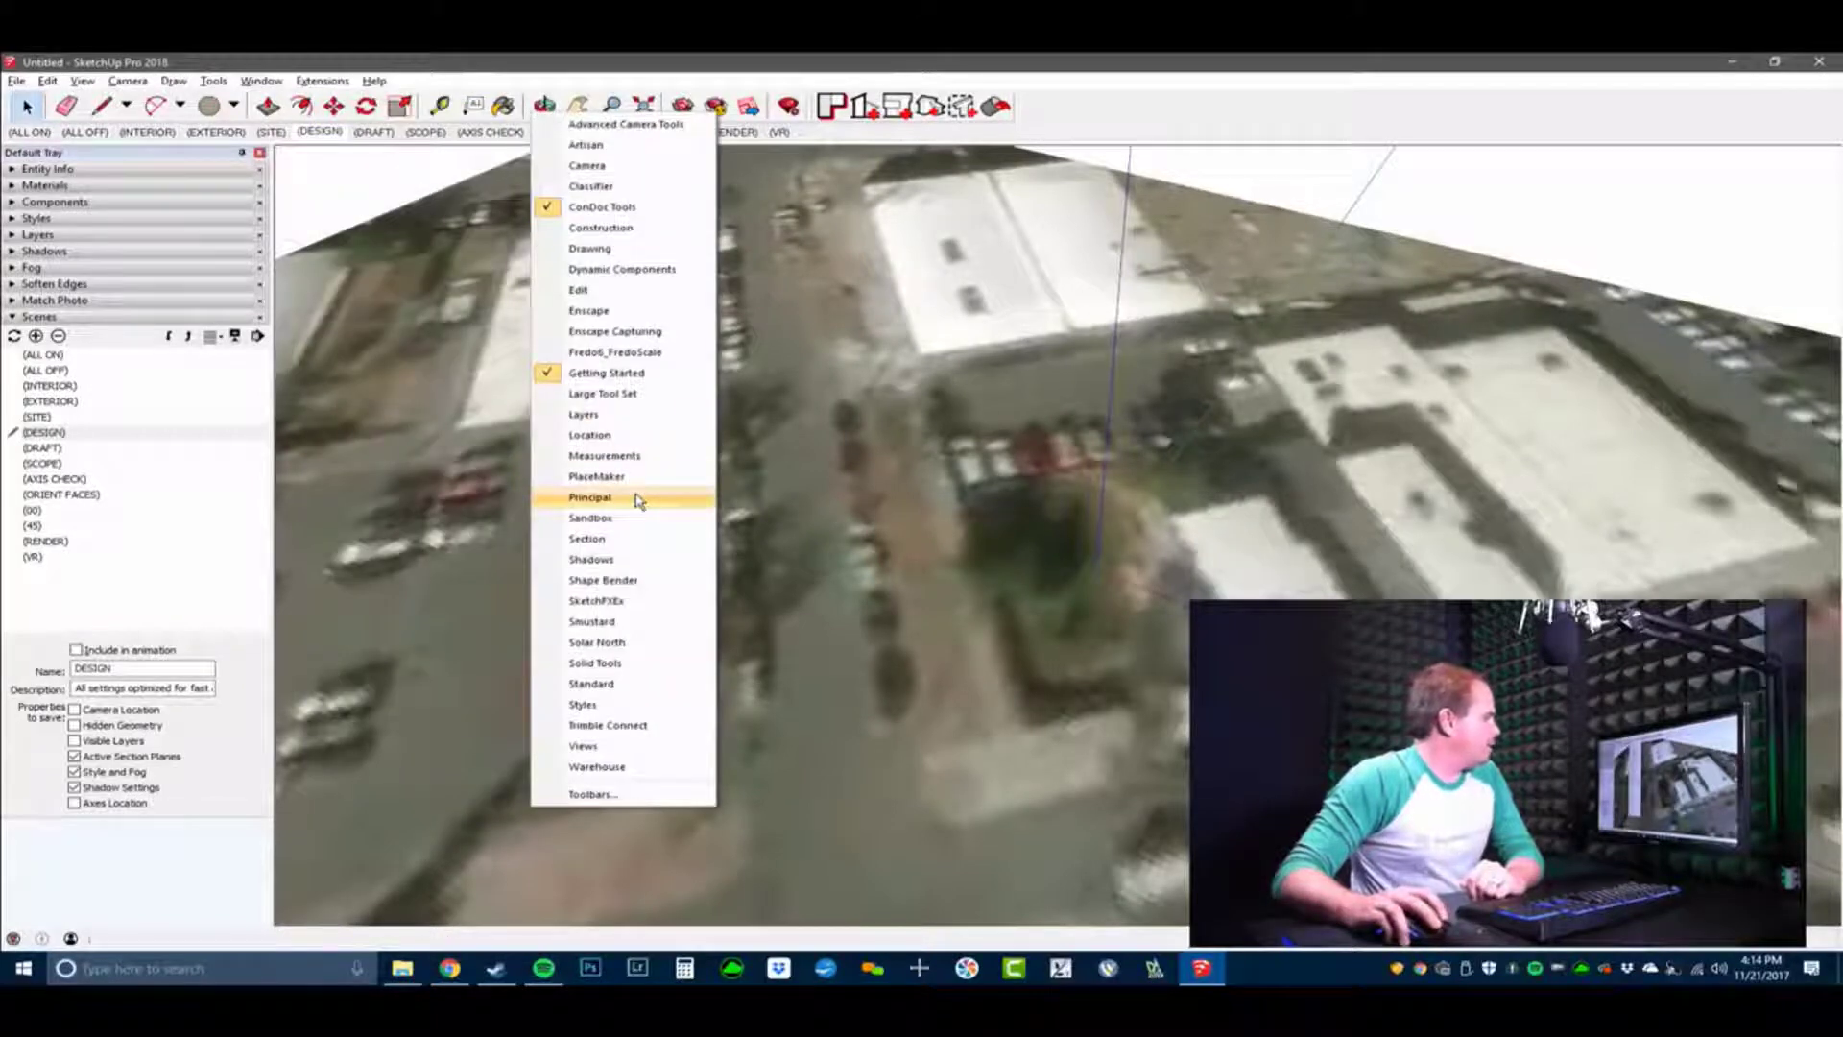
pyautogui.click(606, 372)
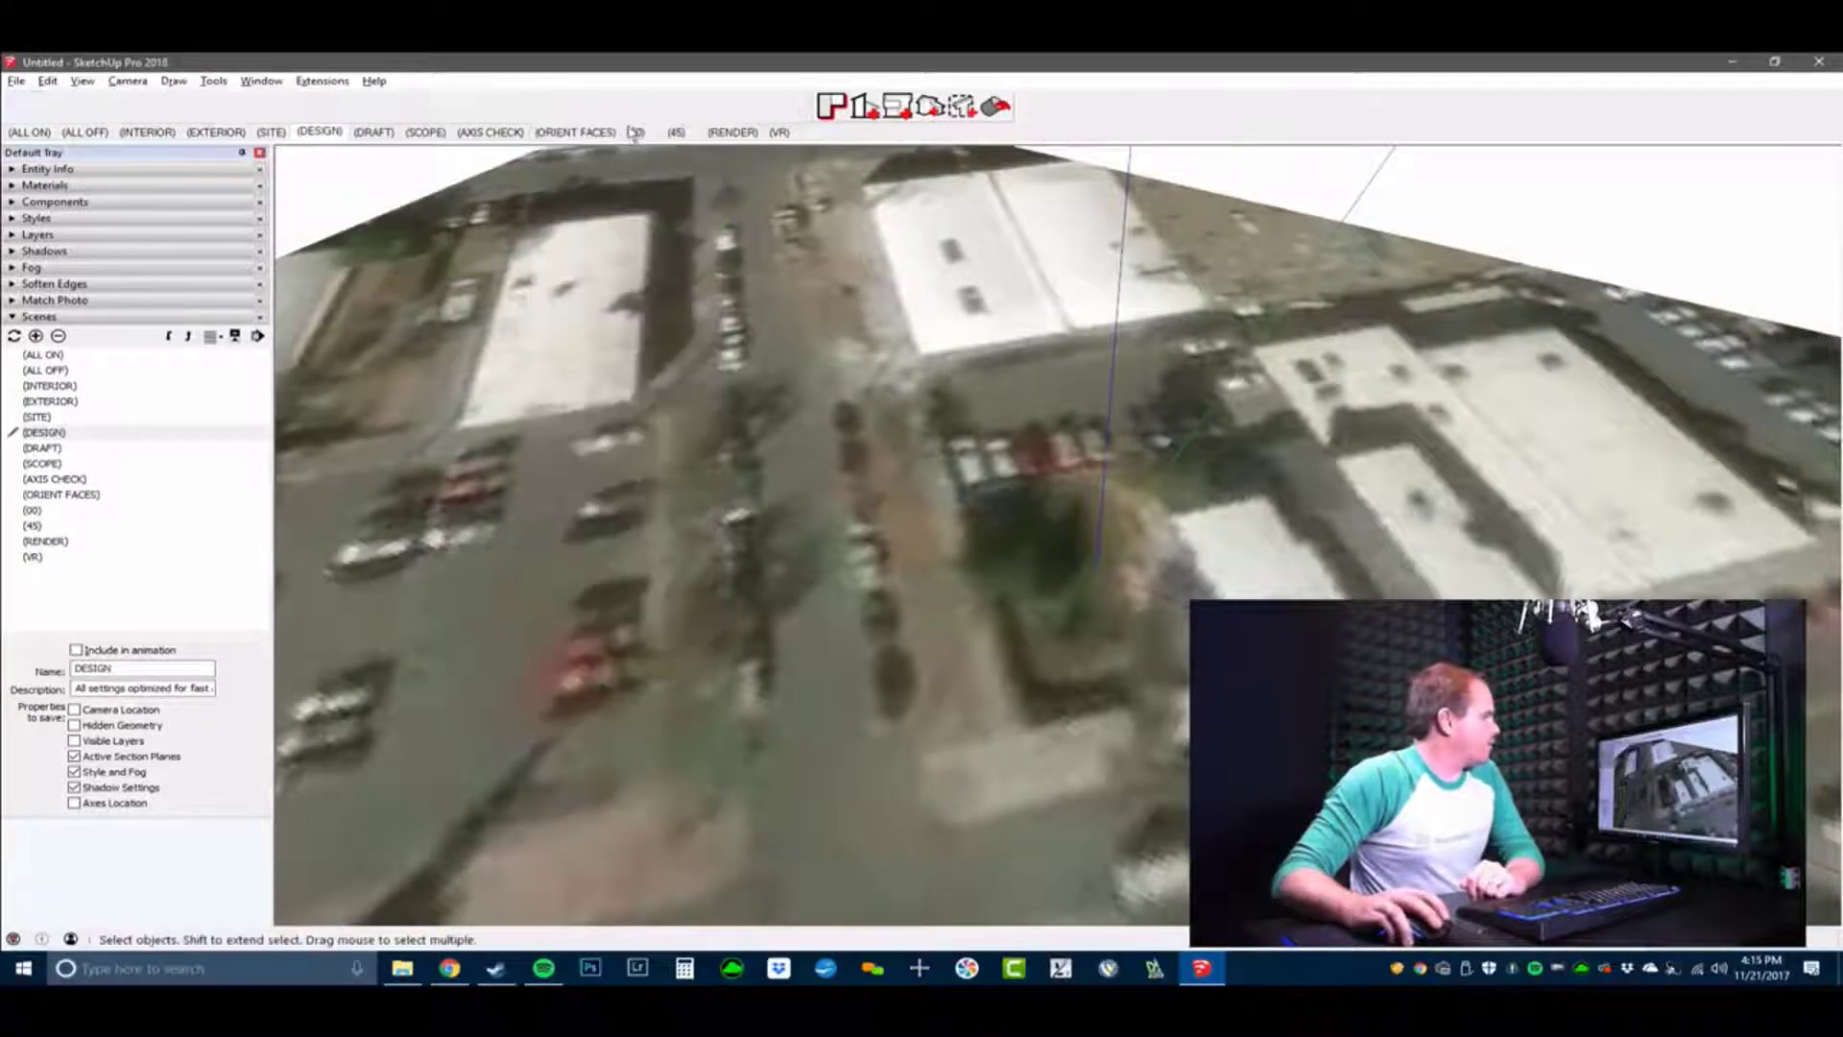
pyautogui.rightClick(857, 104)
pyautogui.click(921, 379)
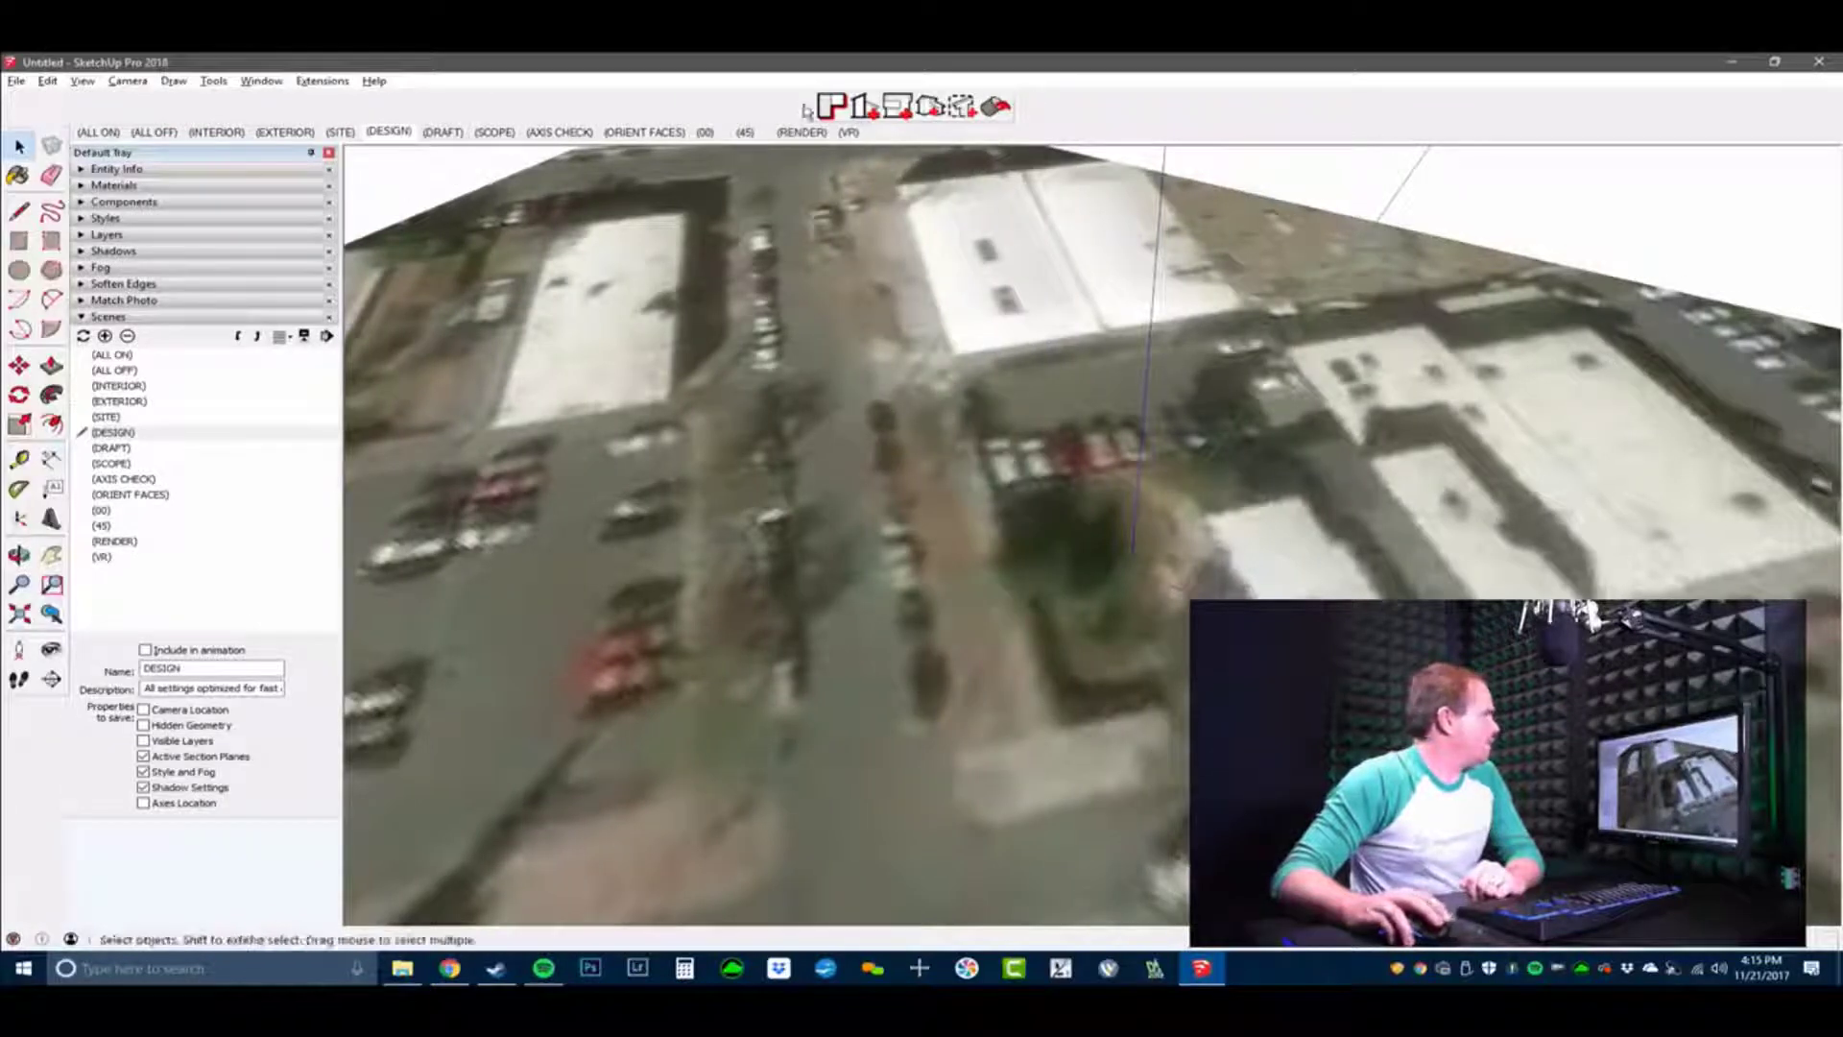
pyautogui.moveTo(818, 106); pyautogui.dragTo(14, 113)
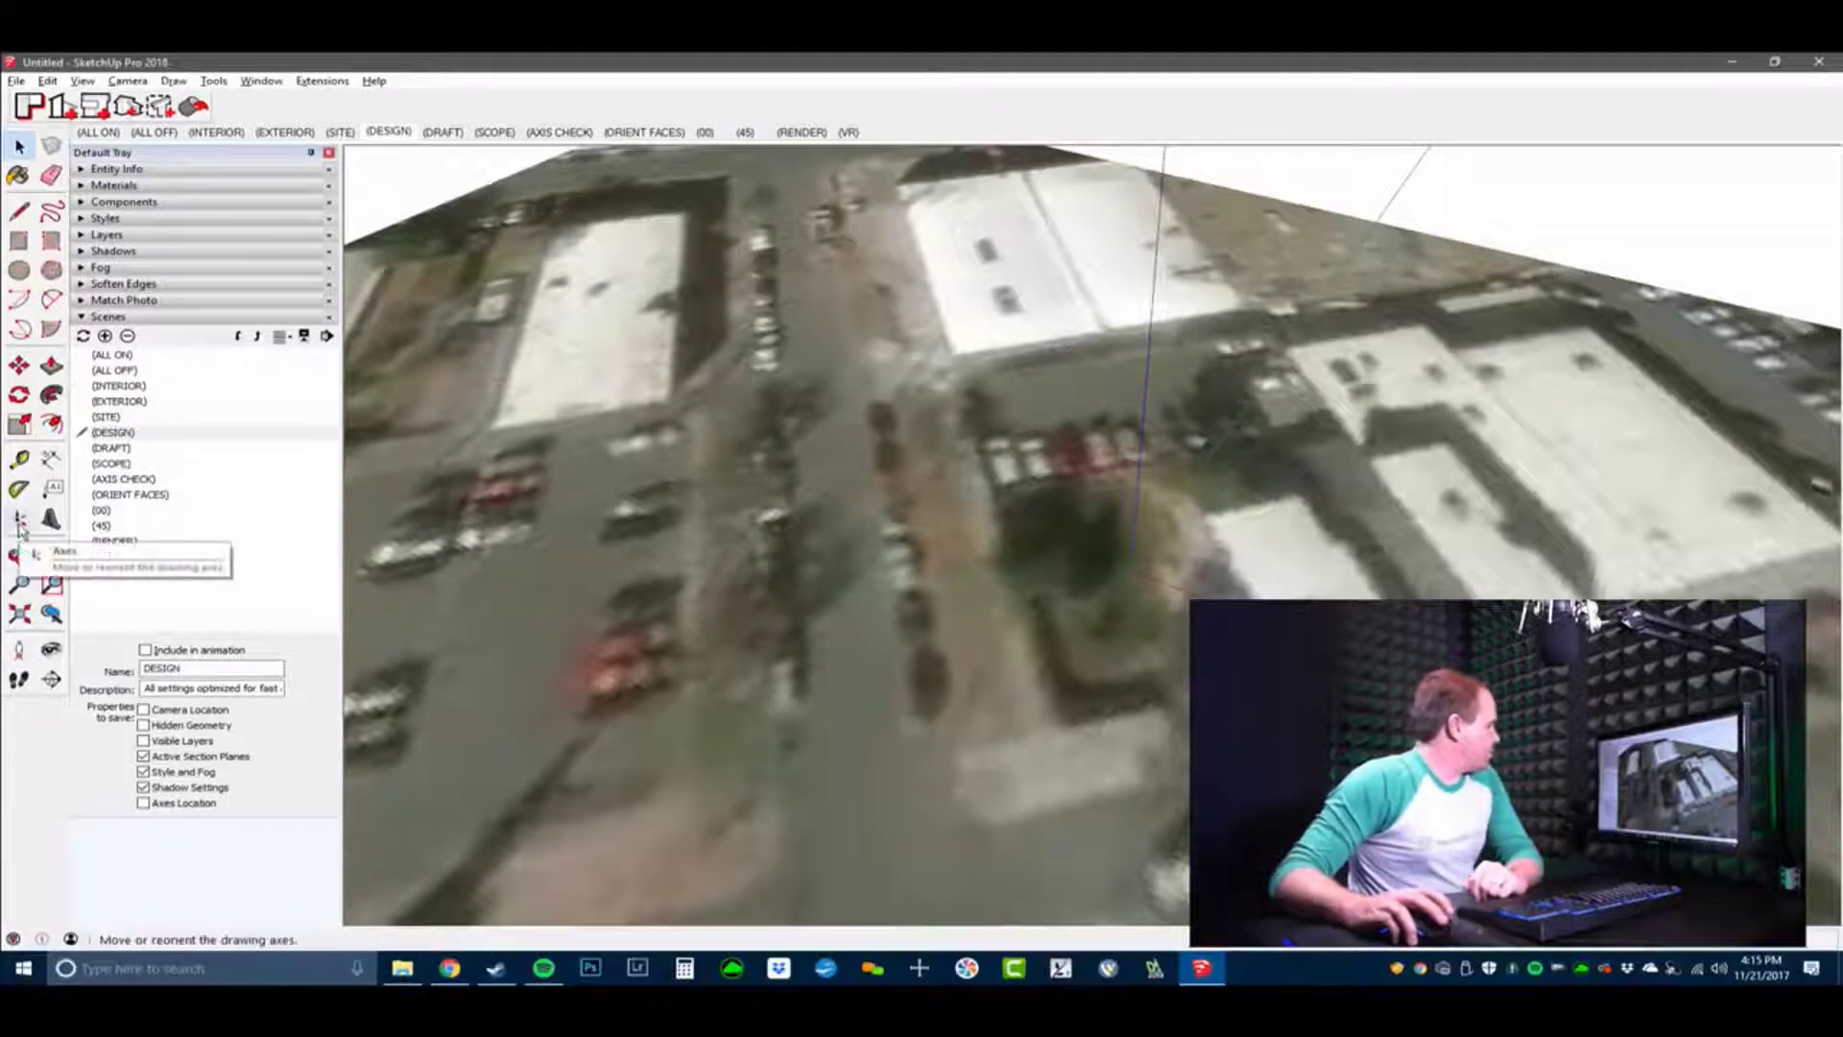
# Place the axes origin at the planted lot's street corner, aligning the red axis with one street and green with the cross street.
pyautogui.click(20, 523)
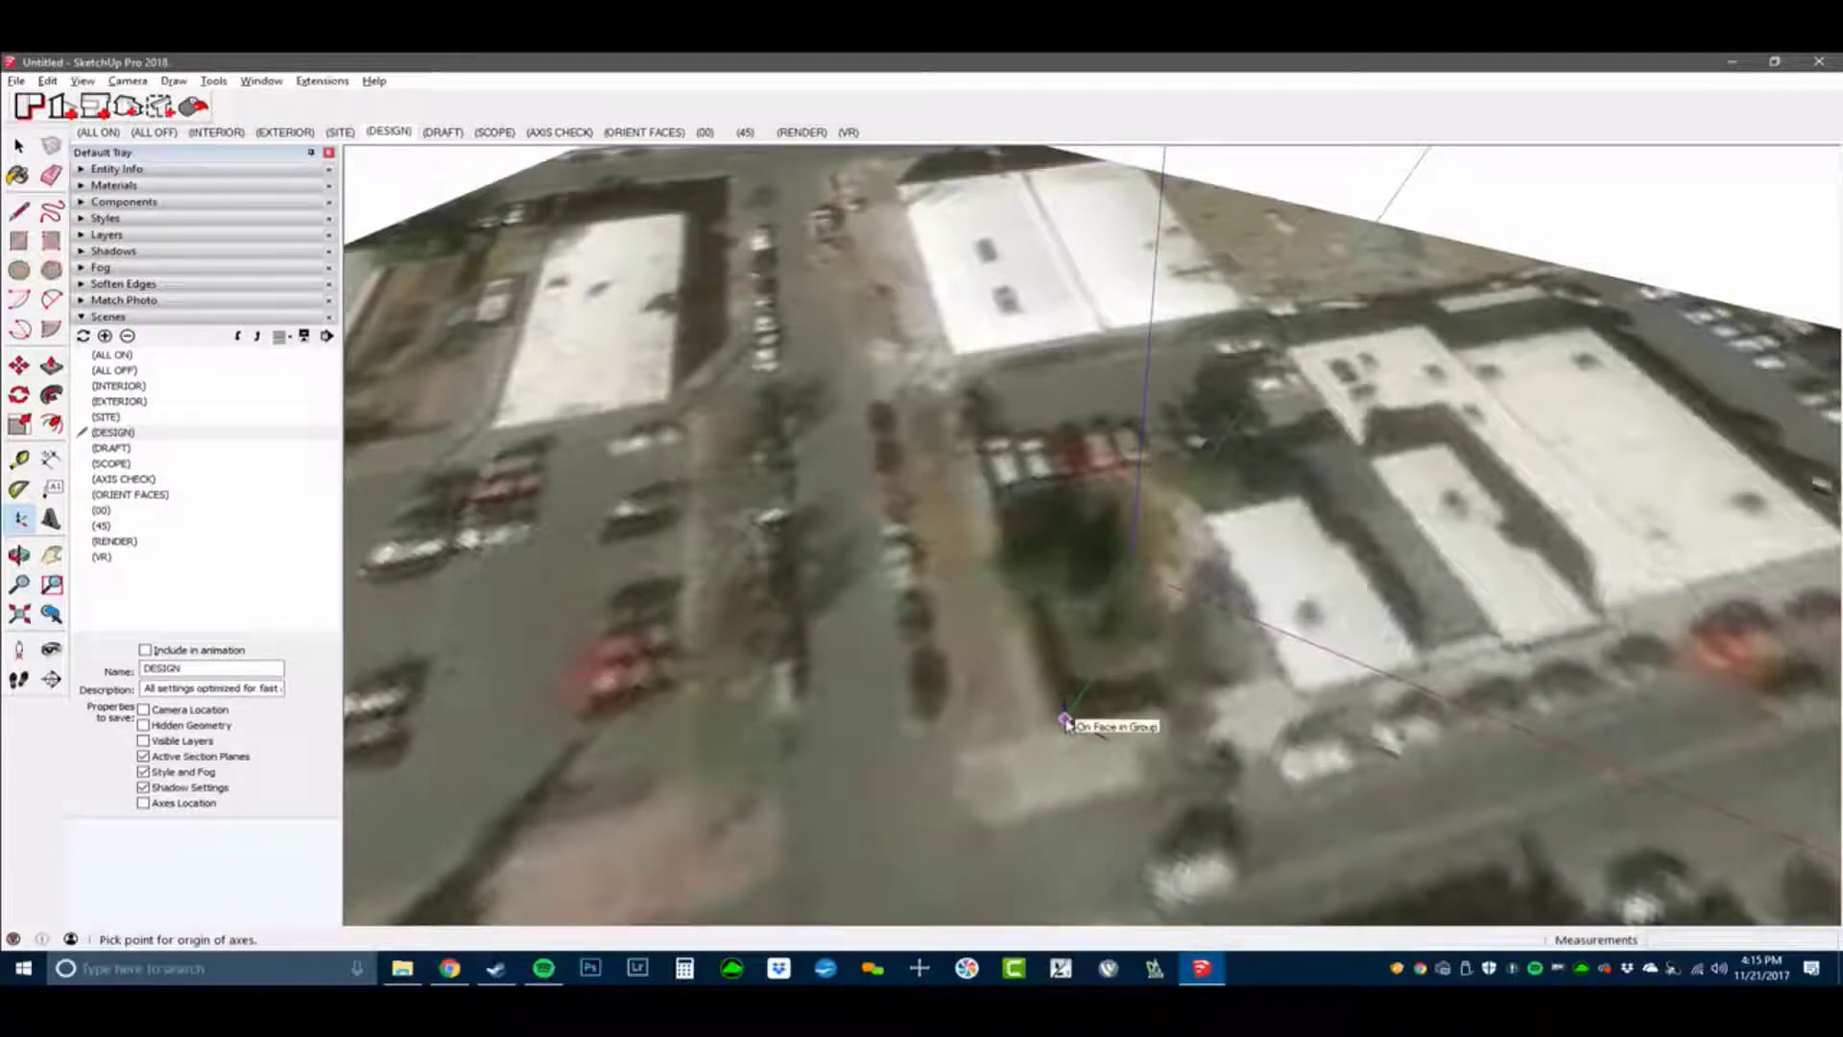
pyautogui.click(1063, 720)
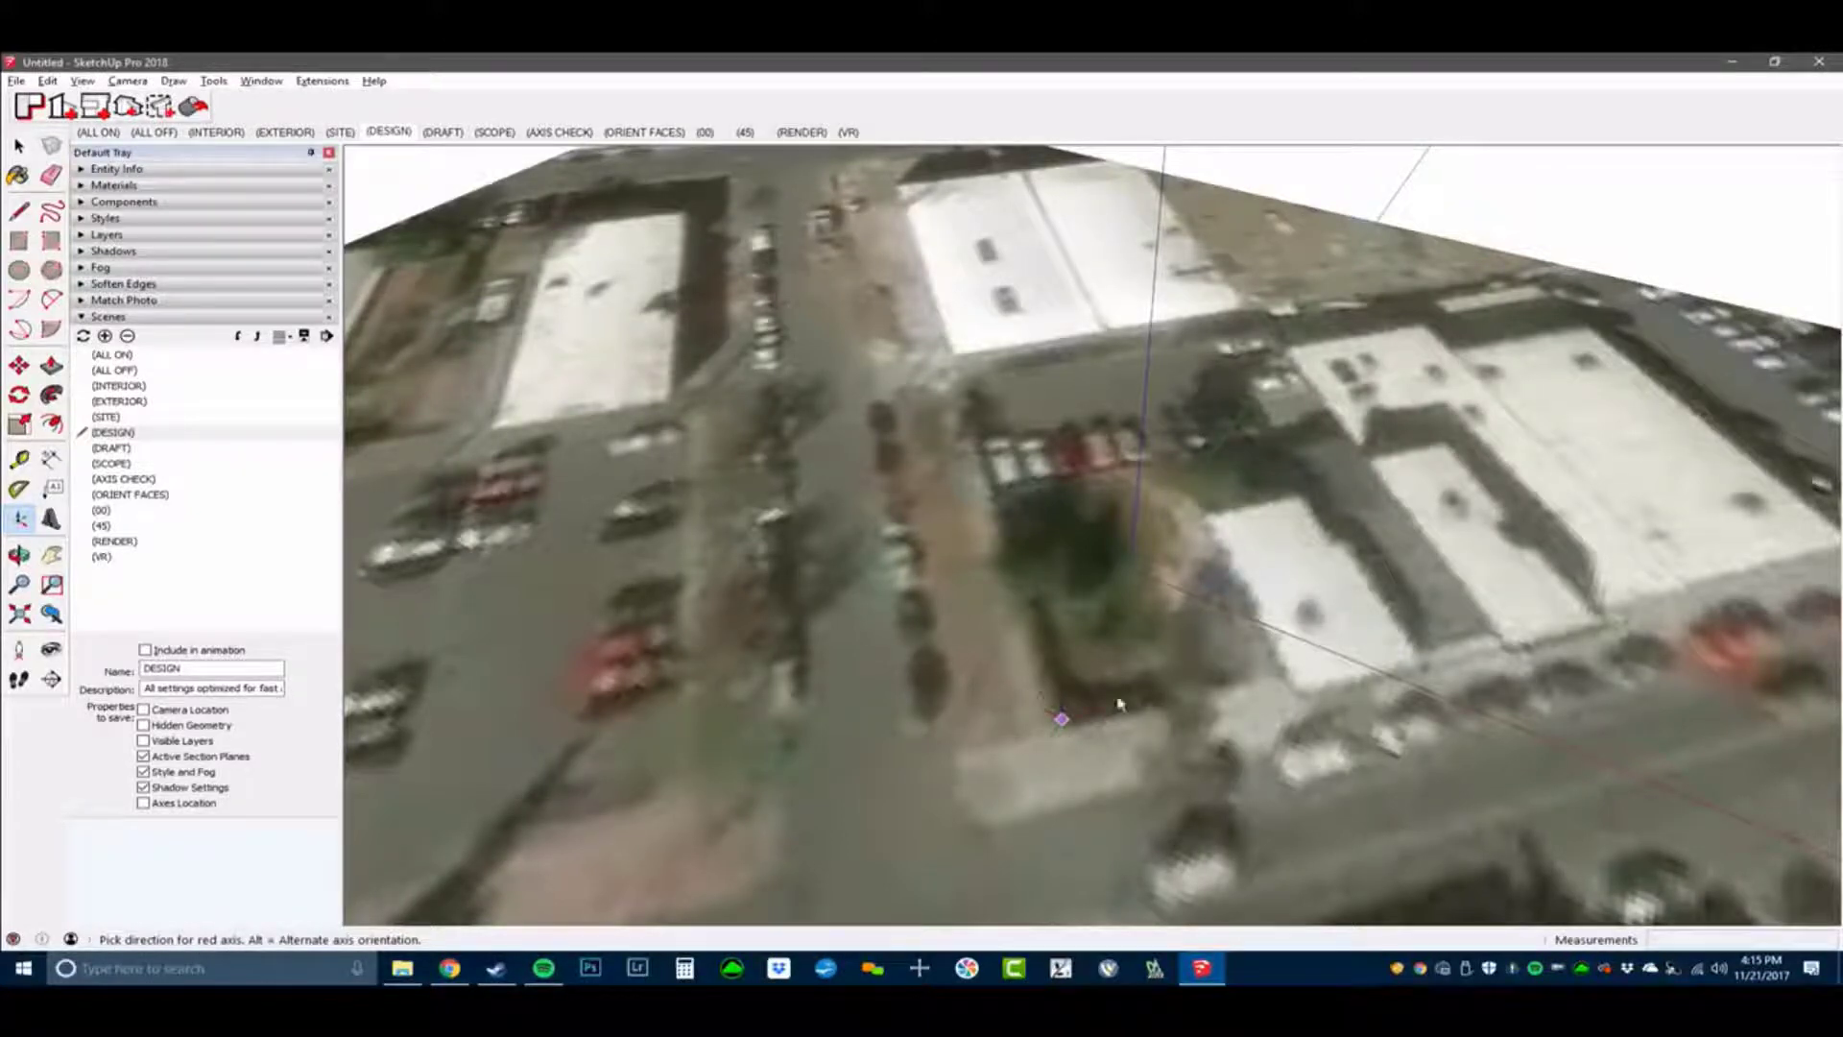
pyautogui.click(1738, 570)
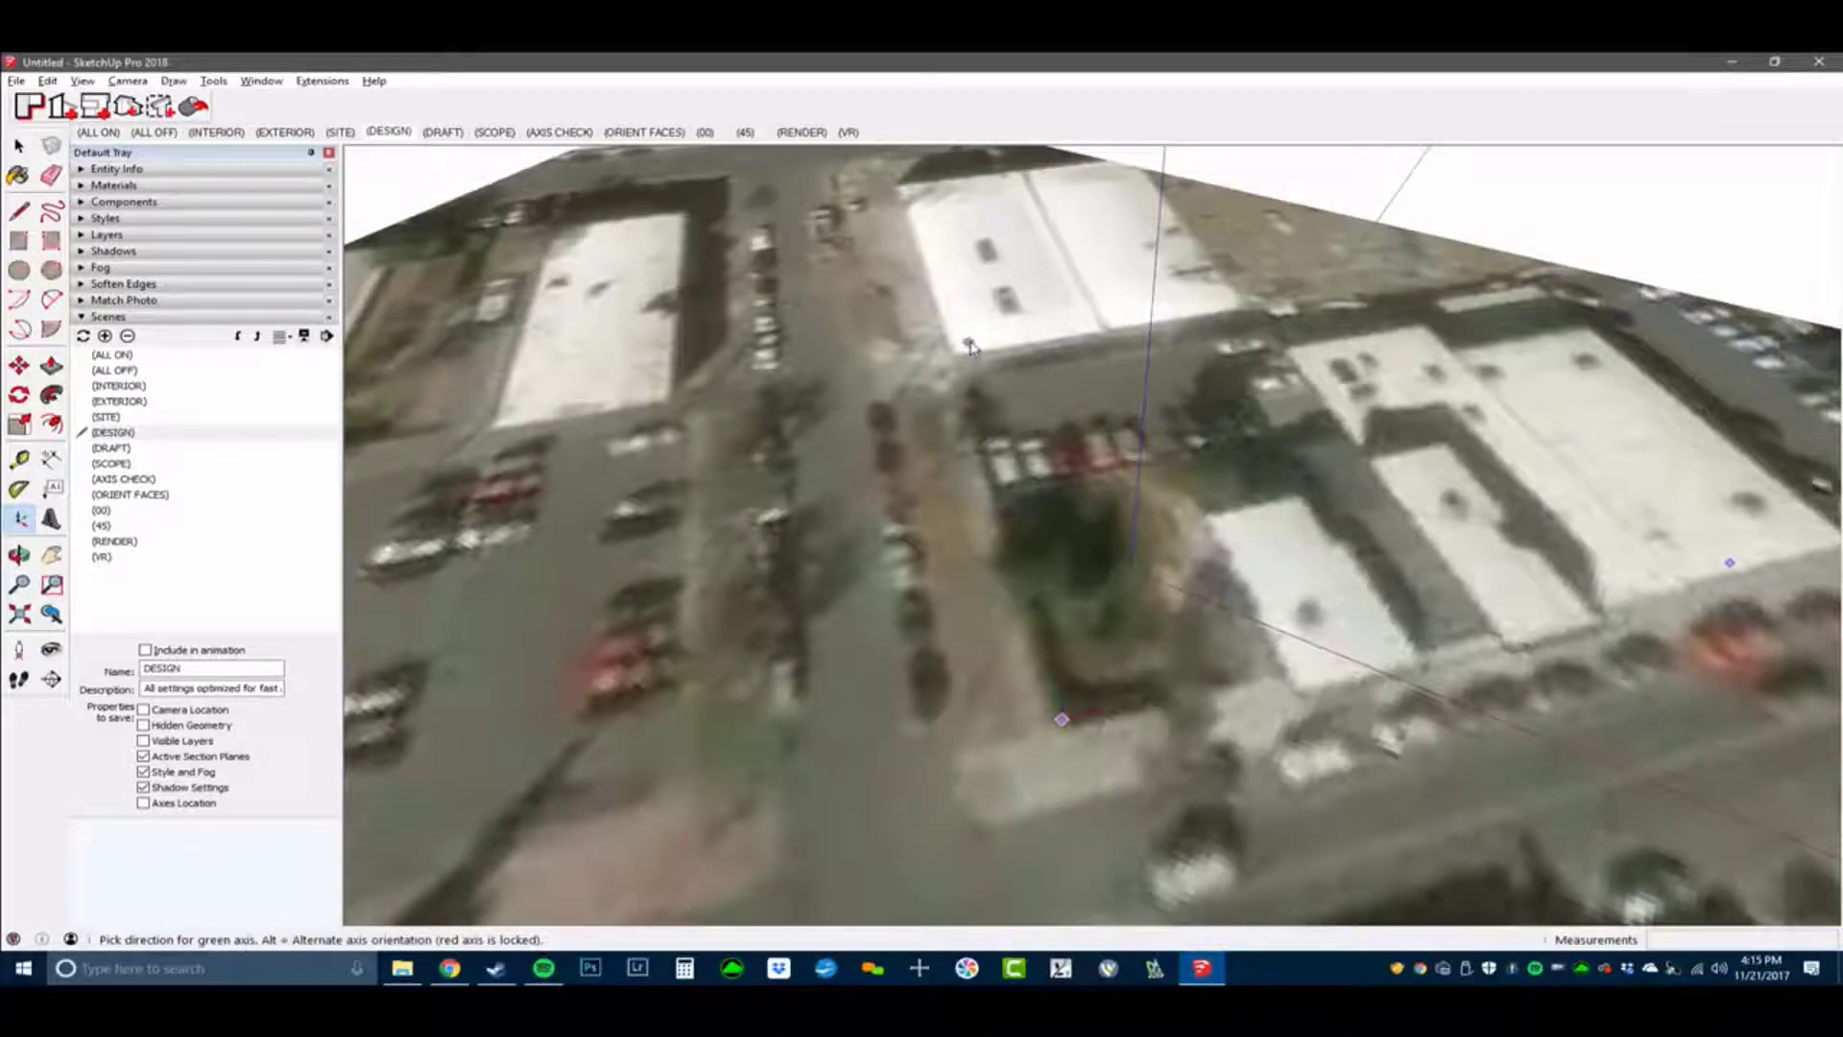
pyautogui.moveTo(883, 362); pyautogui.dragTo(908, 453, button='middle')
pyautogui.click(908, 453)
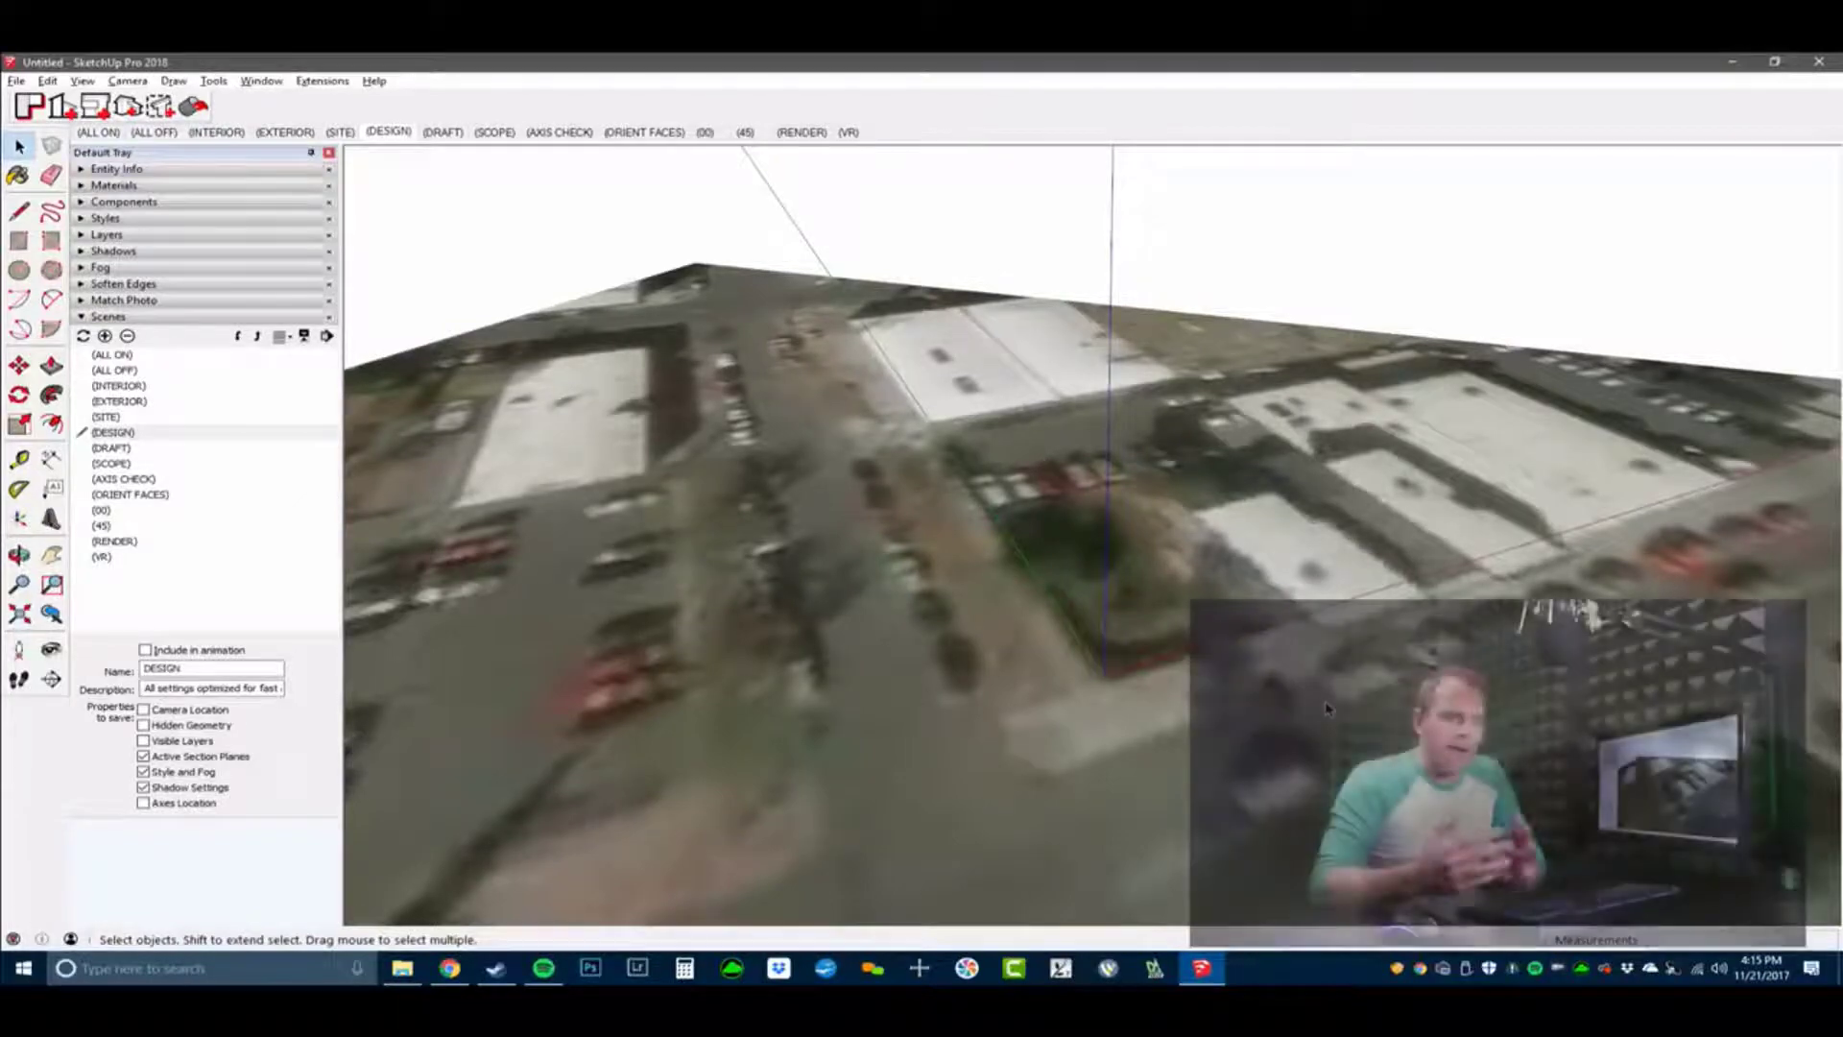
# Draw a rectangle about 112' by 93' from the axes origin over the corner lot and neighbouring building.
pyautogui.moveTo(1326, 709); pyautogui.dragTo(994, 713, button='middle')
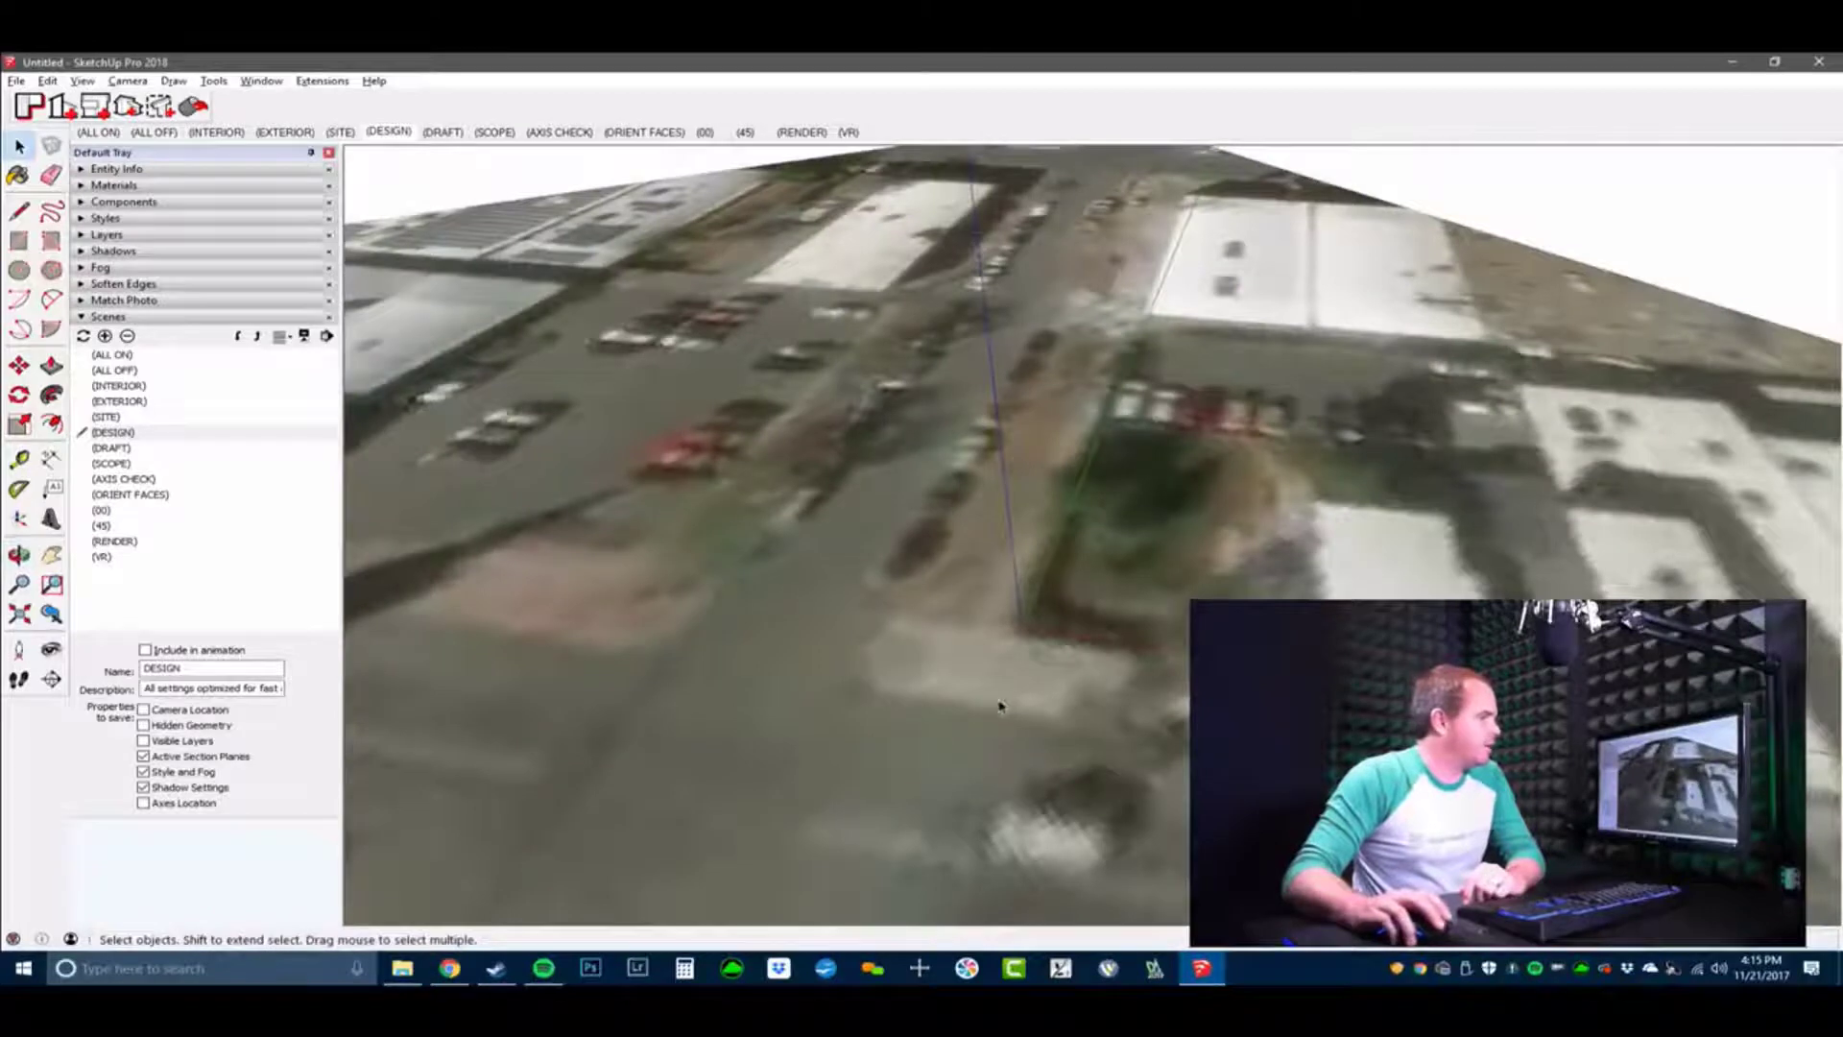
pyautogui.moveTo(1325, 535); pyautogui.dragTo(1063, 474, button='middle')
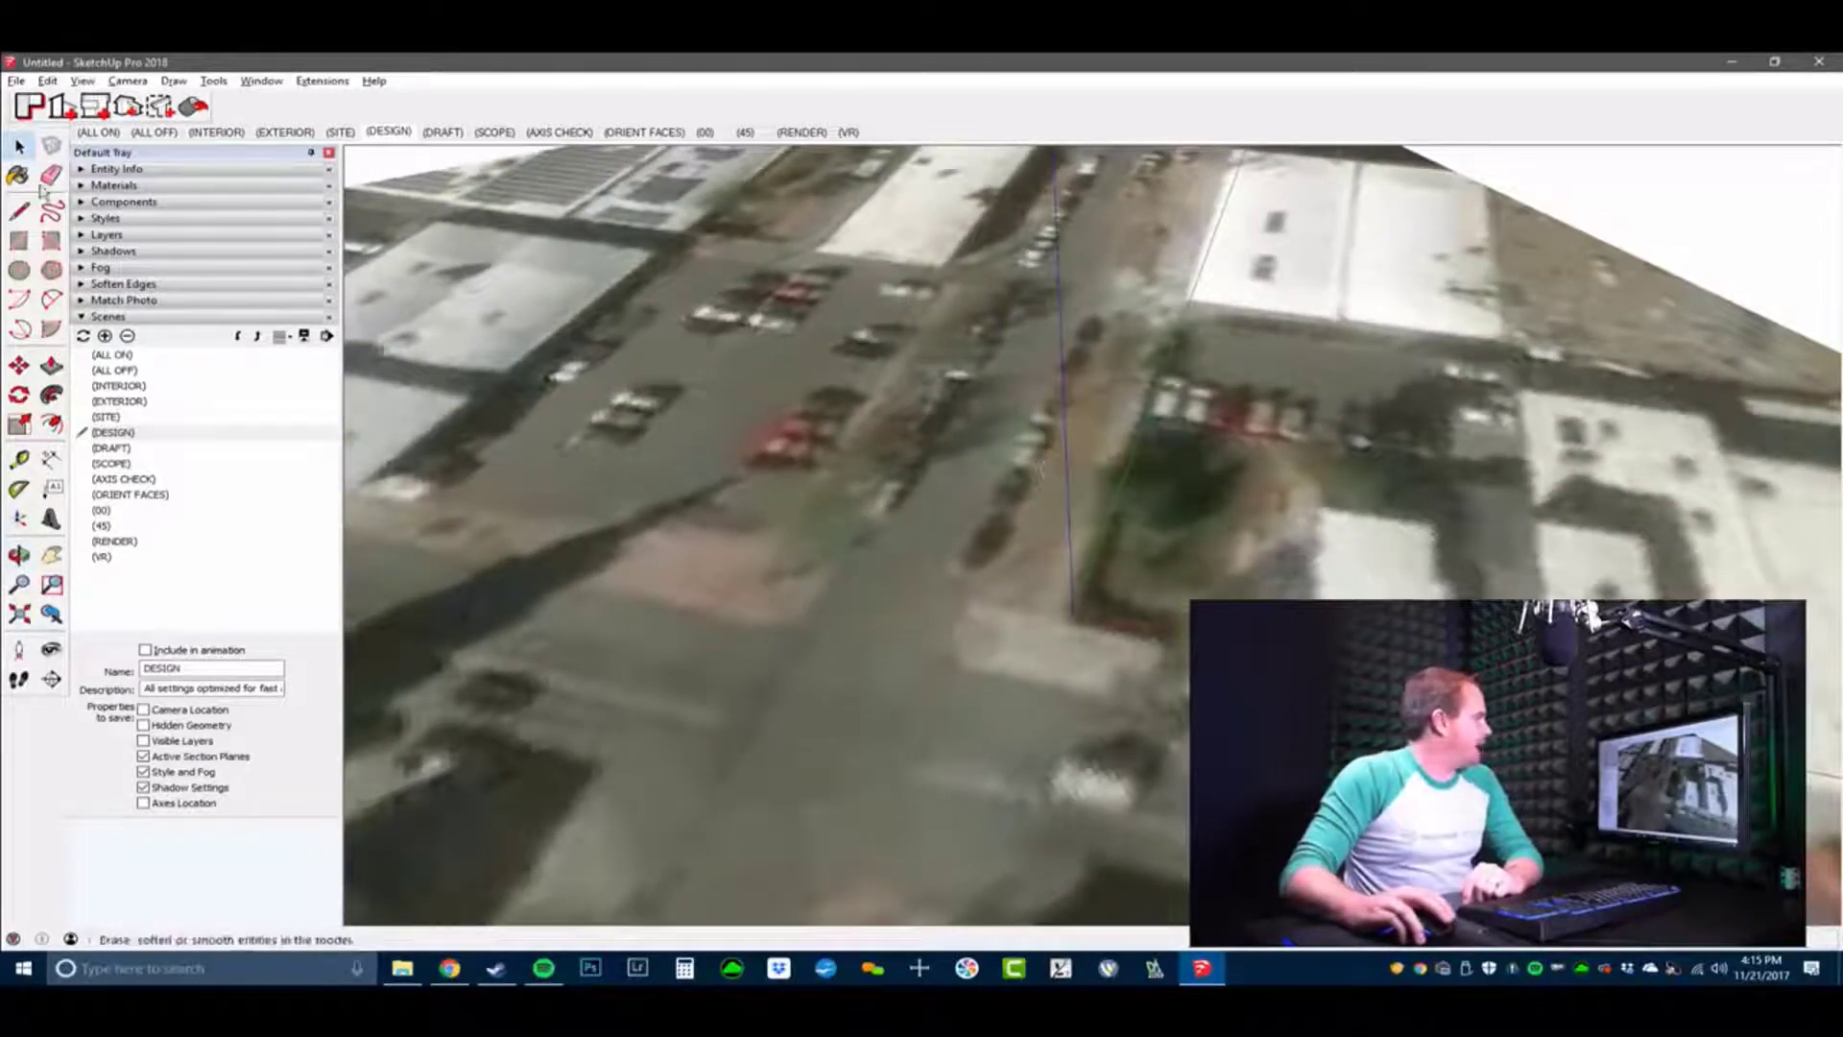
pyautogui.press('r')
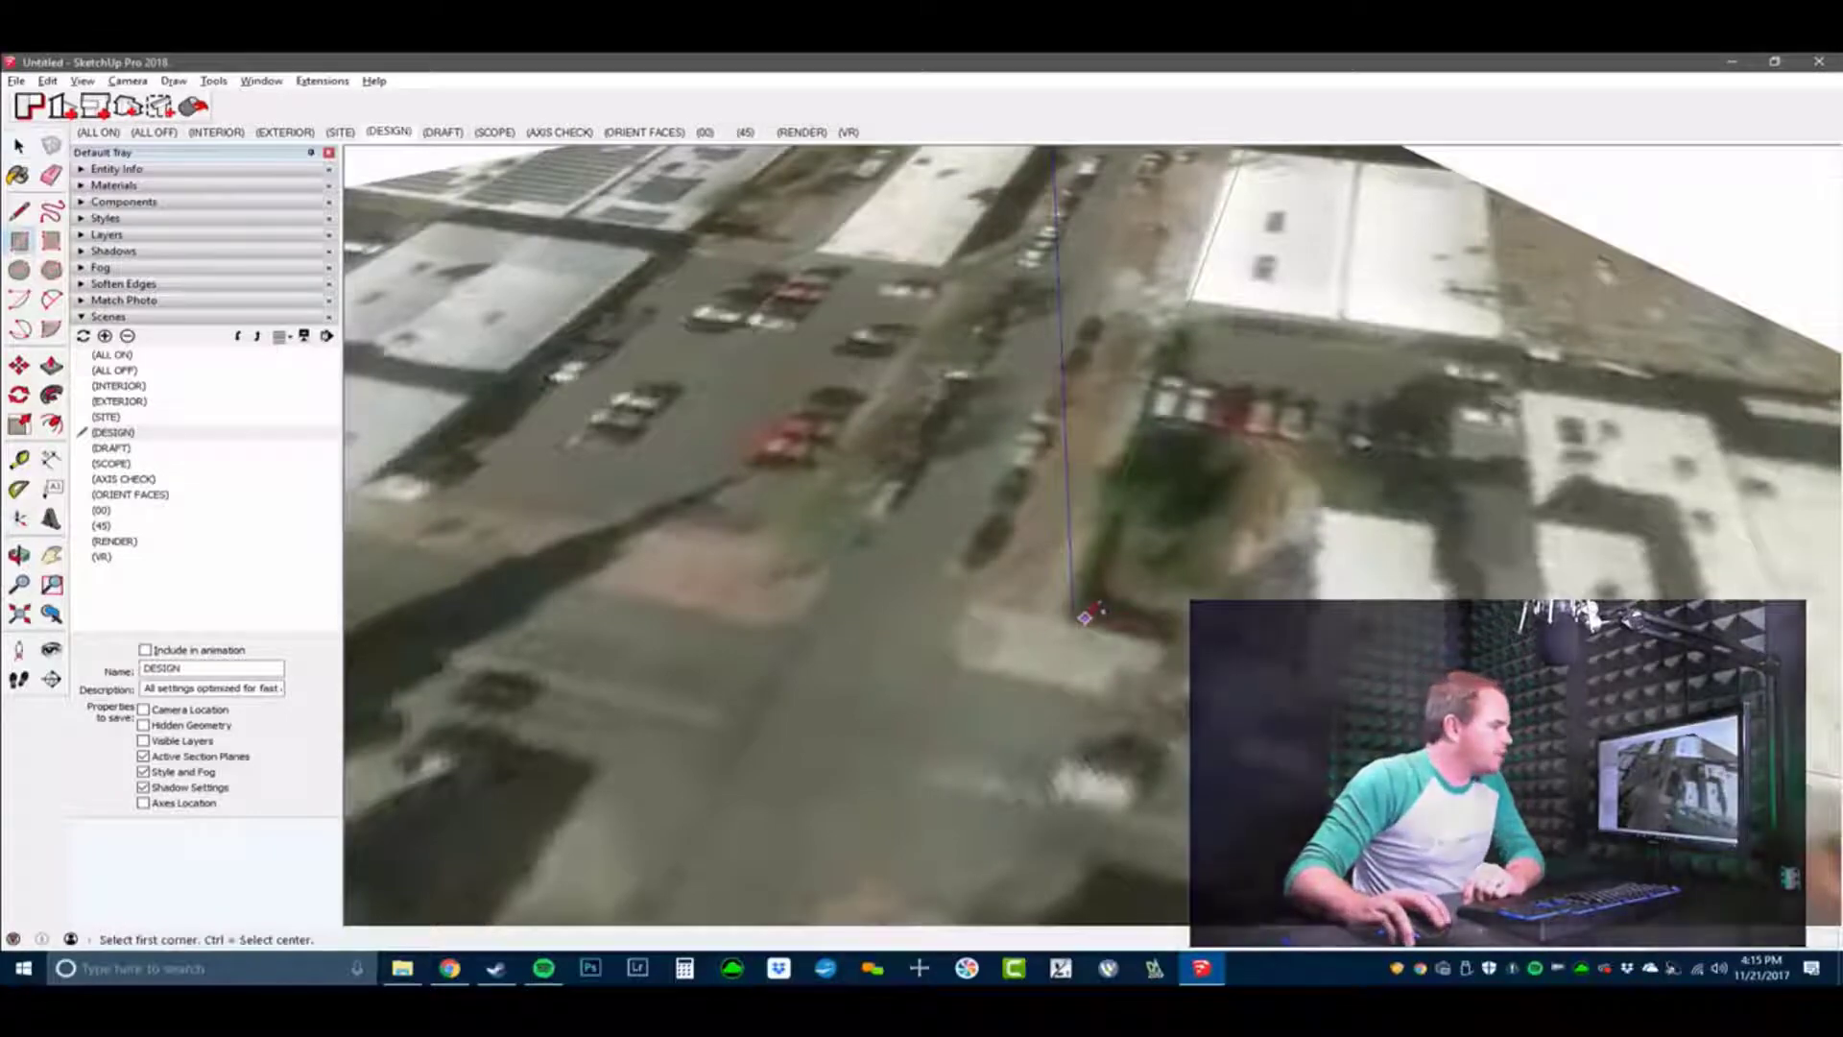
pyautogui.click(1072, 614)
pyautogui.click(1500, 384)
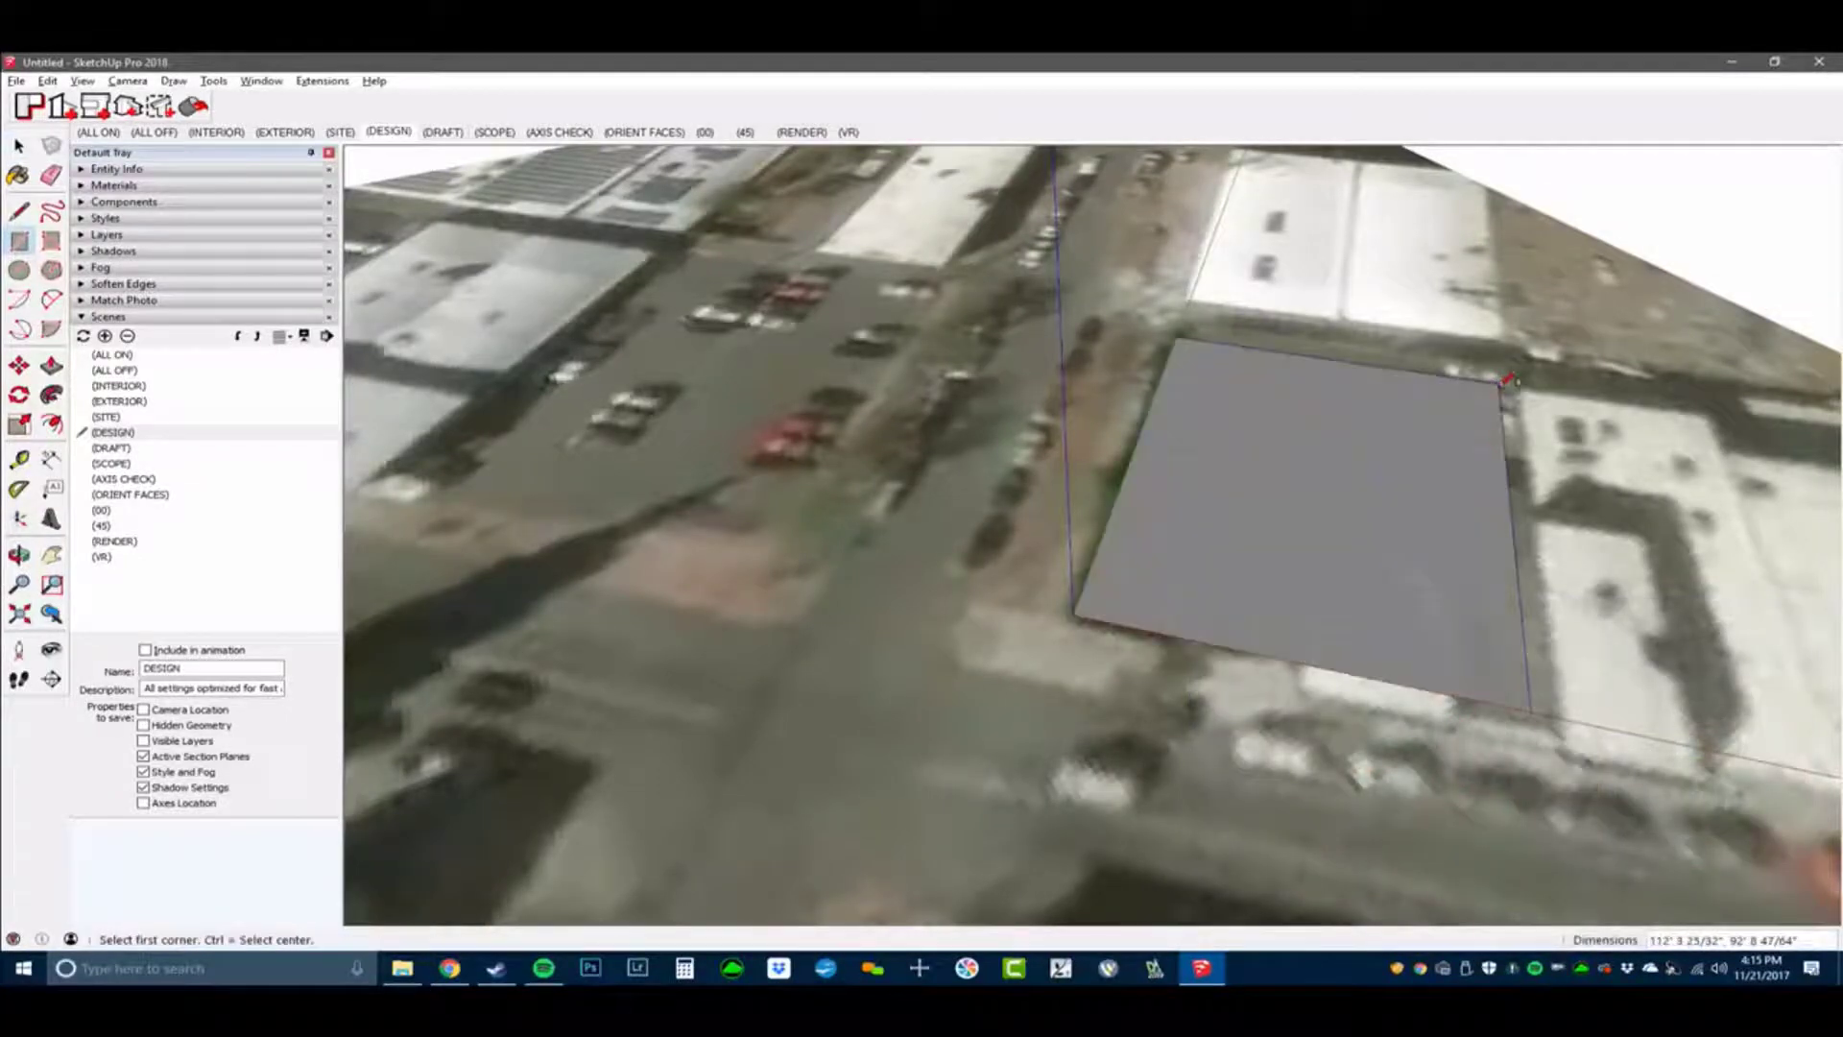
pyautogui.moveTo(1500, 384); pyautogui.dragTo(1181, 701, button='middle')
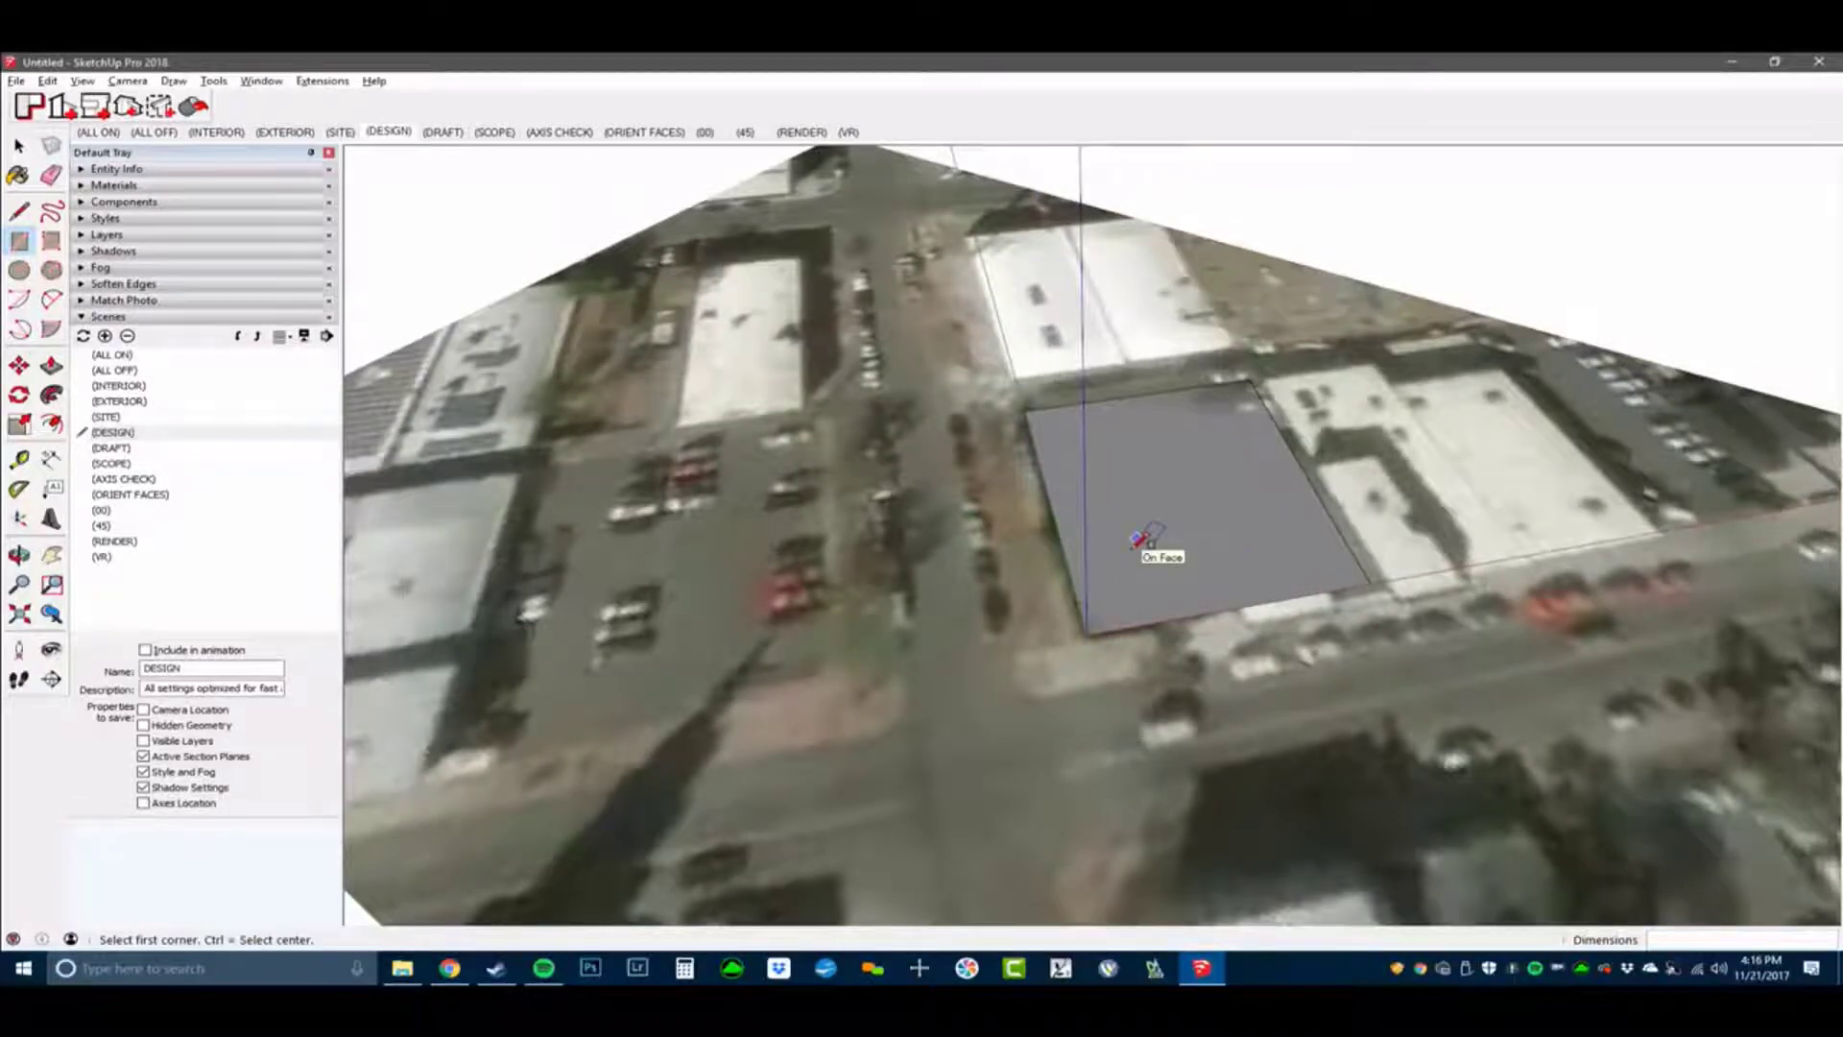
# Delete the rectangle covering the corner lot, including its edges.
pyautogui.press('space')
pyautogui.click(1234, 517)
pyautogui.press('Delete')
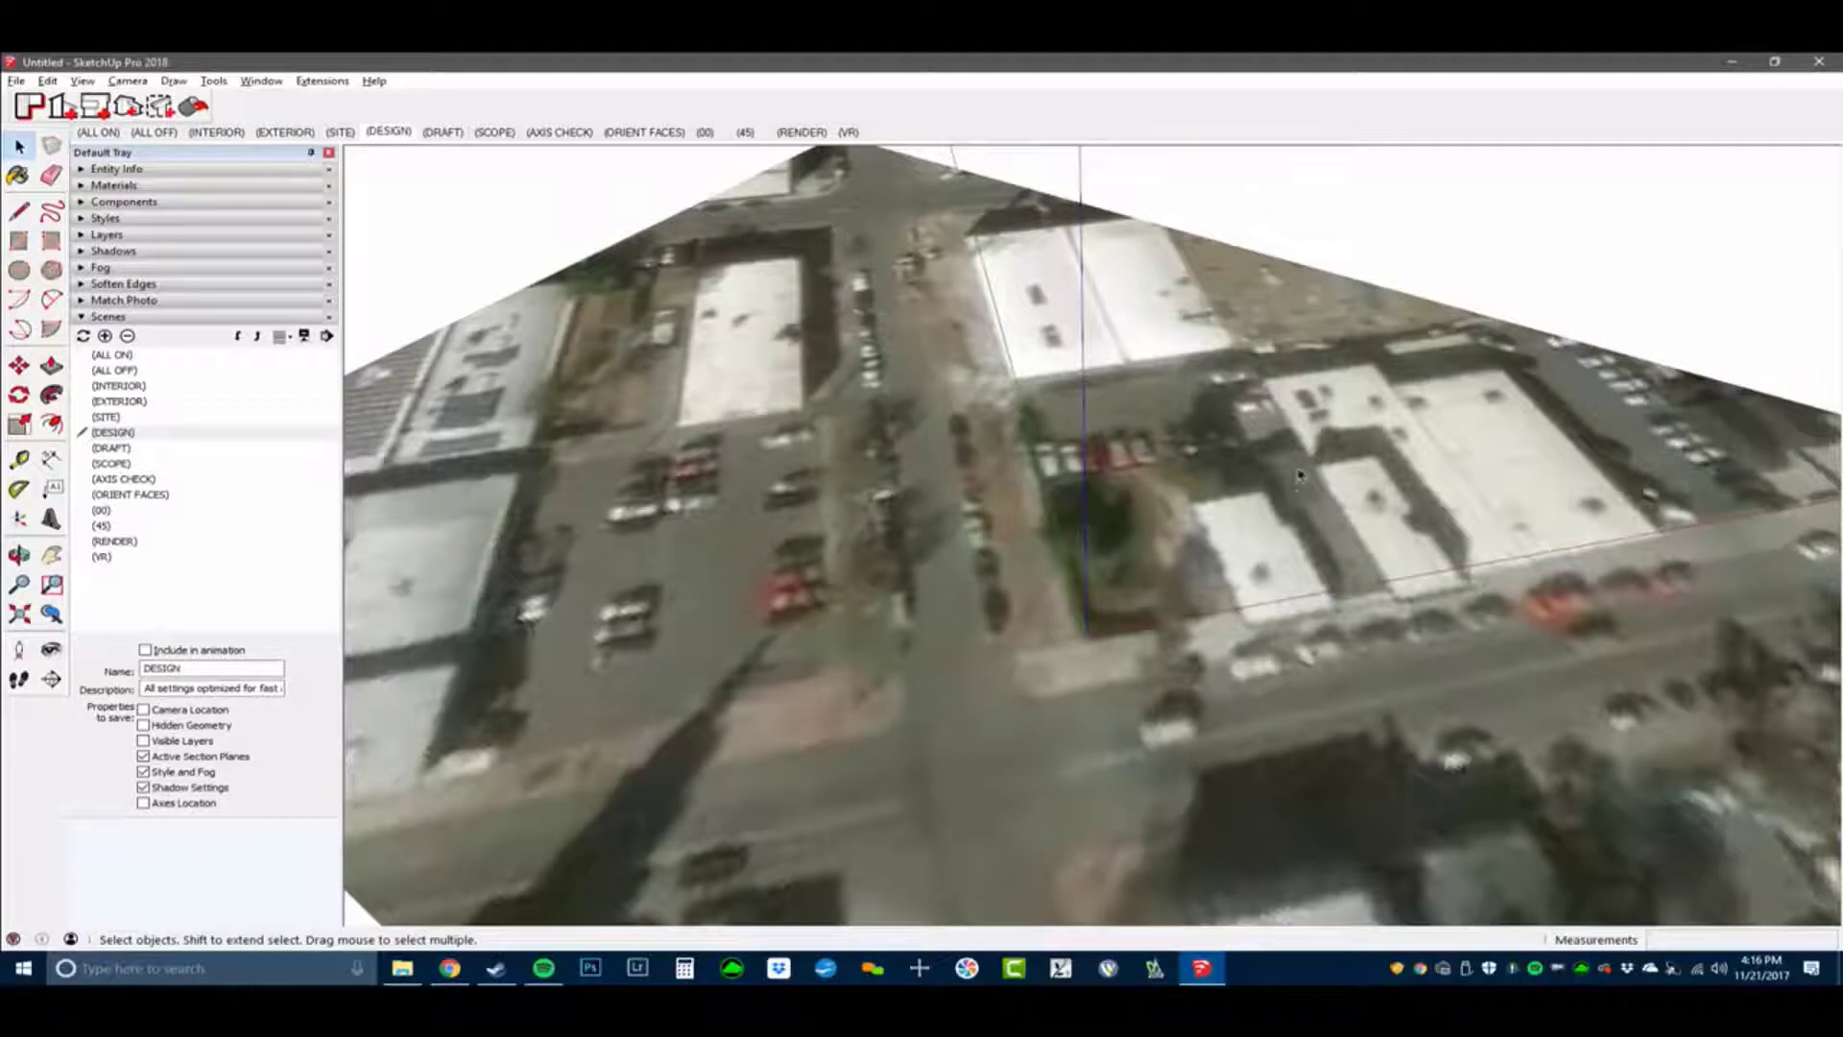
# Reset the drawing axes to their original orientation.
pyautogui.moveTo(1317, 490); pyautogui.dragTo(1431, 403, button='middle')
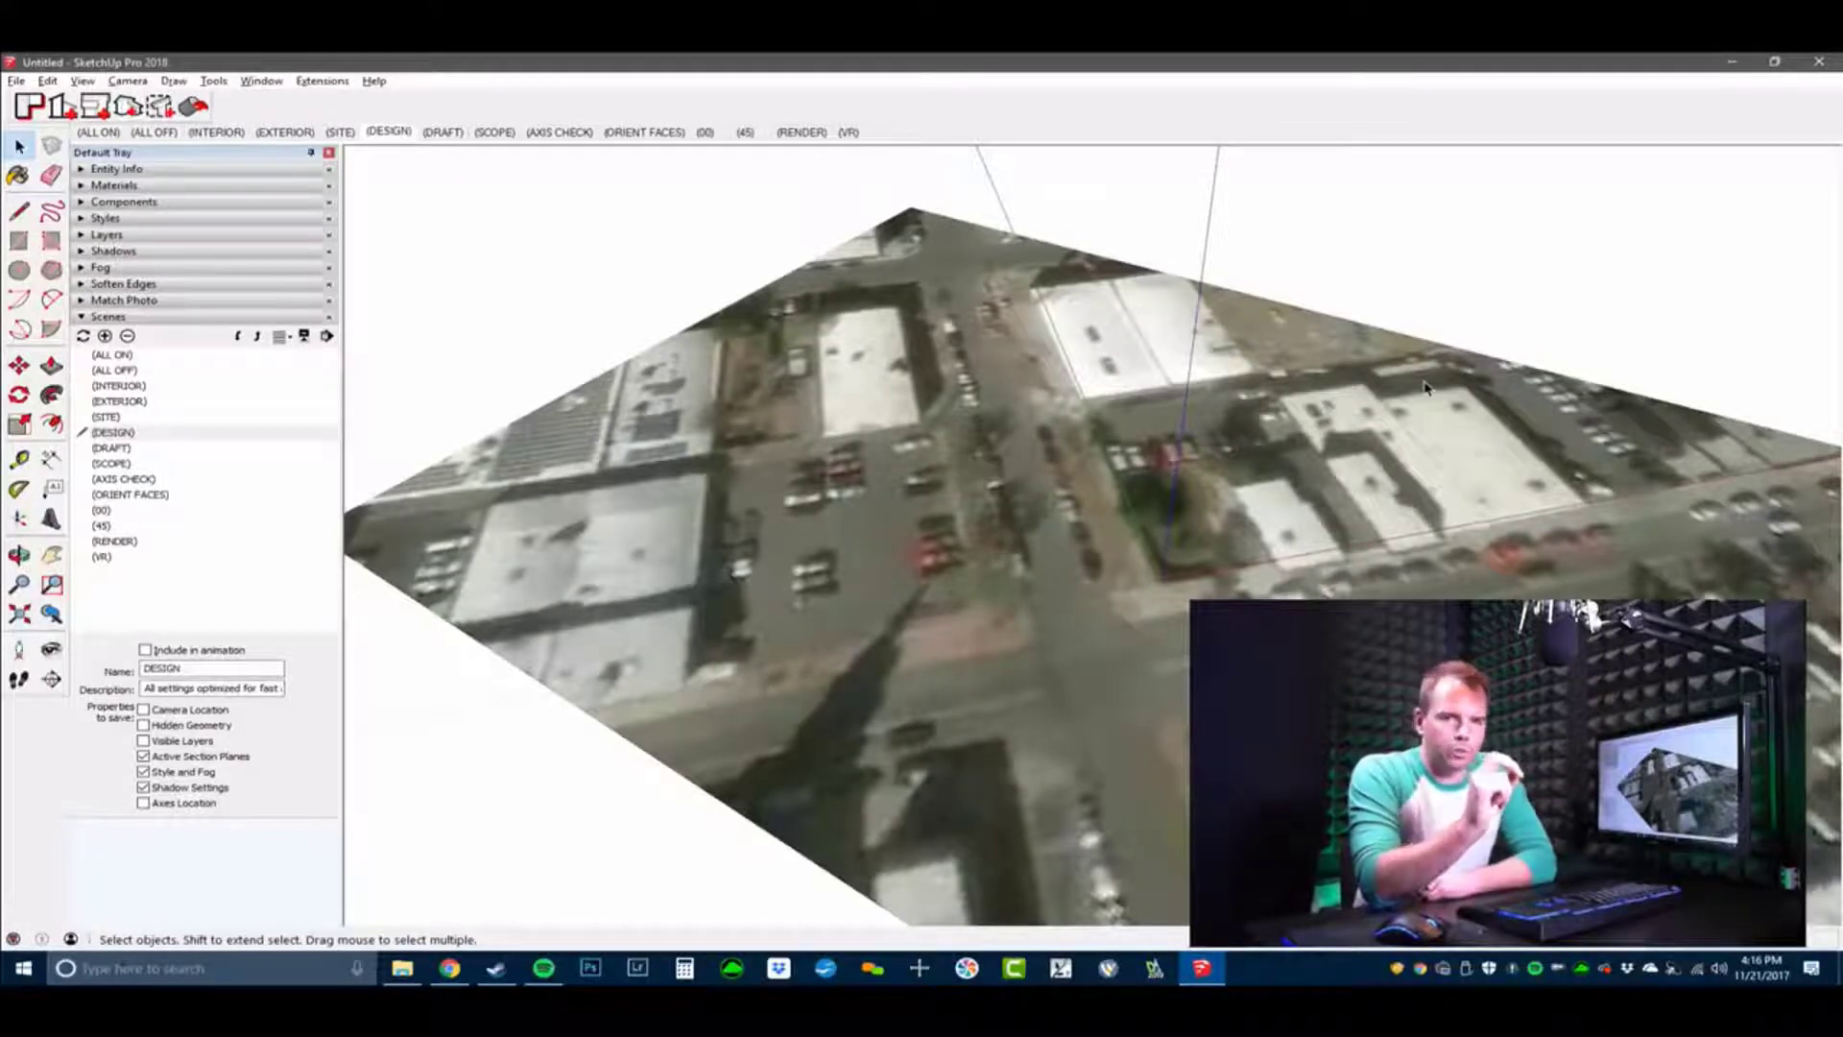
pyautogui.rightClick(1215, 190)
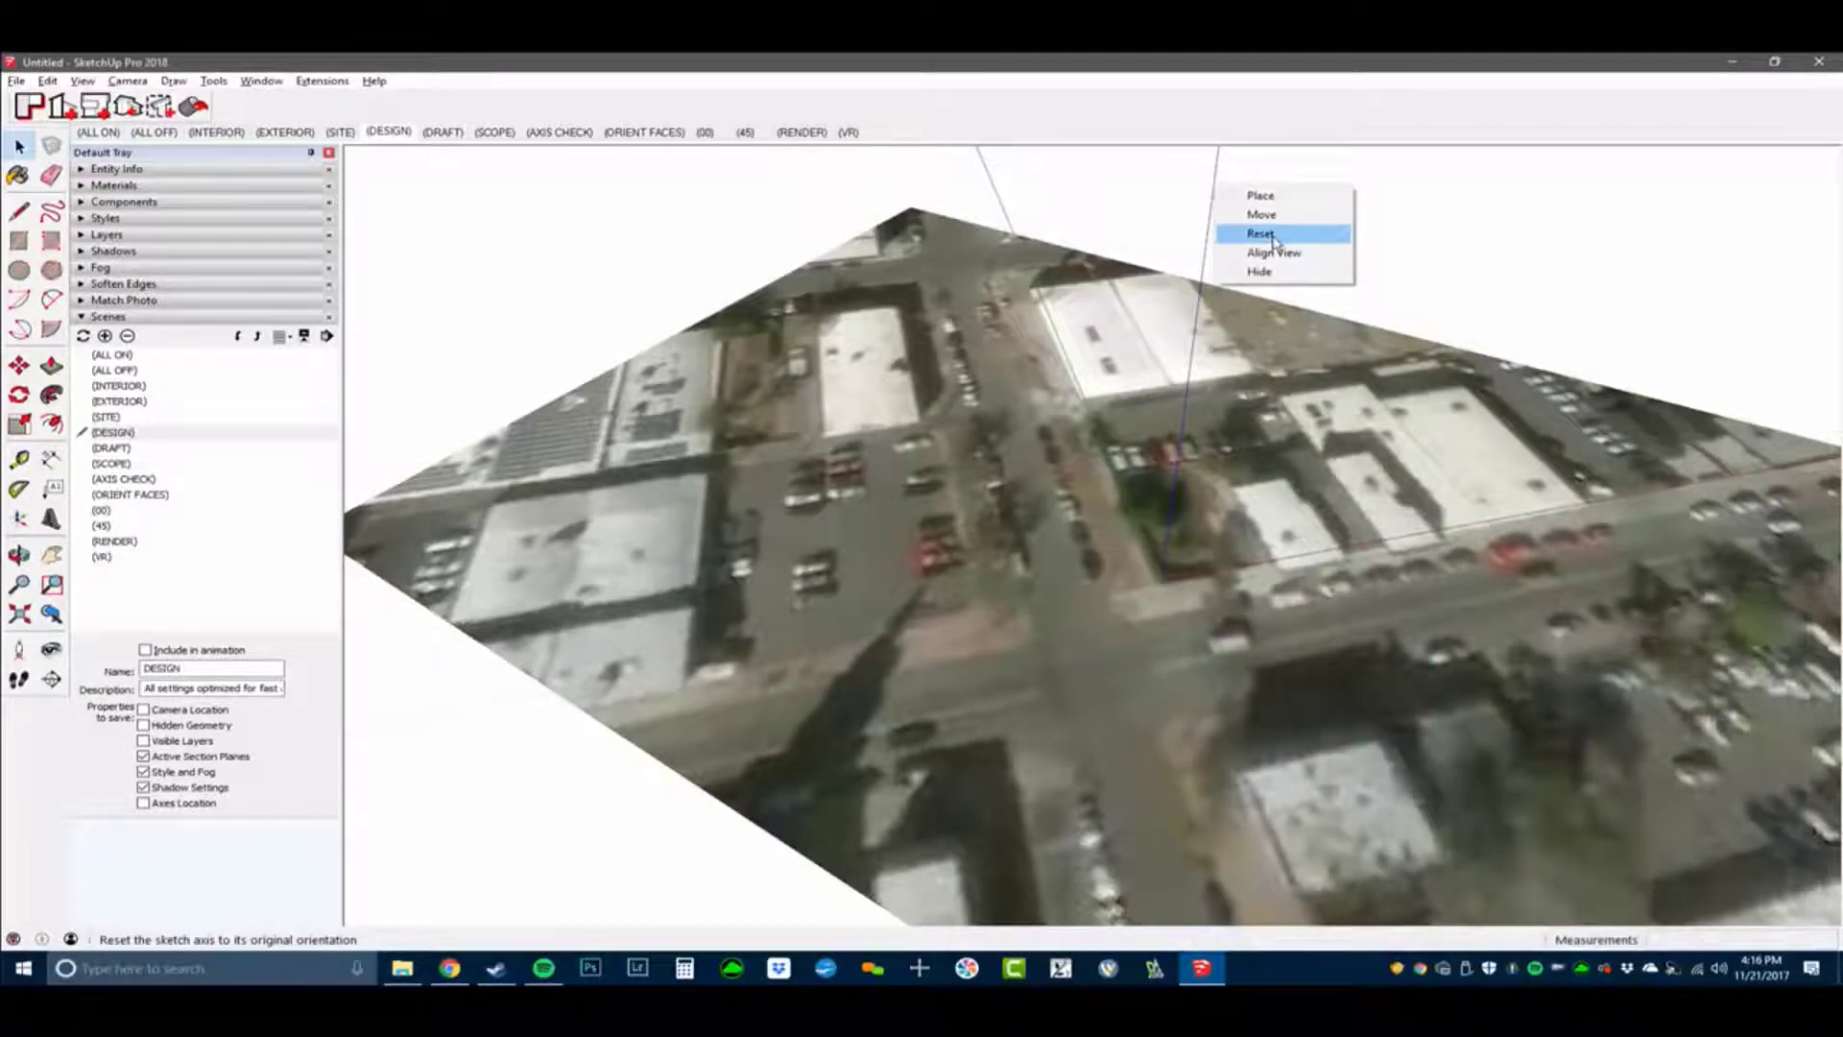
pyautogui.click(1274, 240)
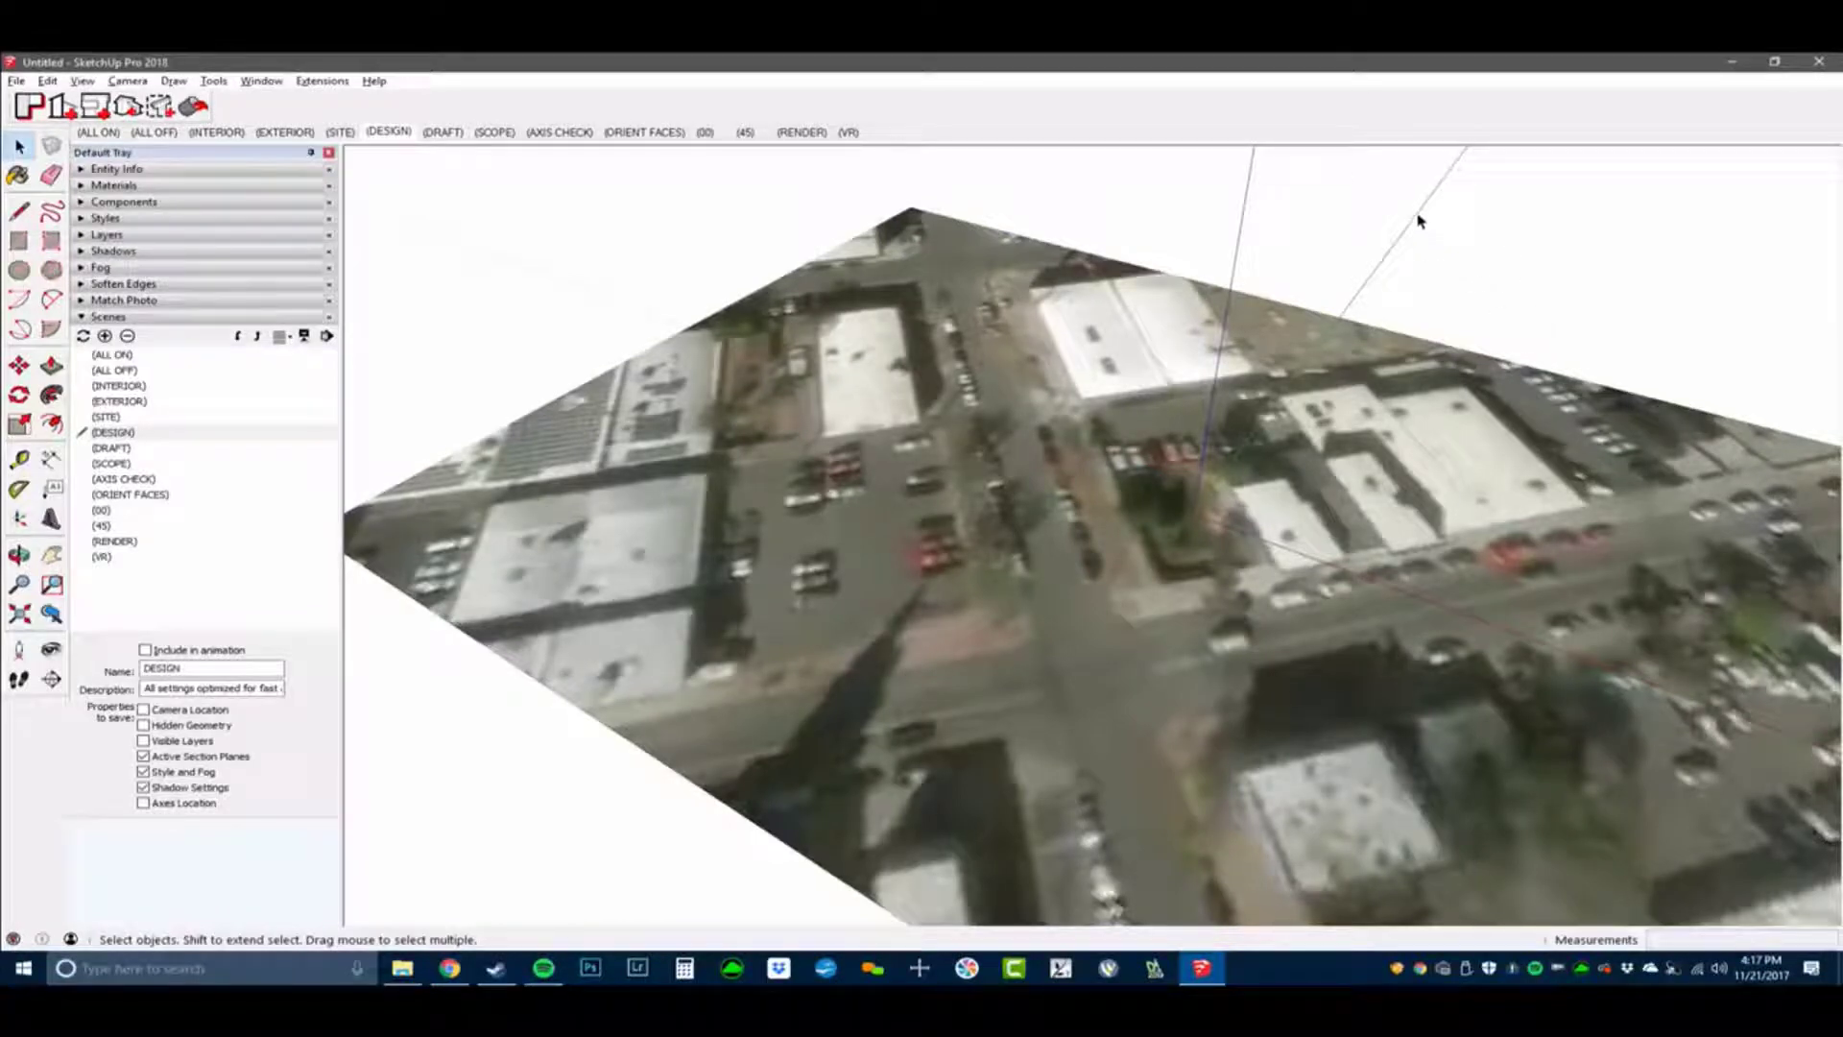
# Rotate the drawing axes -90 degrees about the blue axis and reset them to their original orientation.
pyautogui.rightClick(1391, 257)
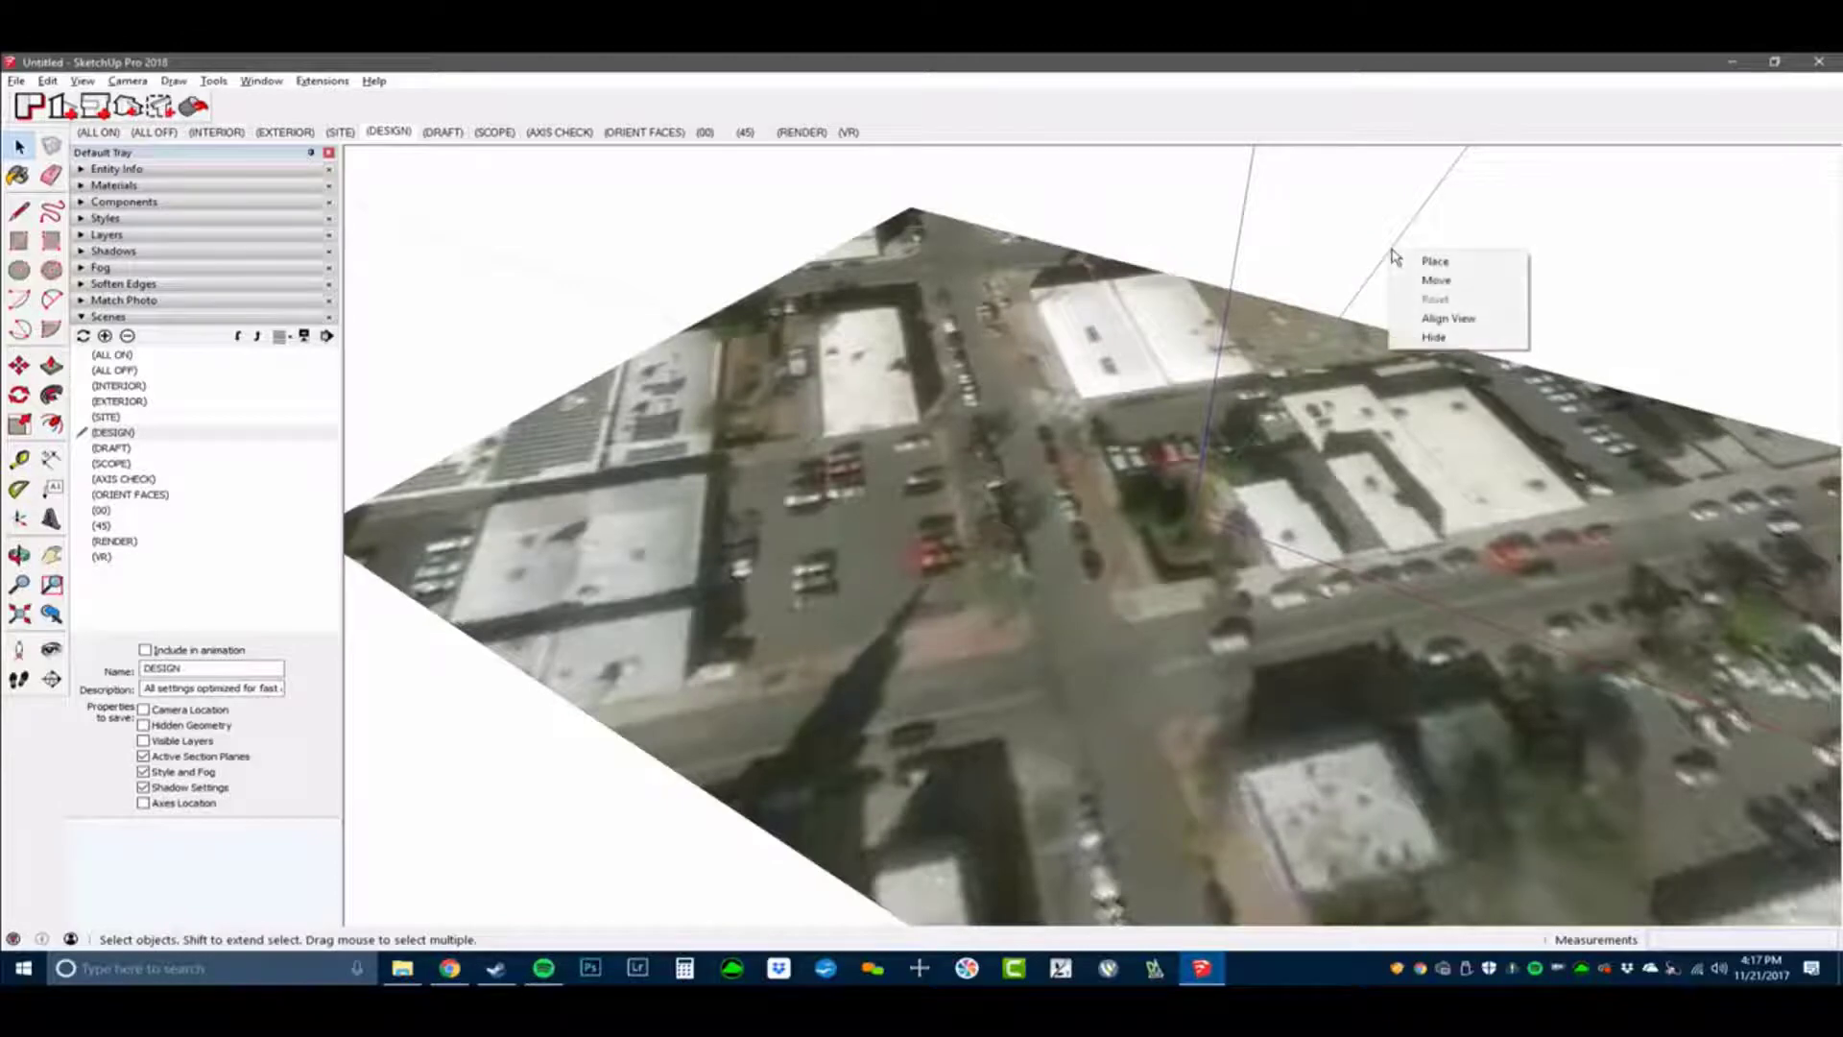
pyautogui.click(1477, 278)
pyautogui.moveTo(1008, 427); pyautogui.dragTo(1557, 251)
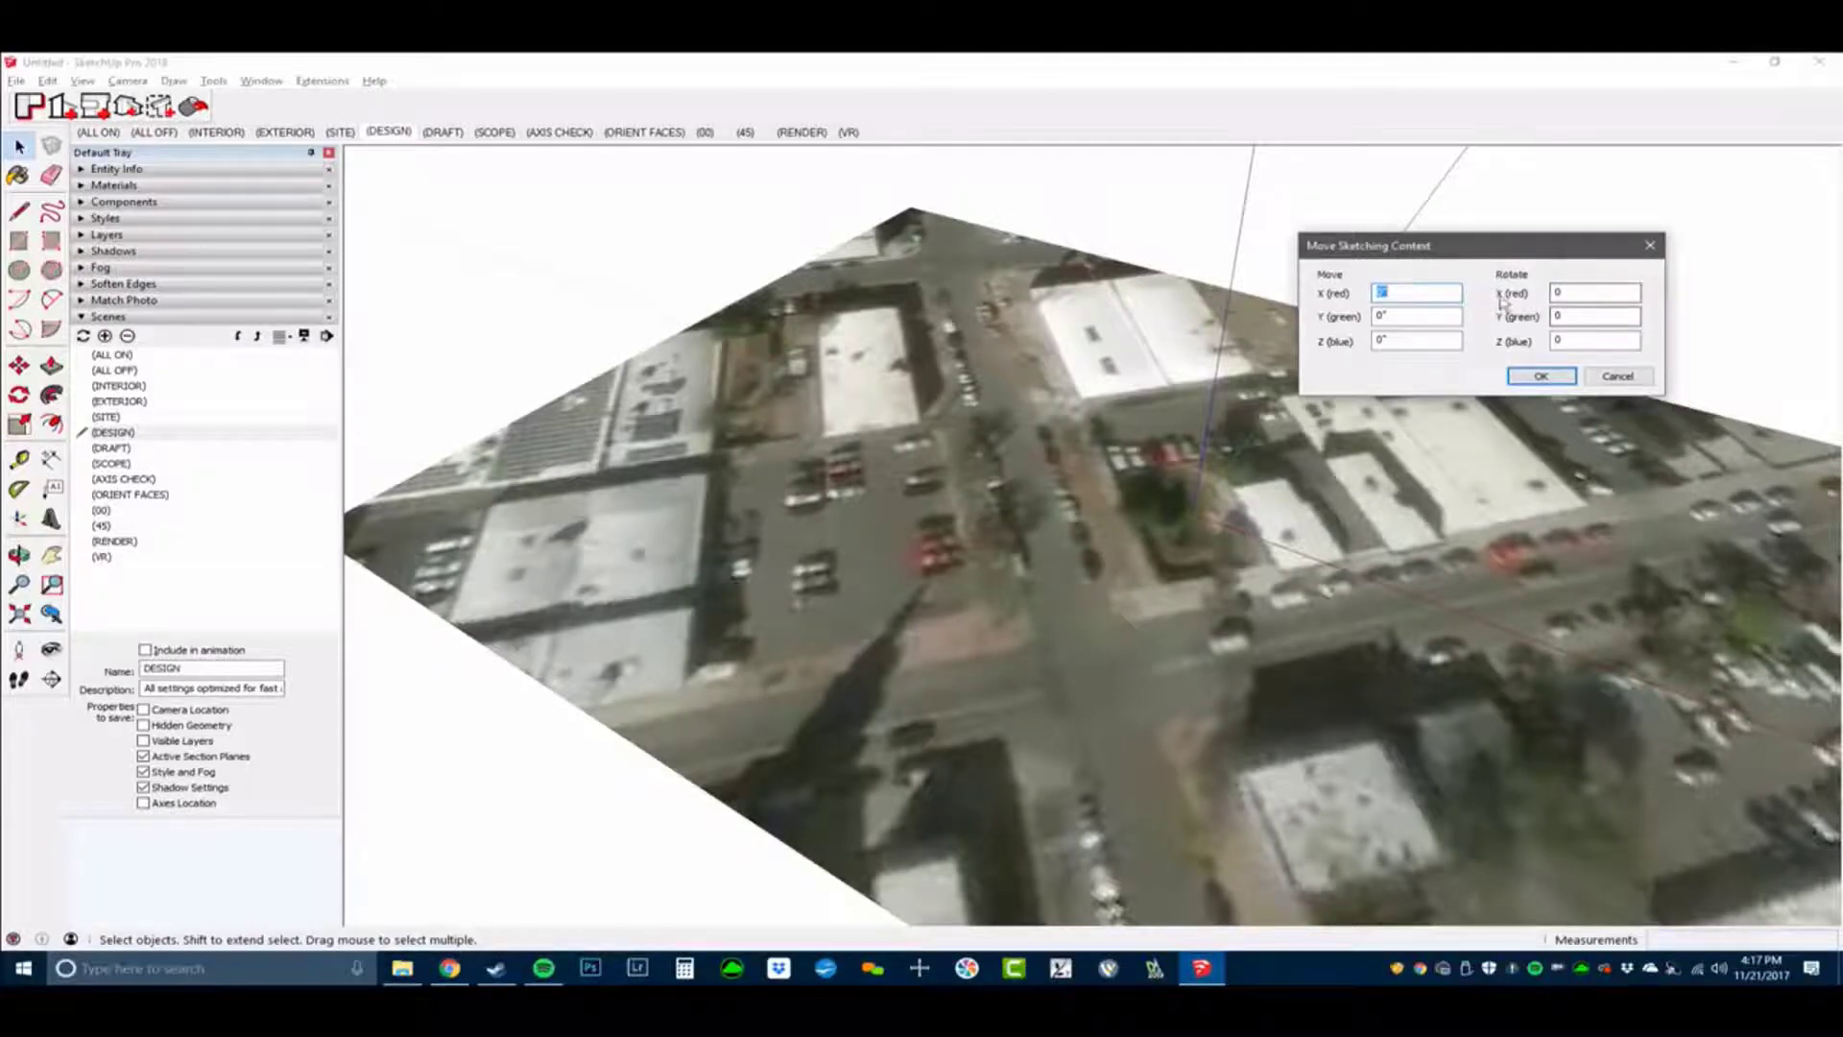
pyautogui.click(1573, 341)
pyautogui.doubleClick(1573, 340)
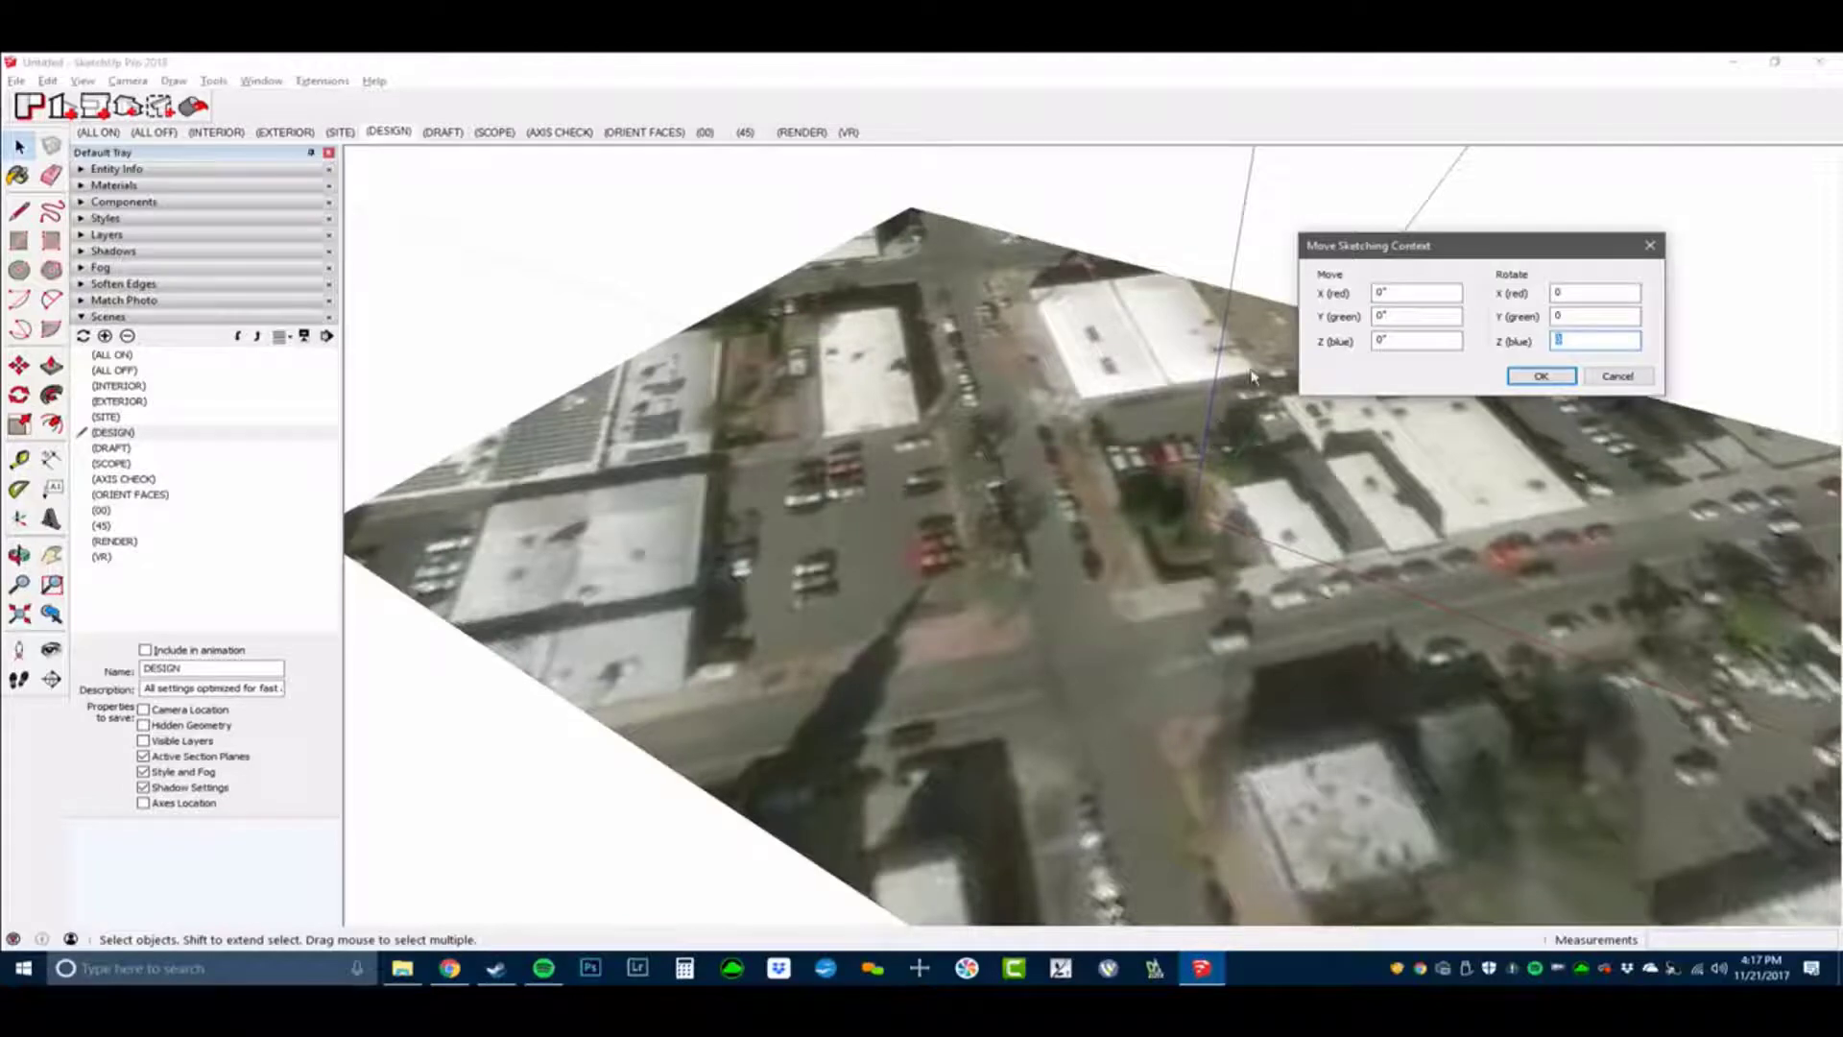
pyautogui.click(1580, 341)
pyautogui.doubleClick(1566, 342)
pyautogui.write('-90')
pyautogui.press('Return')
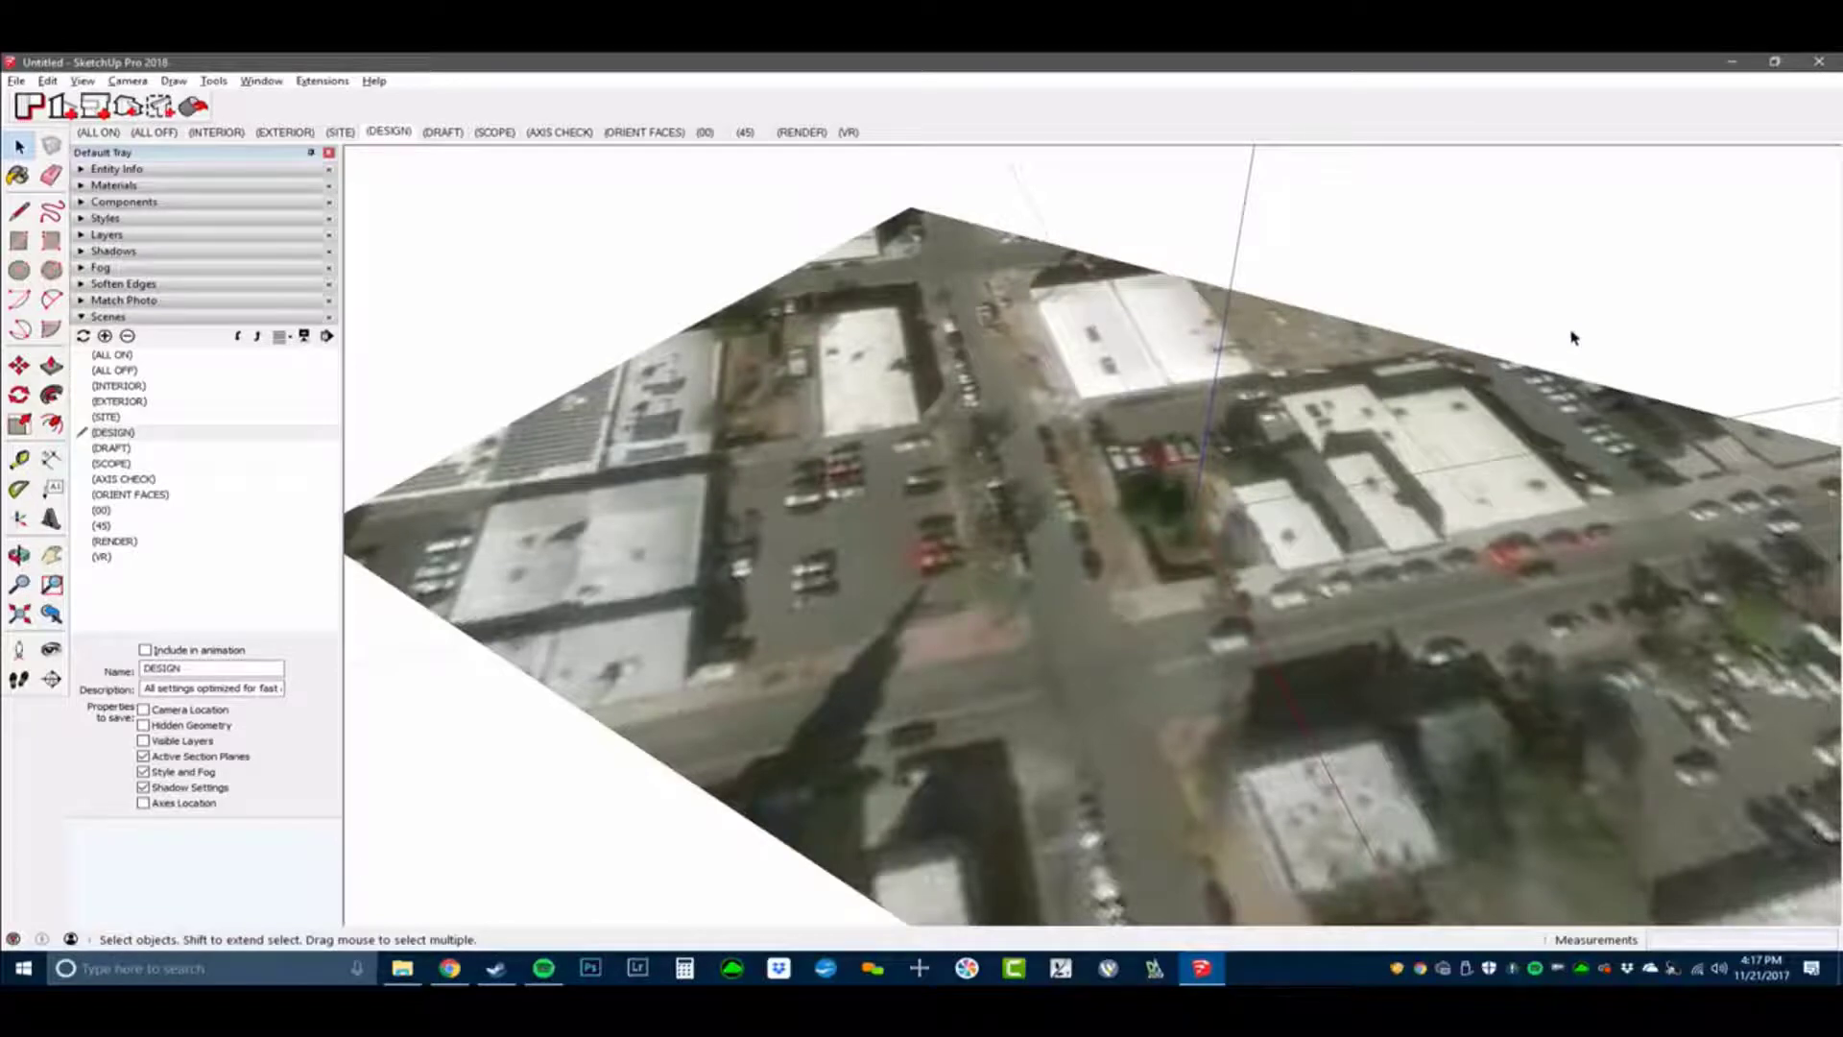
pyautogui.rightClick(1244, 217)
pyautogui.click(1287, 261)
# Rotate the drawing axes 45 degrees about the blue axis.
pyautogui.rightClick(1387, 261)
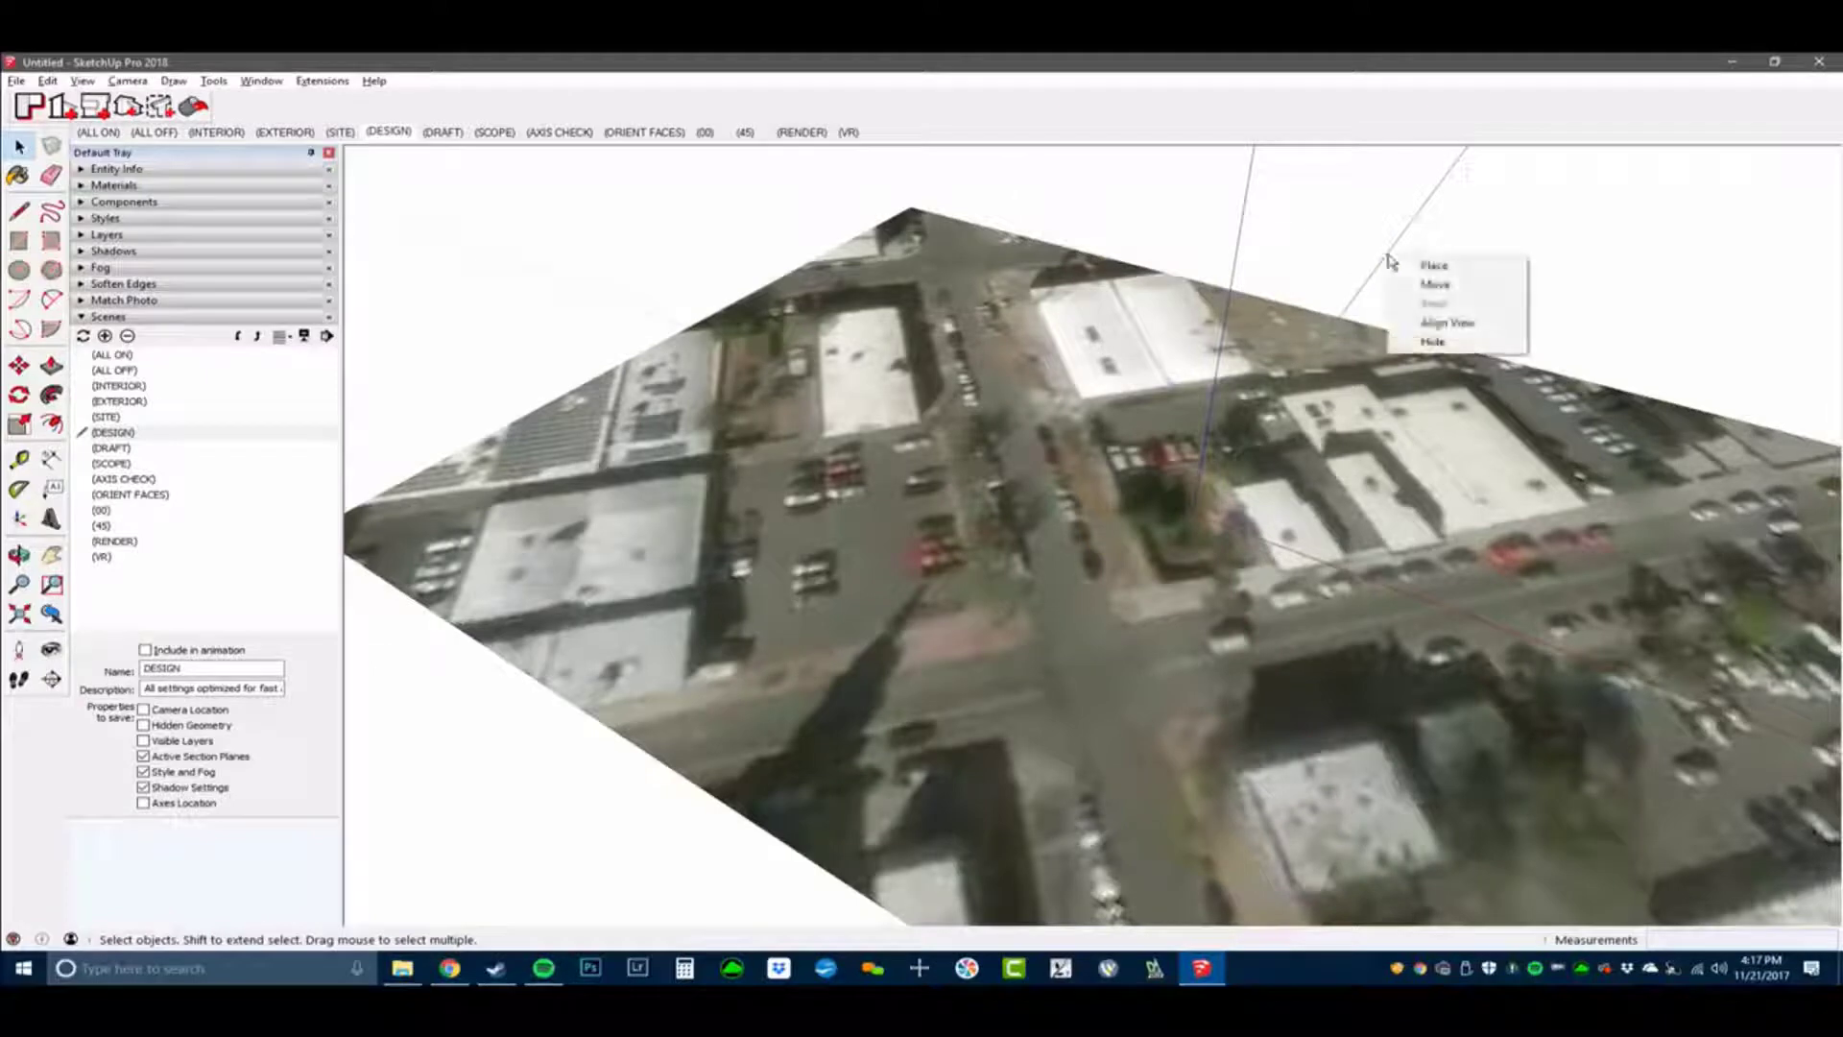
pyautogui.click(1431, 284)
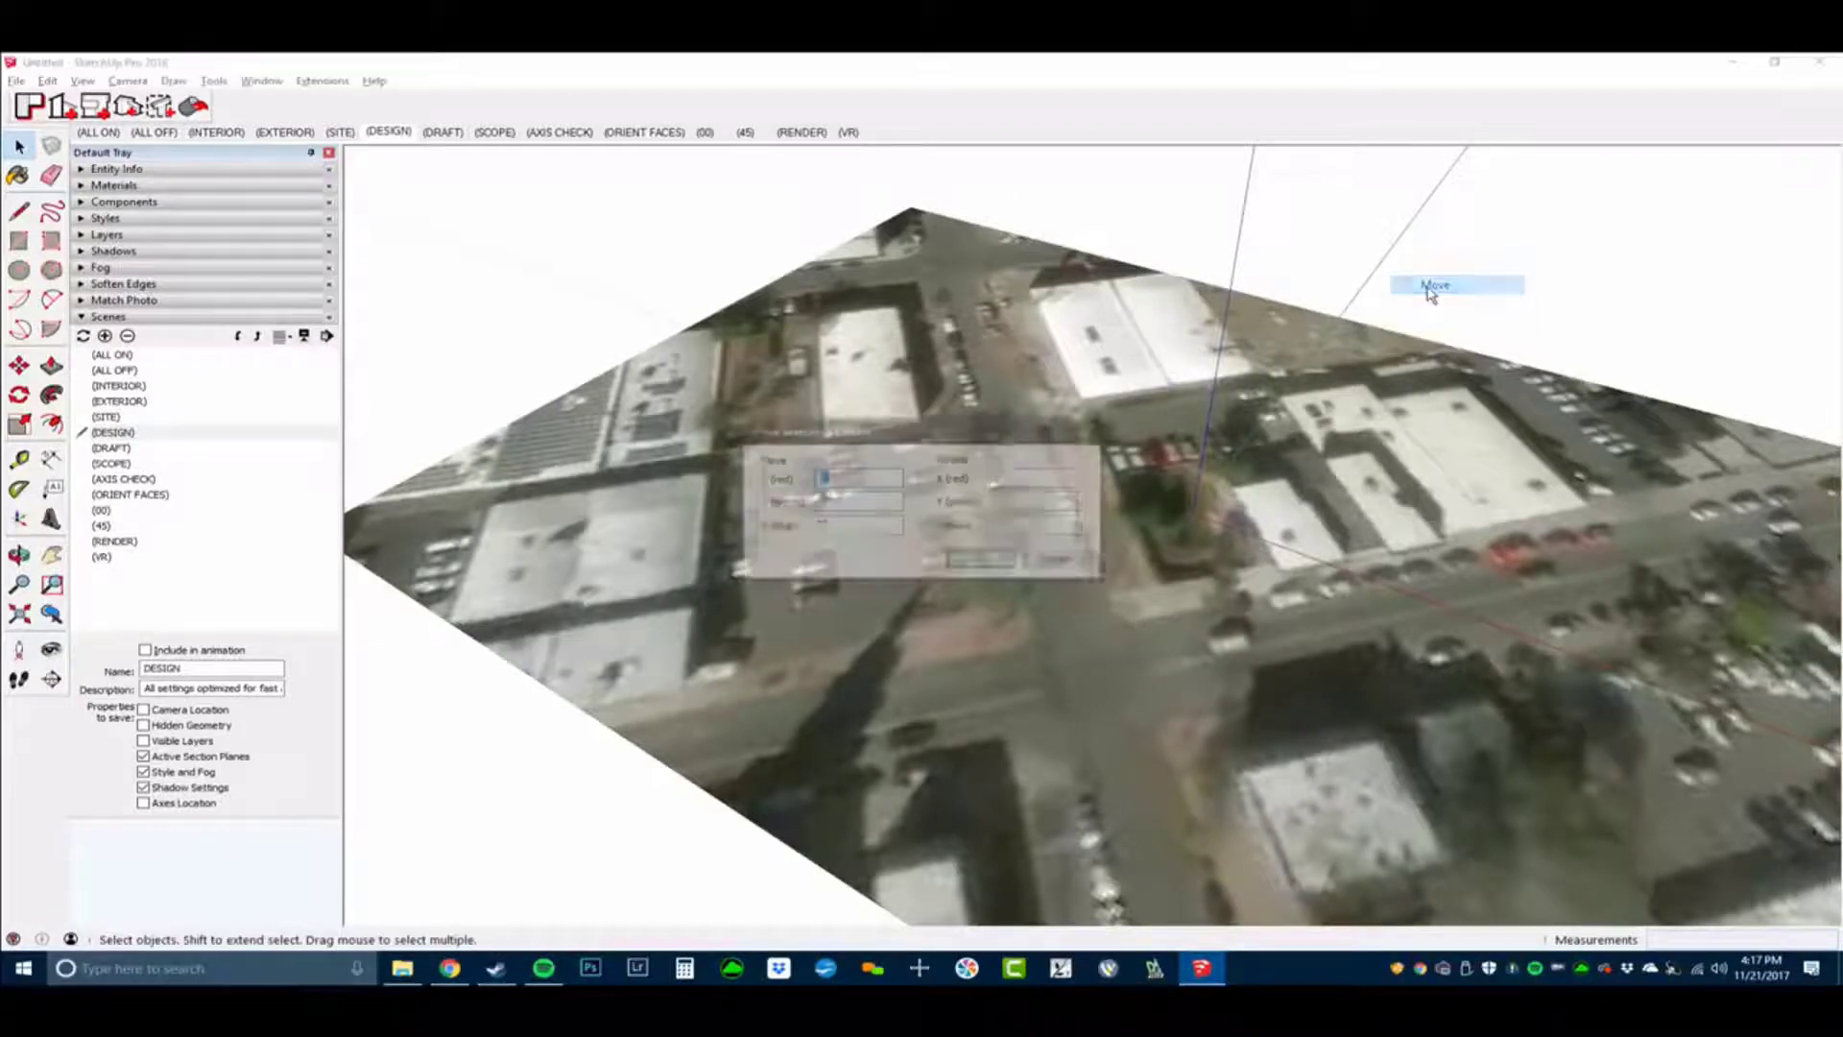
pyautogui.click(1024, 523)
pyautogui.moveTo(992, 428)
pyautogui.mouseDown()
pyautogui.moveTo(1641, 217)
pyautogui.moveTo(1598, 191)
pyautogui.mouseUp()
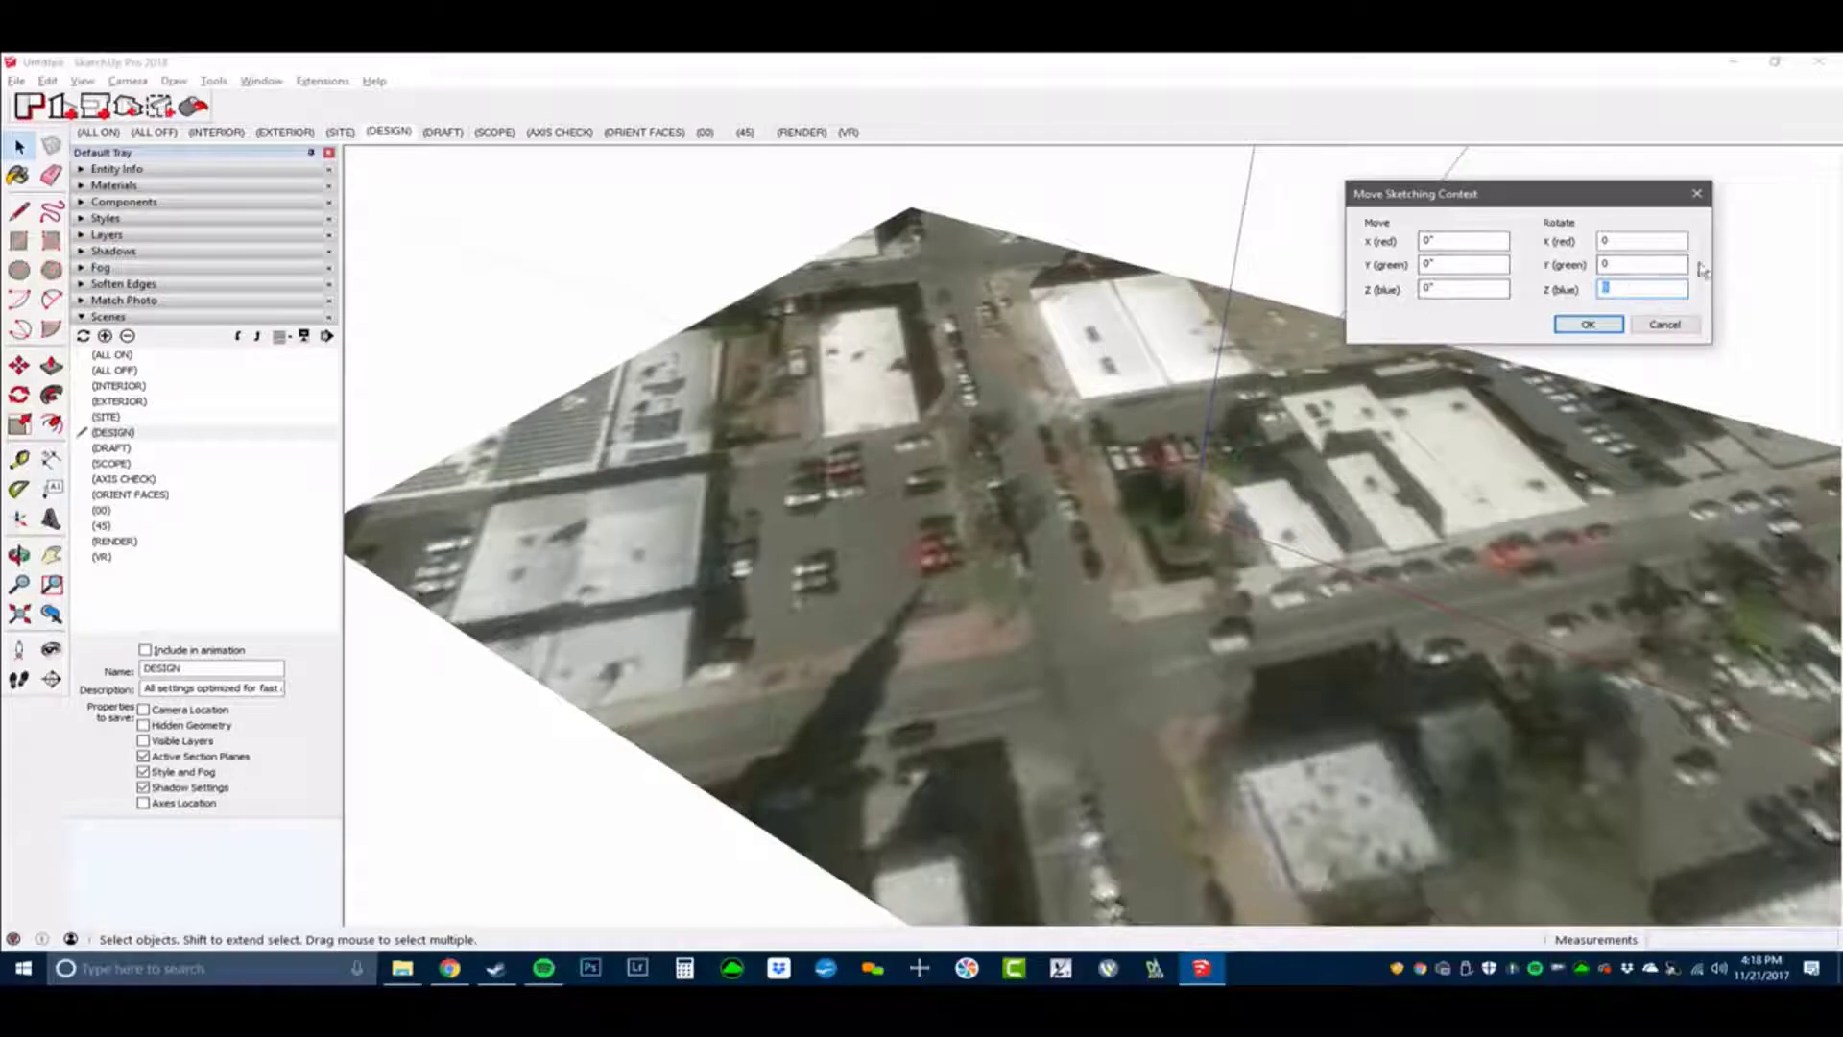
pyautogui.write('45')
pyautogui.press('Return')
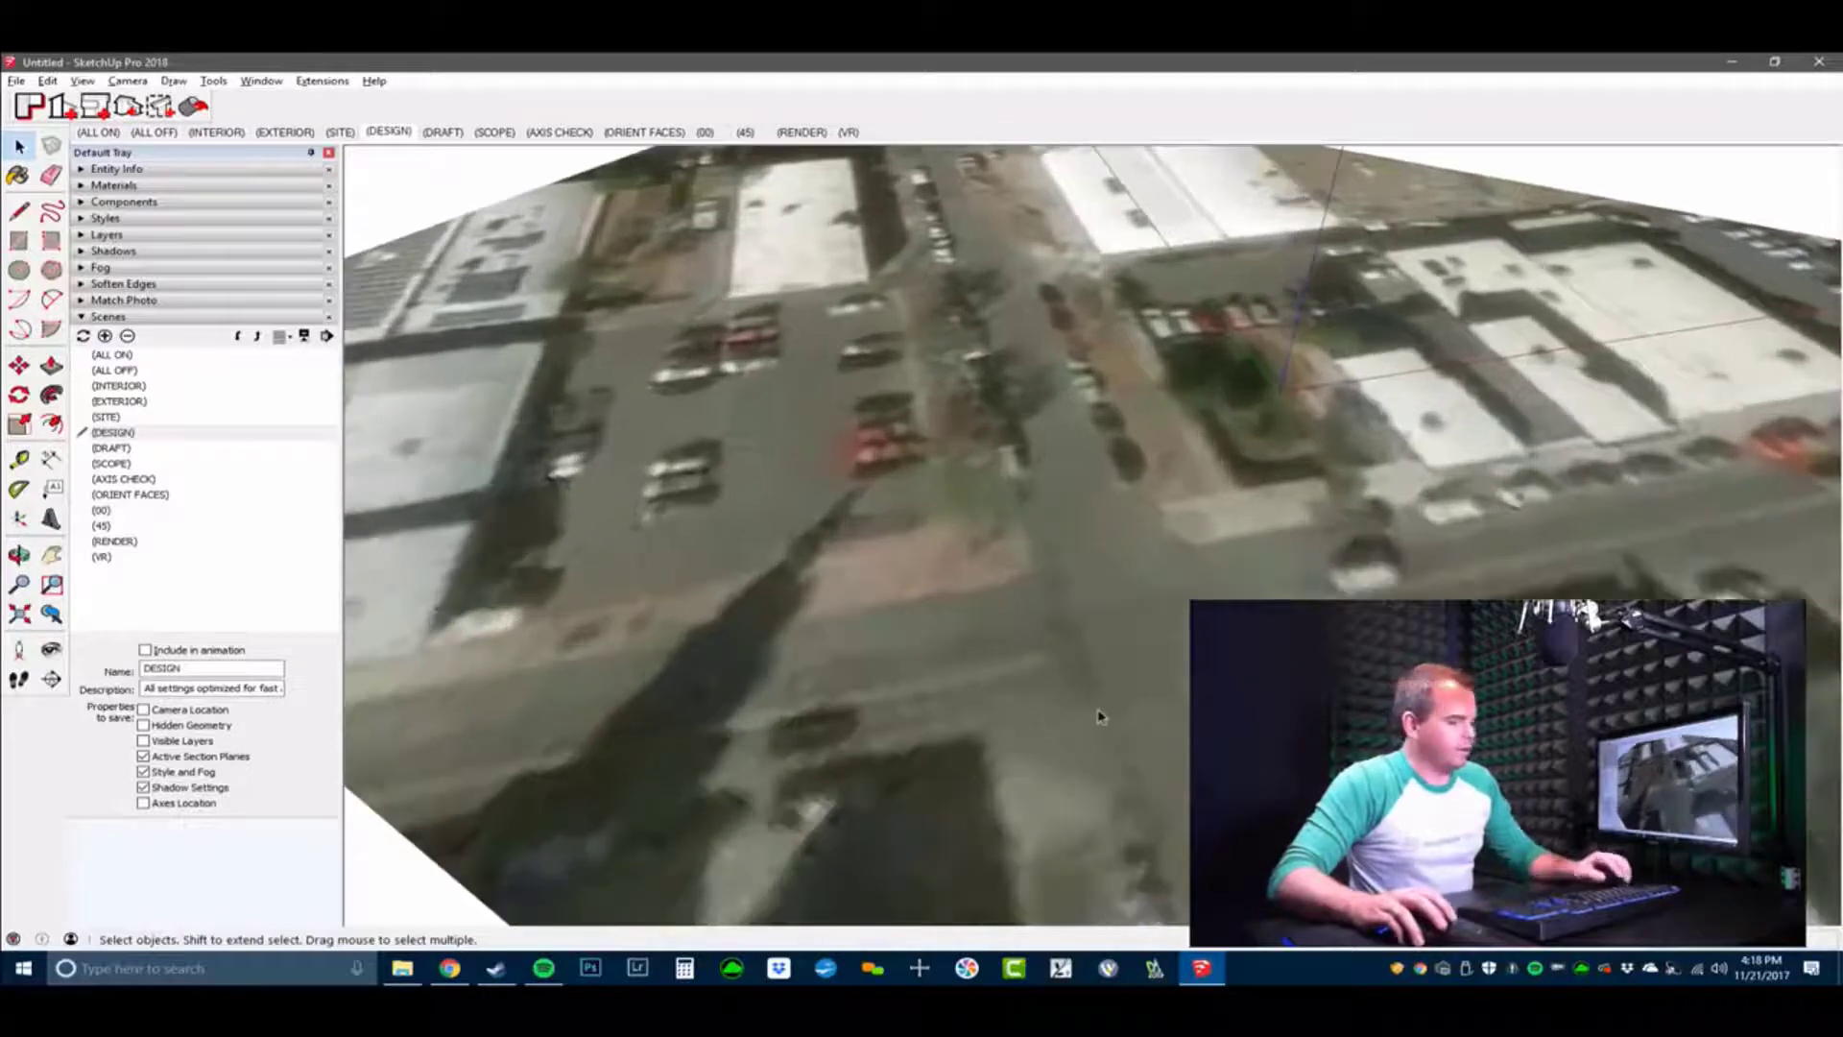
pyautogui.press('l')
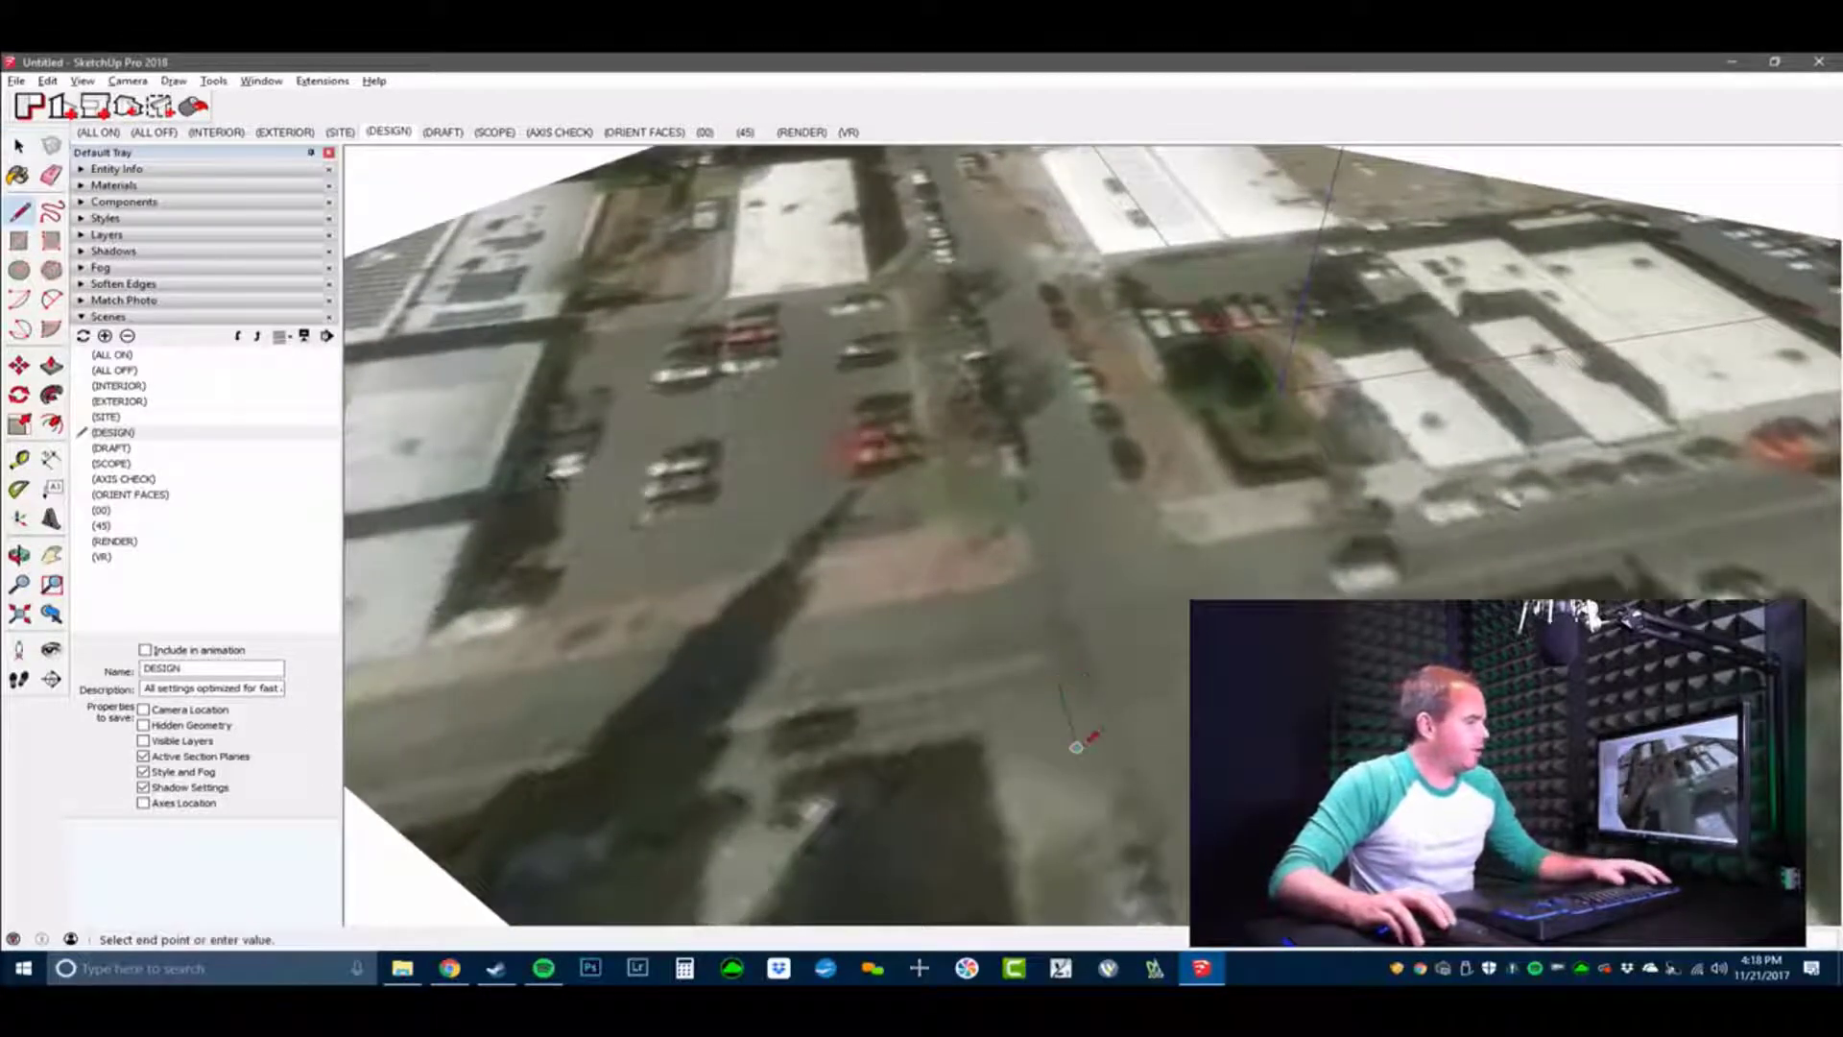
pyautogui.click(1064, 711)
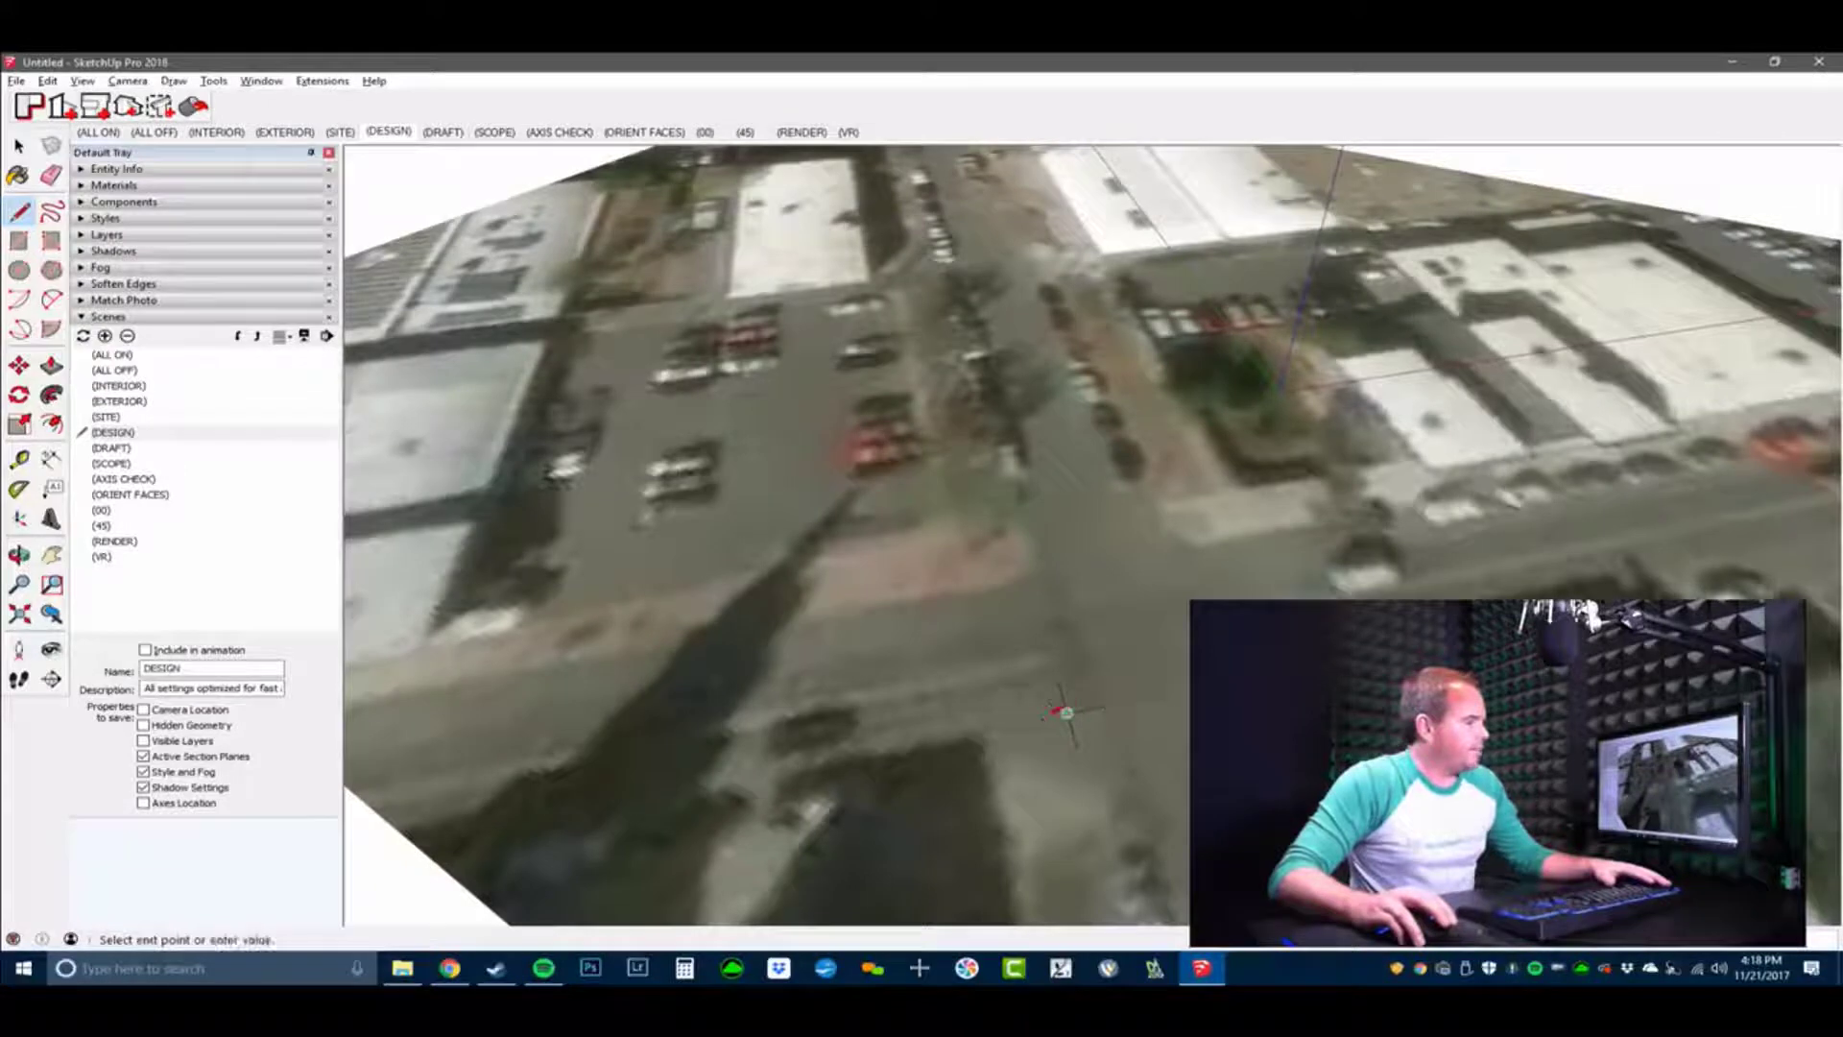
pyautogui.keyDown('shift'); pyautogui.middleClick(1029, 721); pyautogui.keyUp('shift')
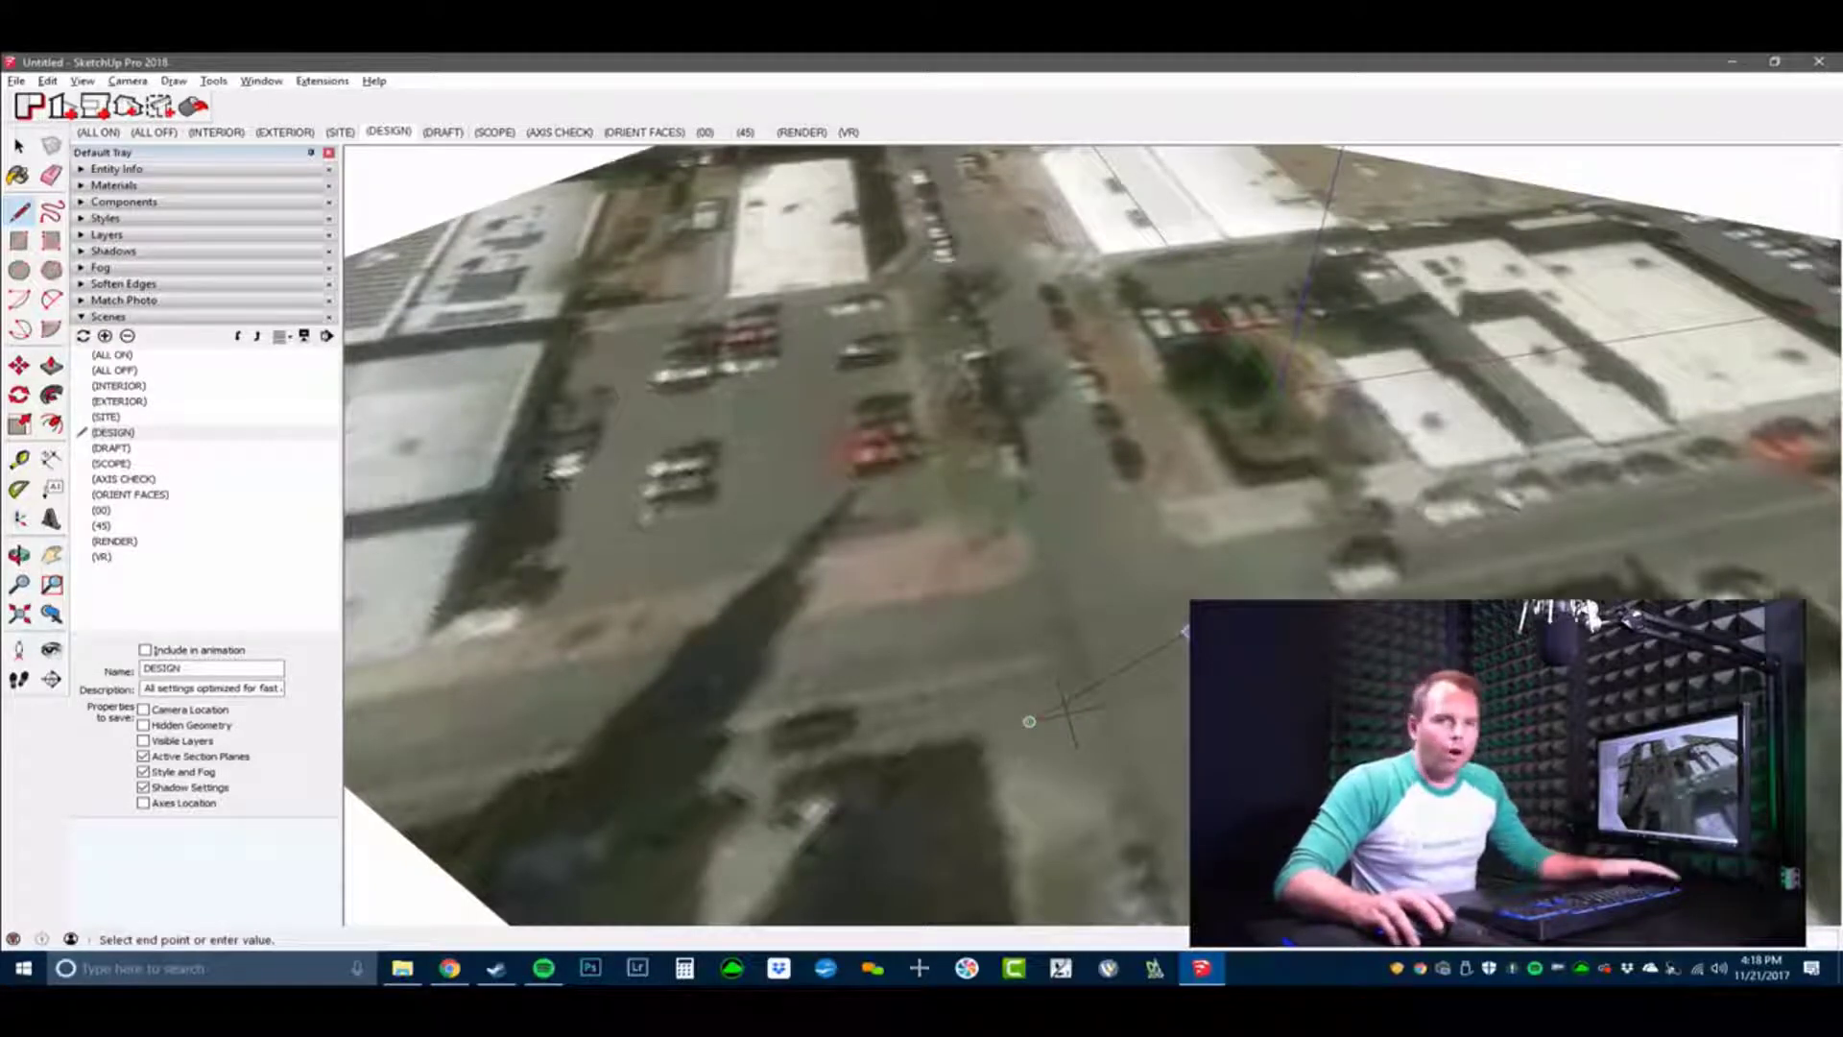
pyautogui.press('Escape')
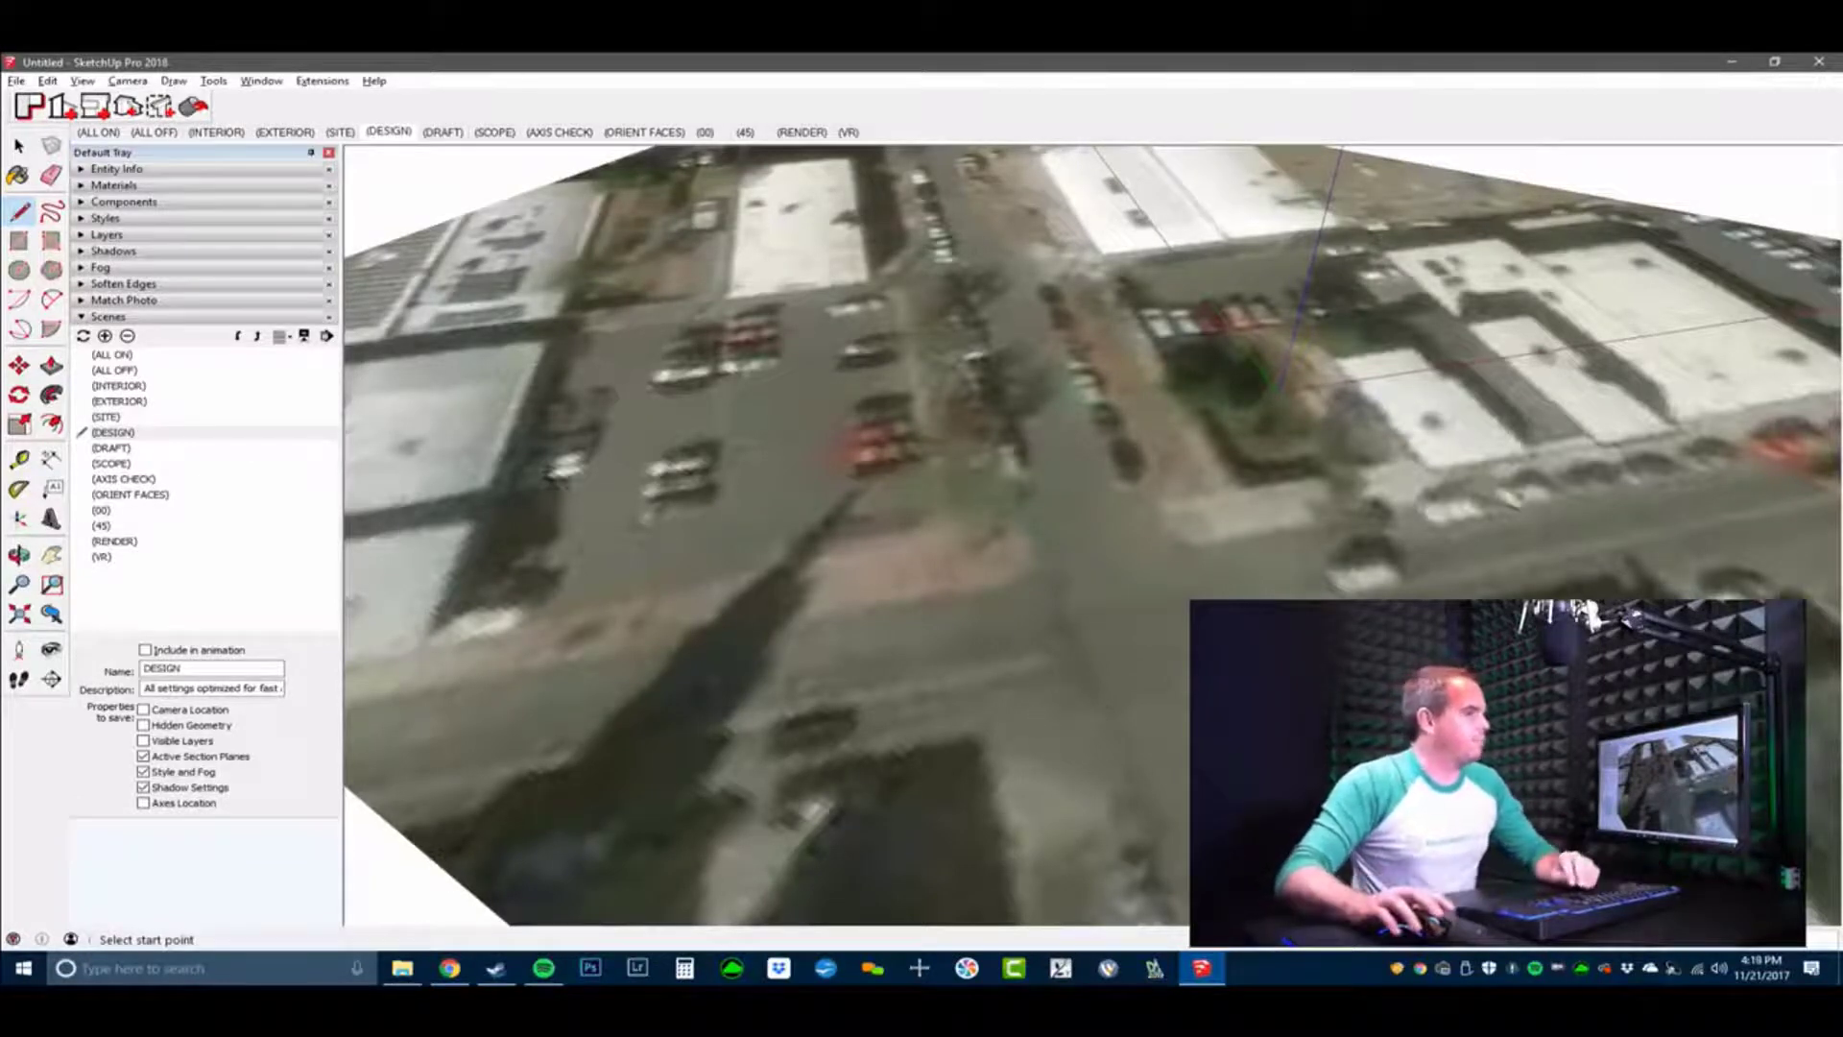
# Place the axes origin at the street intersection, with the red axis running along the street.
pyautogui.scroll(-1, 1238, 605)
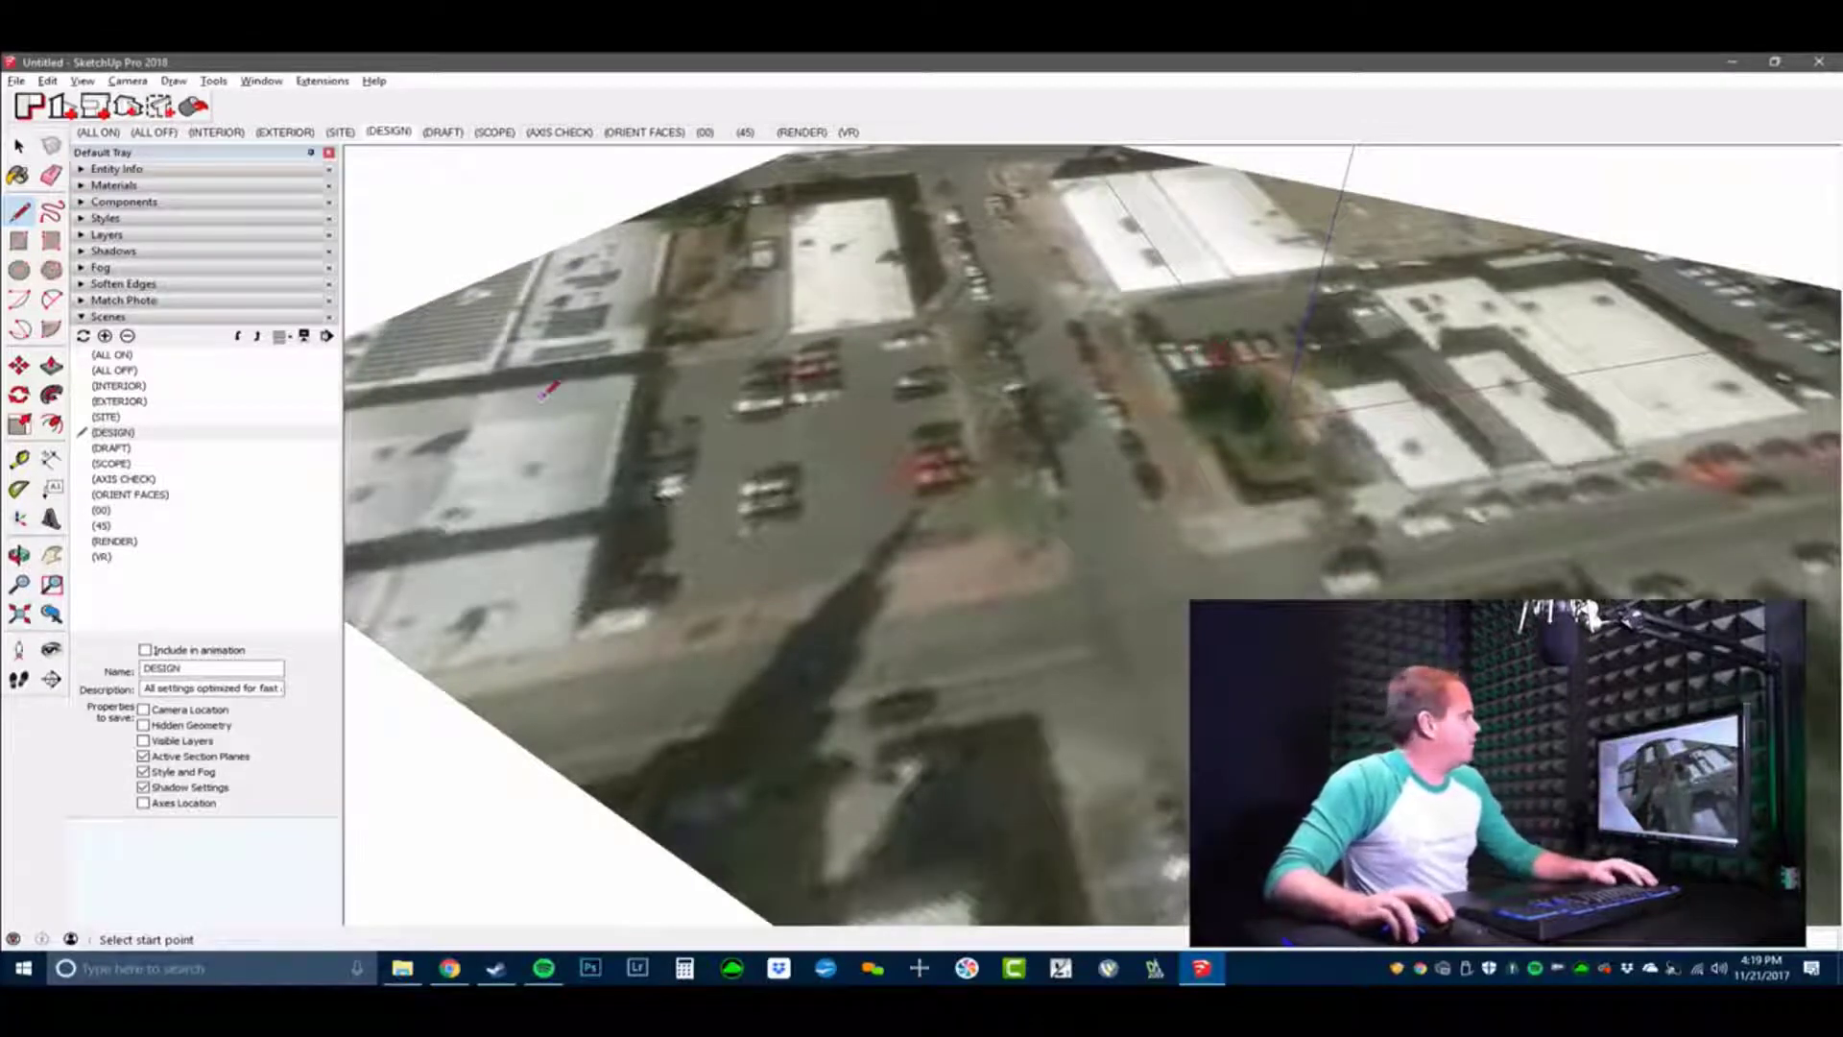
pyautogui.click(34, 524)
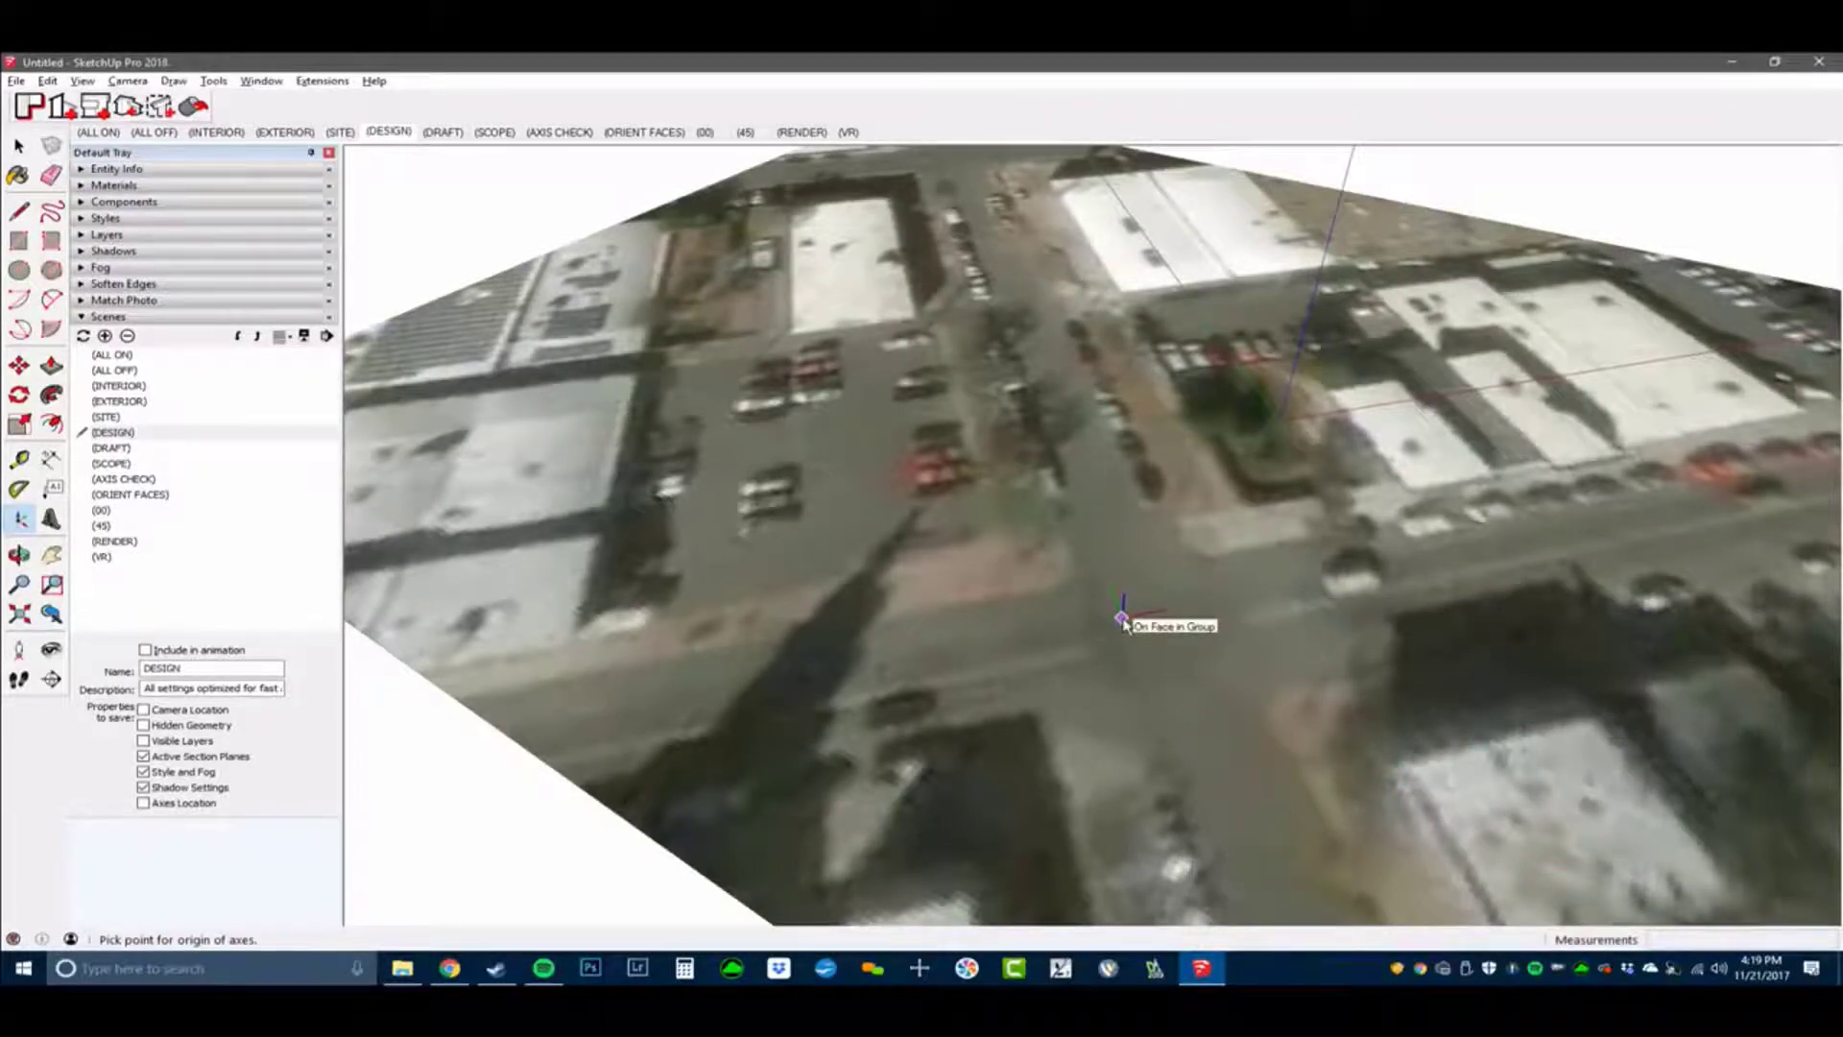
pyautogui.click(1085, 666)
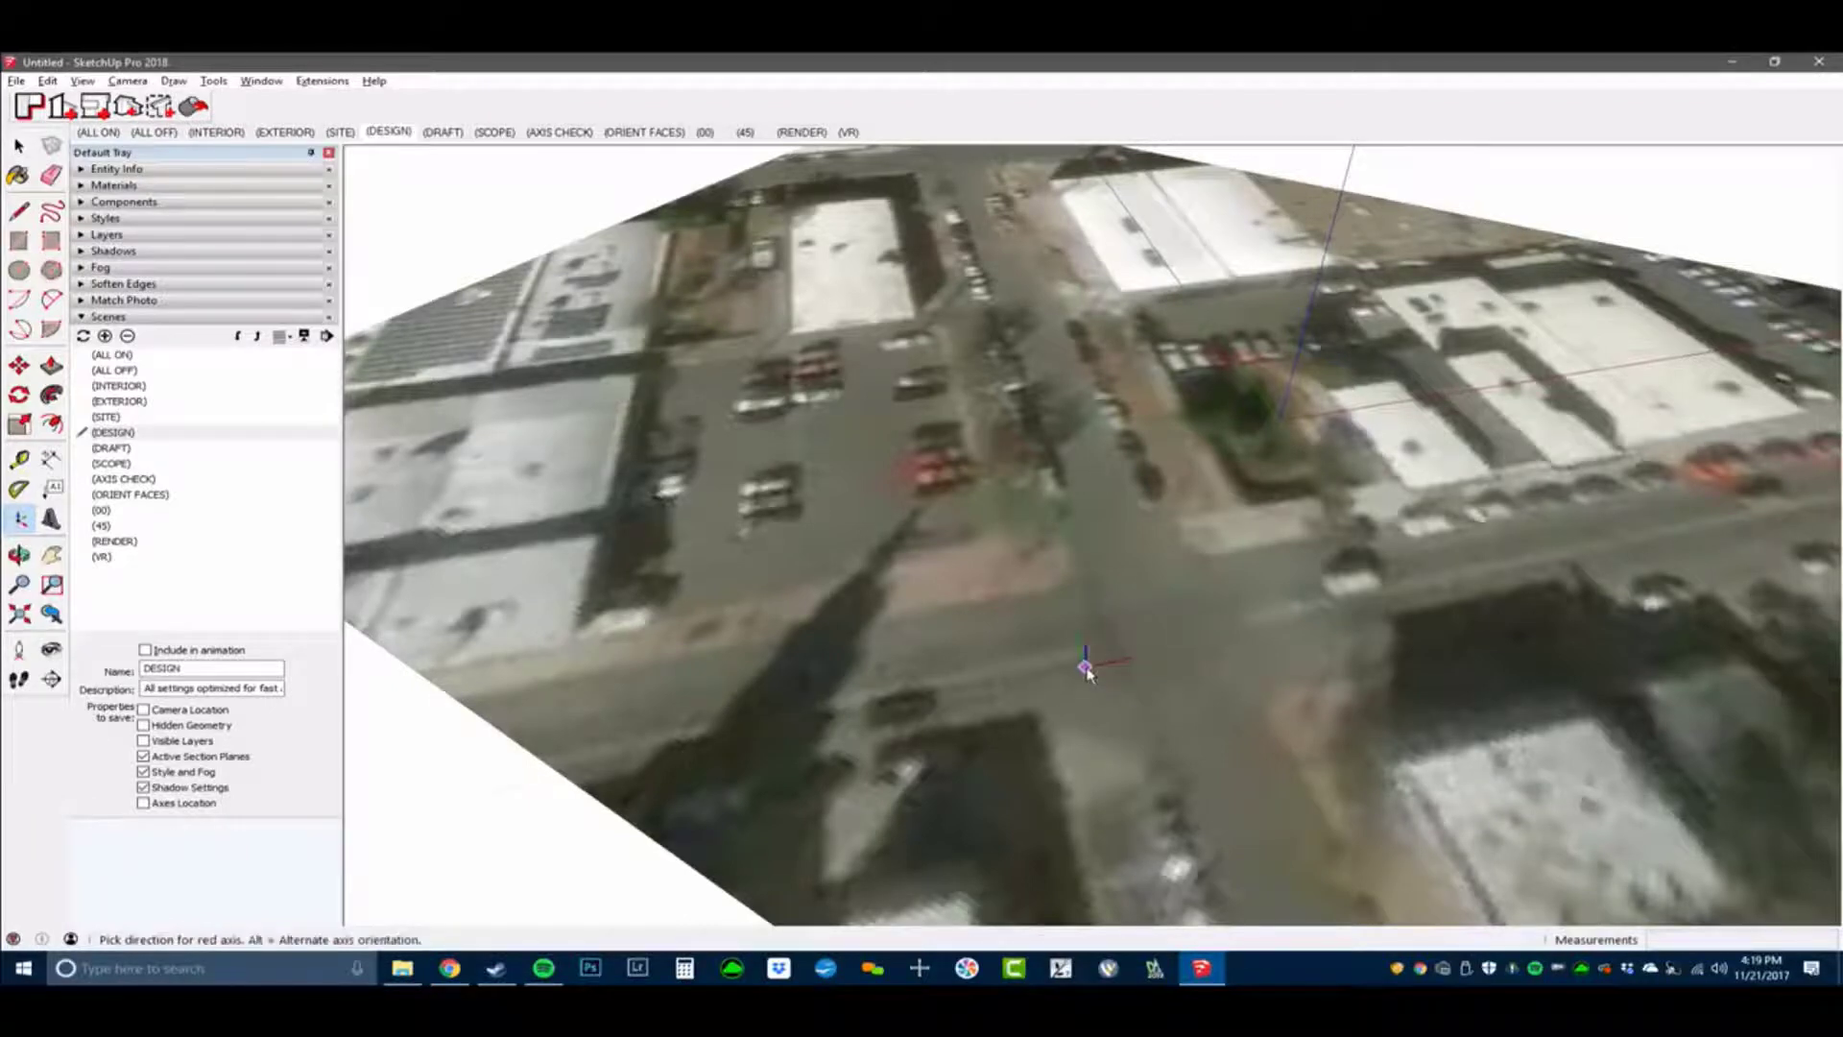
pyautogui.press('l')
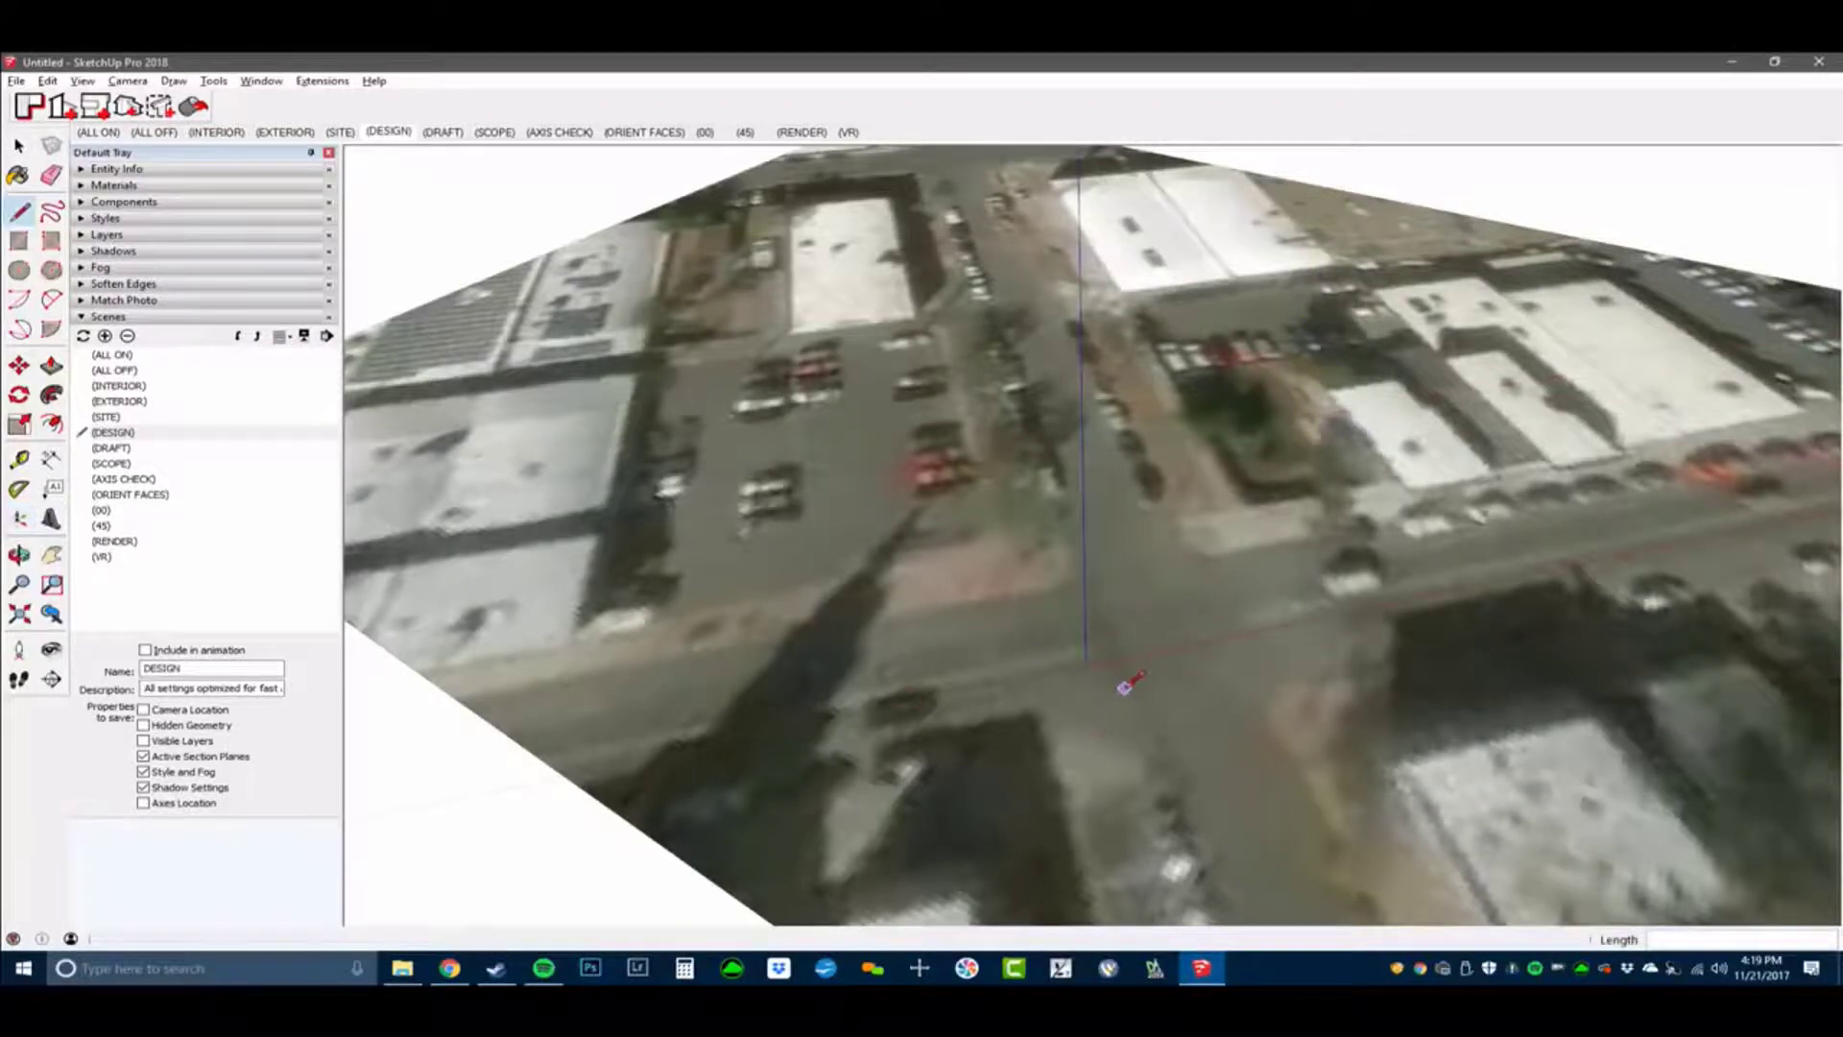
pyautogui.scroll(-2, 1118, 724)
pyautogui.moveTo(1125, 741); pyautogui.dragTo(804, 637, button='middle')
pyautogui.keyDown('shift'); pyautogui.moveTo(1143, 523); pyautogui.dragTo(1498, 562, button='middle'); pyautogui.keyUp('shift')
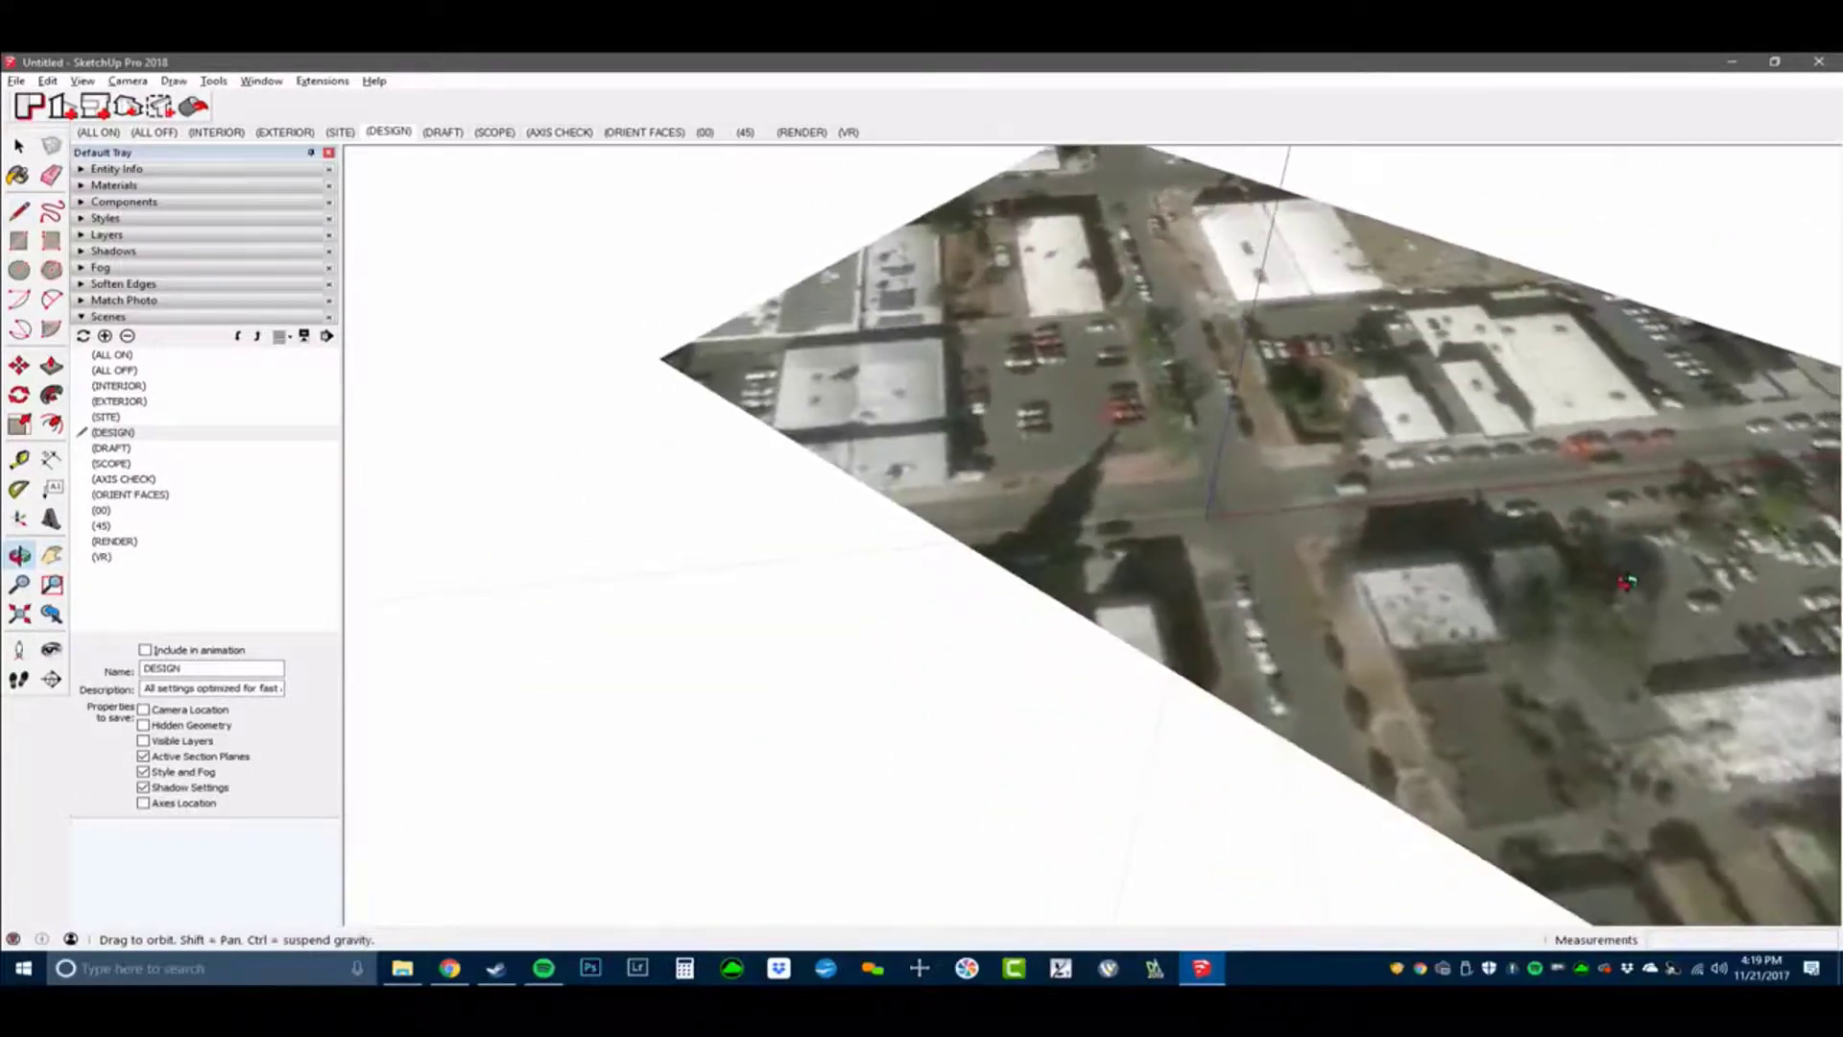
# Delete the existing 00 and 45 scenes.
pyautogui.rightClick(748, 133)
pyautogui.click(822, 206)
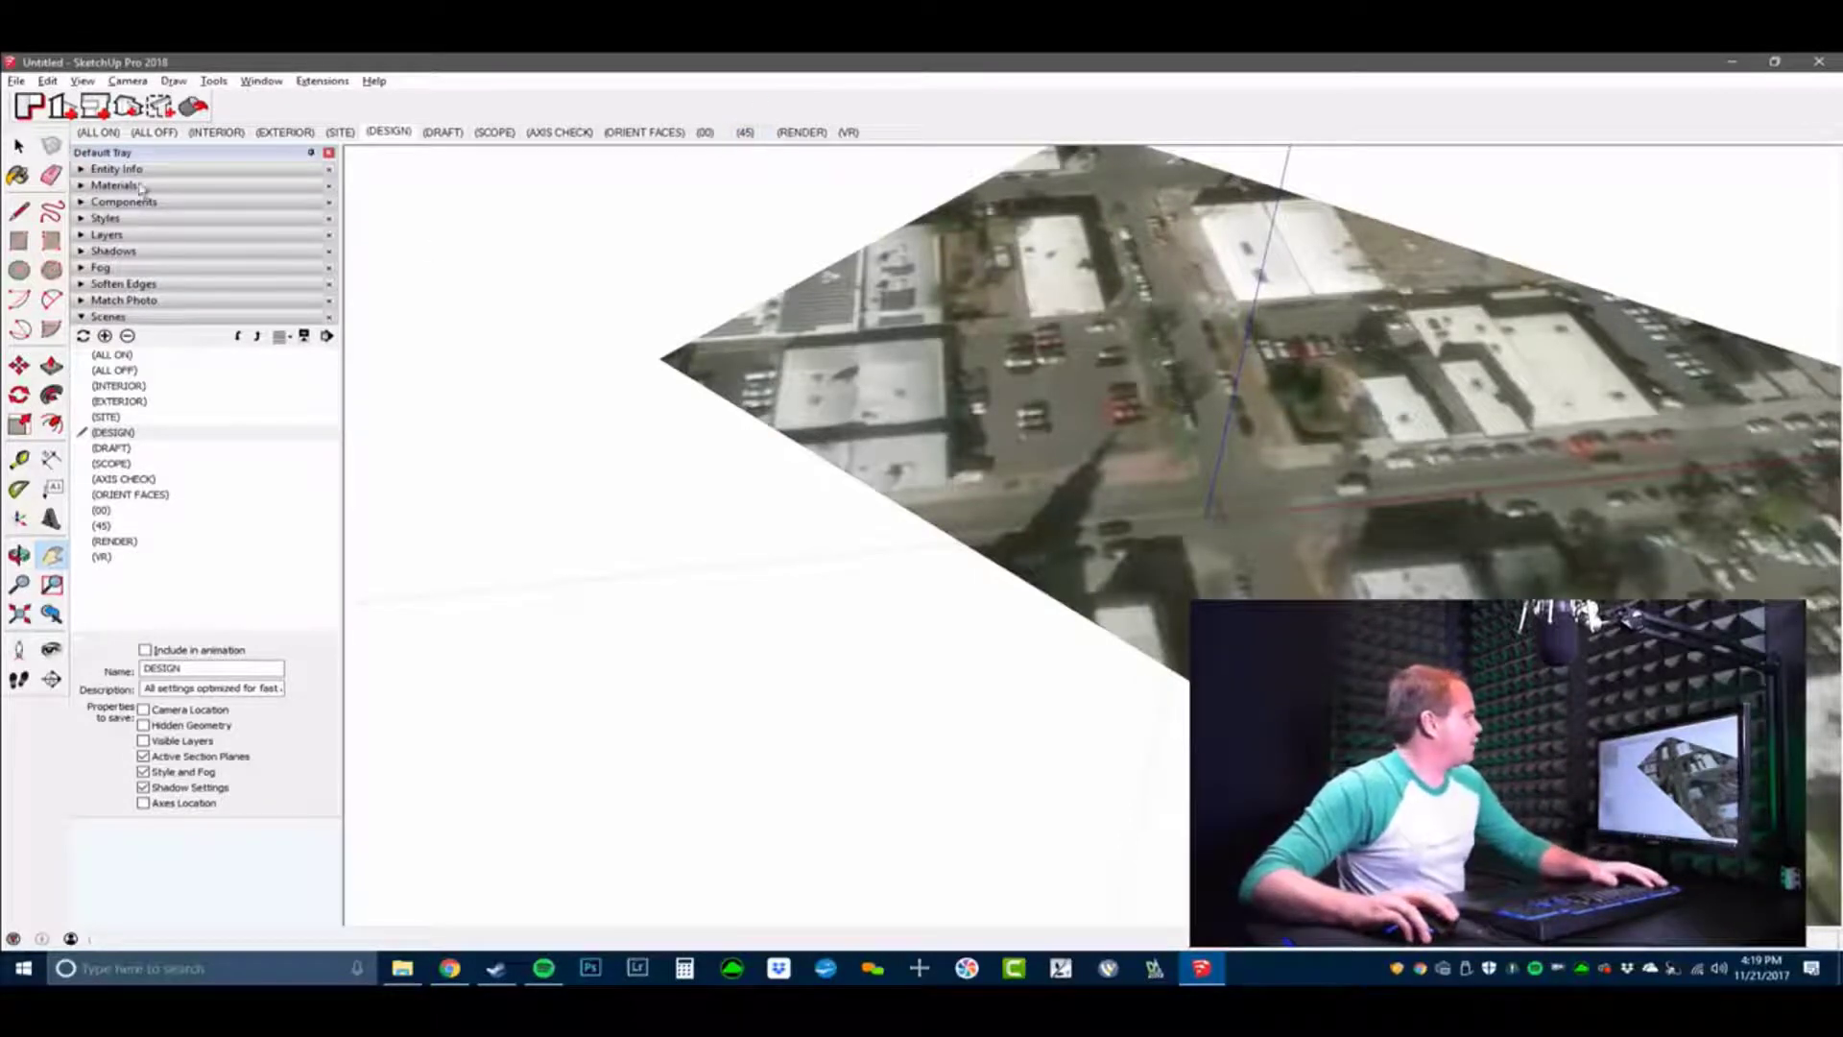
pyautogui.click(101, 510)
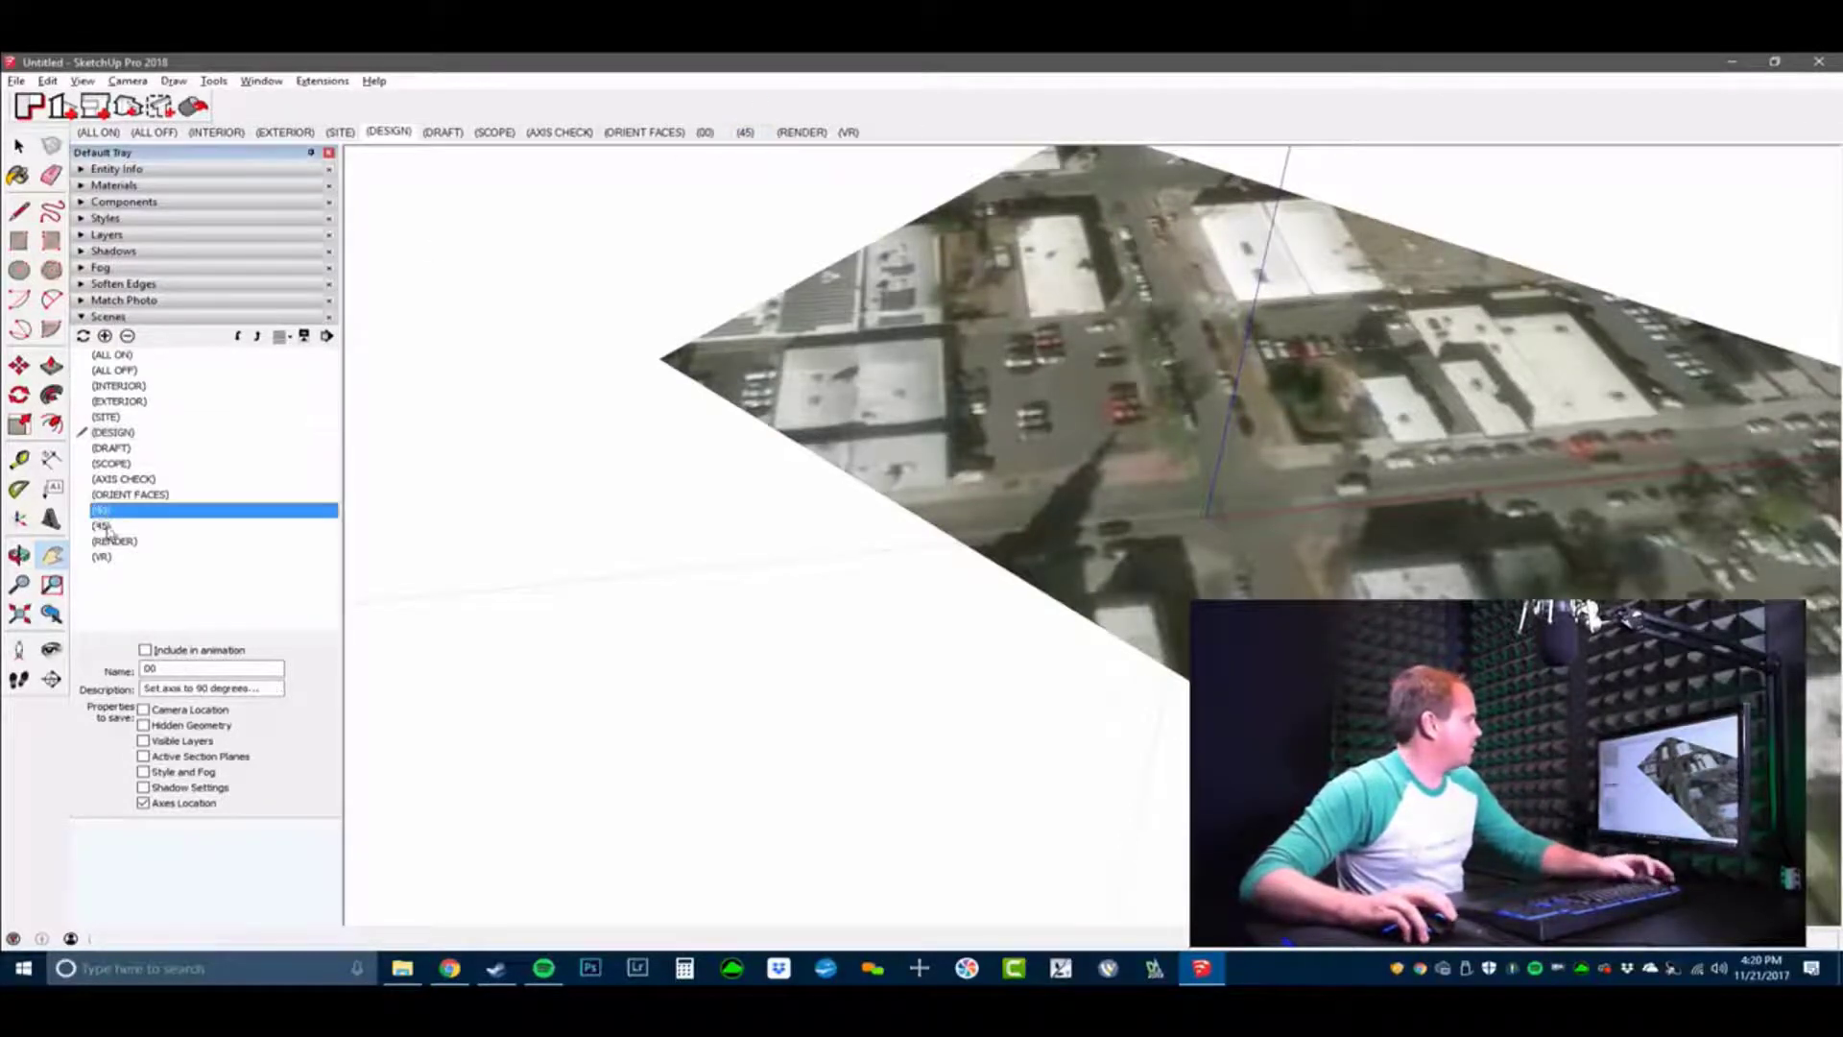
pyautogui.keyDown('shift'); pyautogui.click(102, 526); pyautogui.keyUp('shift')
pyautogui.press('Delete')
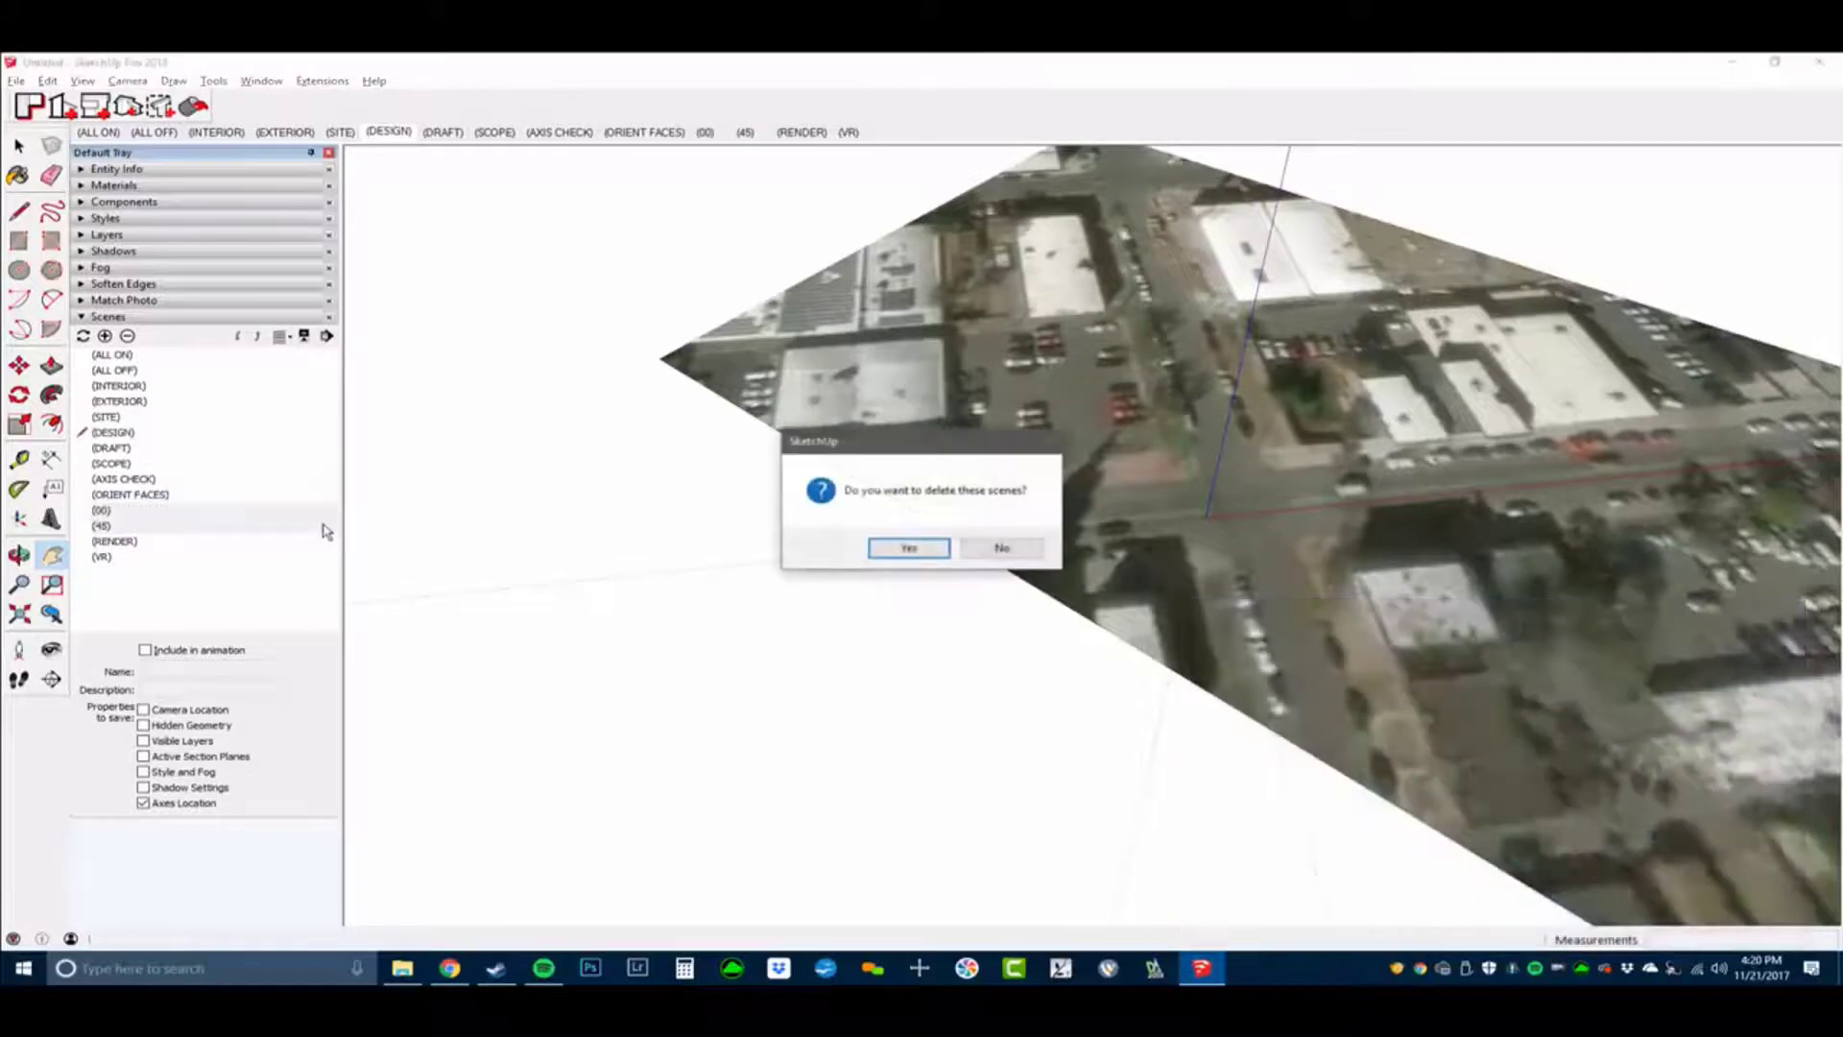
pyautogui.click(908, 547)
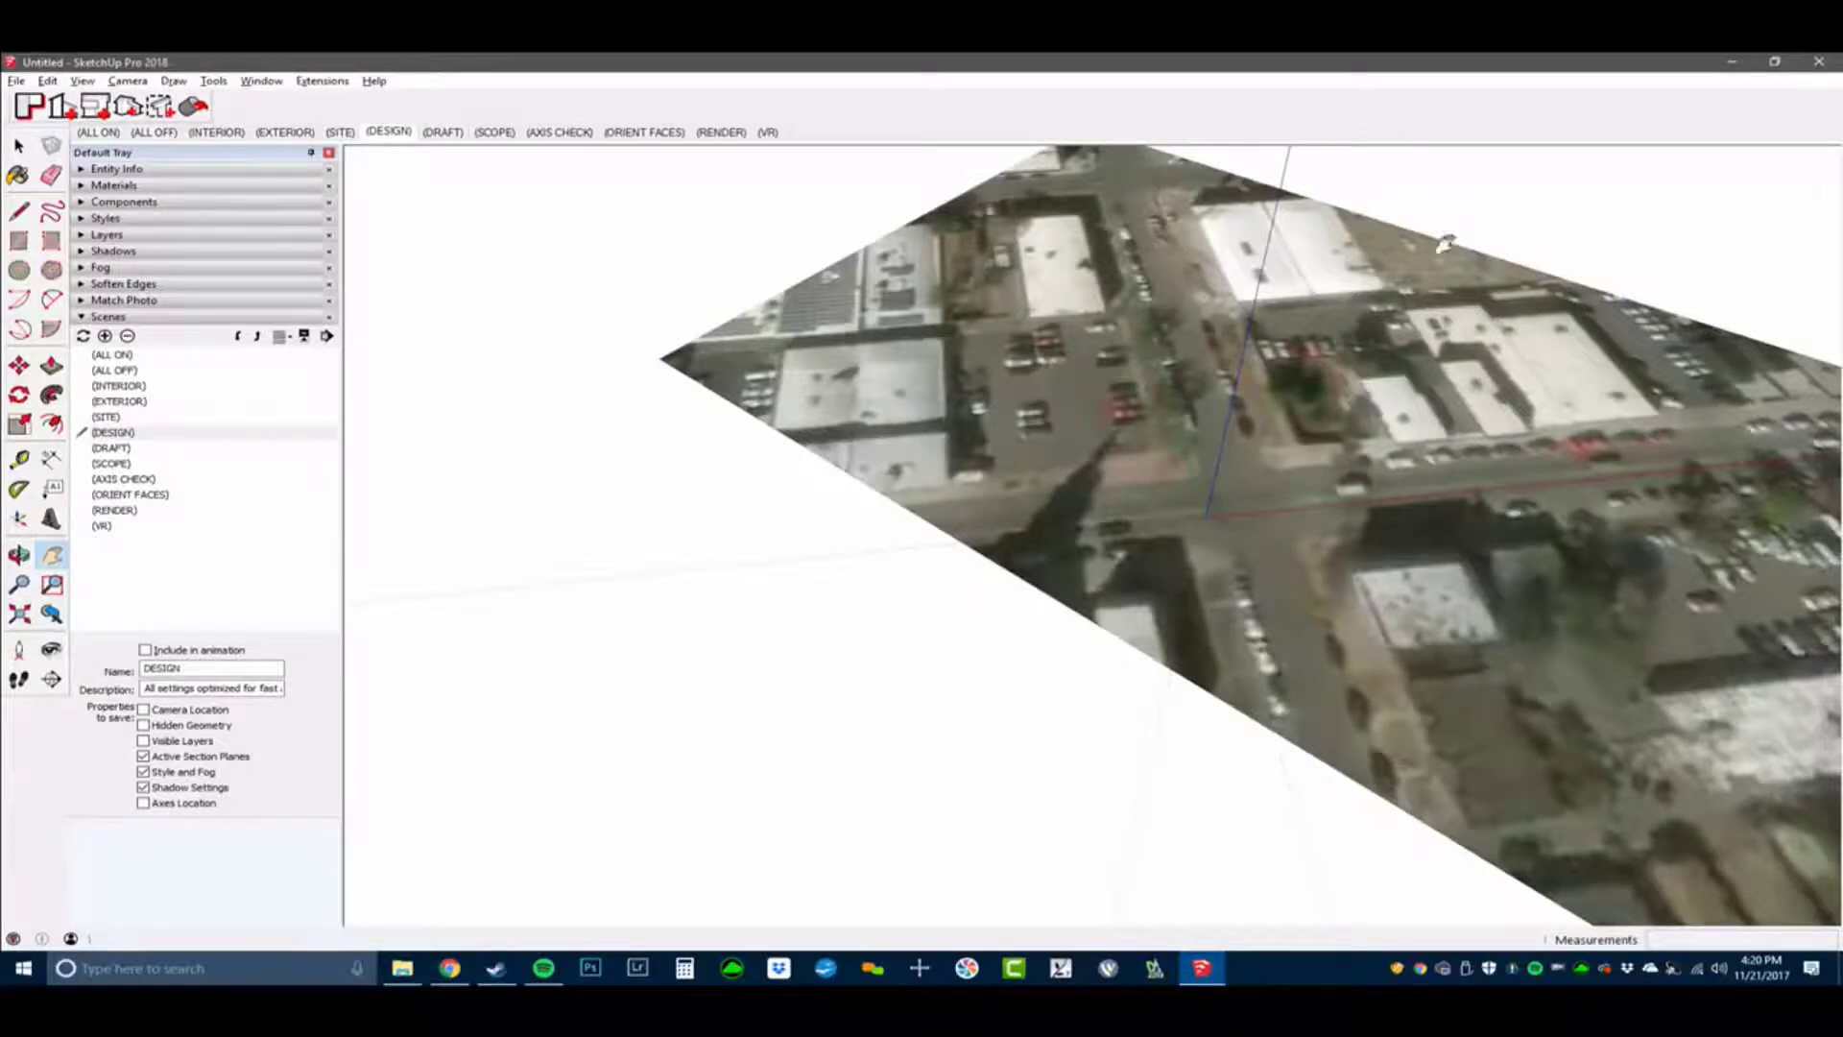
# Reset the drawing axes from the street intersection to their default location and orientation.
pyautogui.keyDown('shift'); pyautogui.moveTo(1546, 355); pyautogui.dragTo(1472, 413, button='middle'); pyautogui.keyUp('shift')
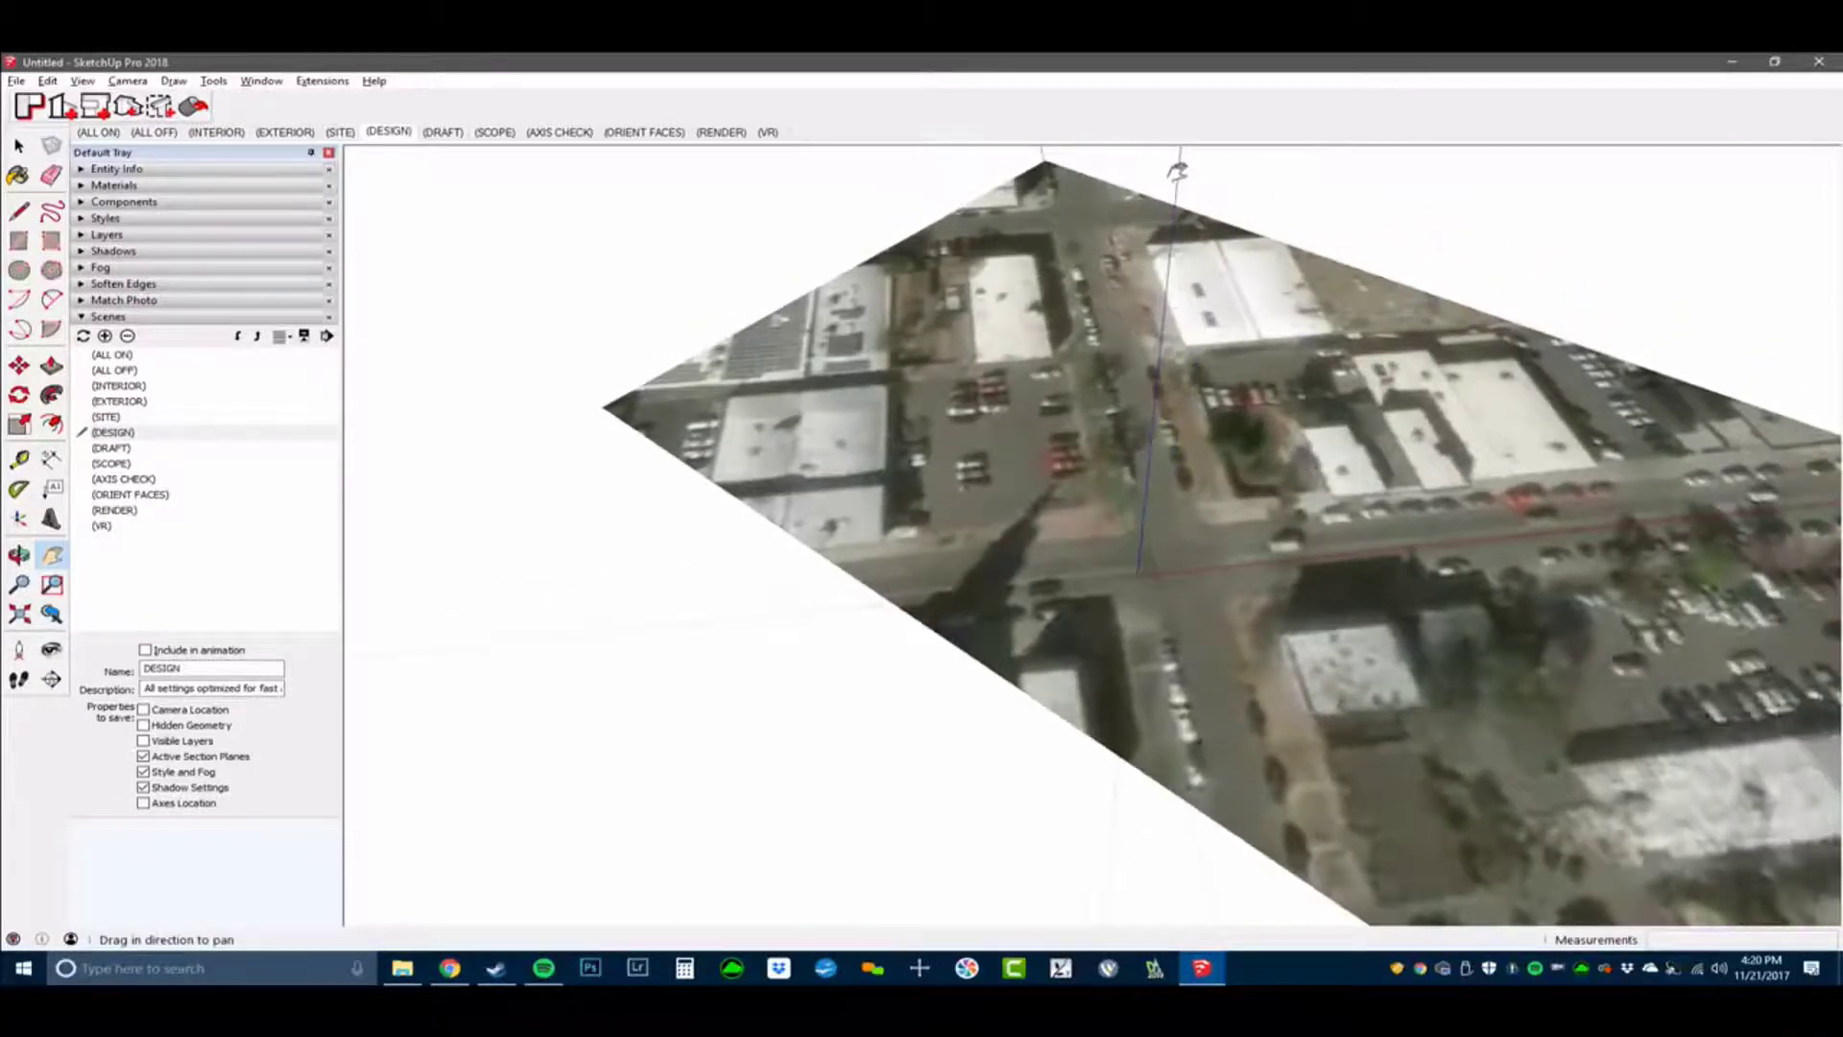
pyautogui.press('l')
pyautogui.press('space')
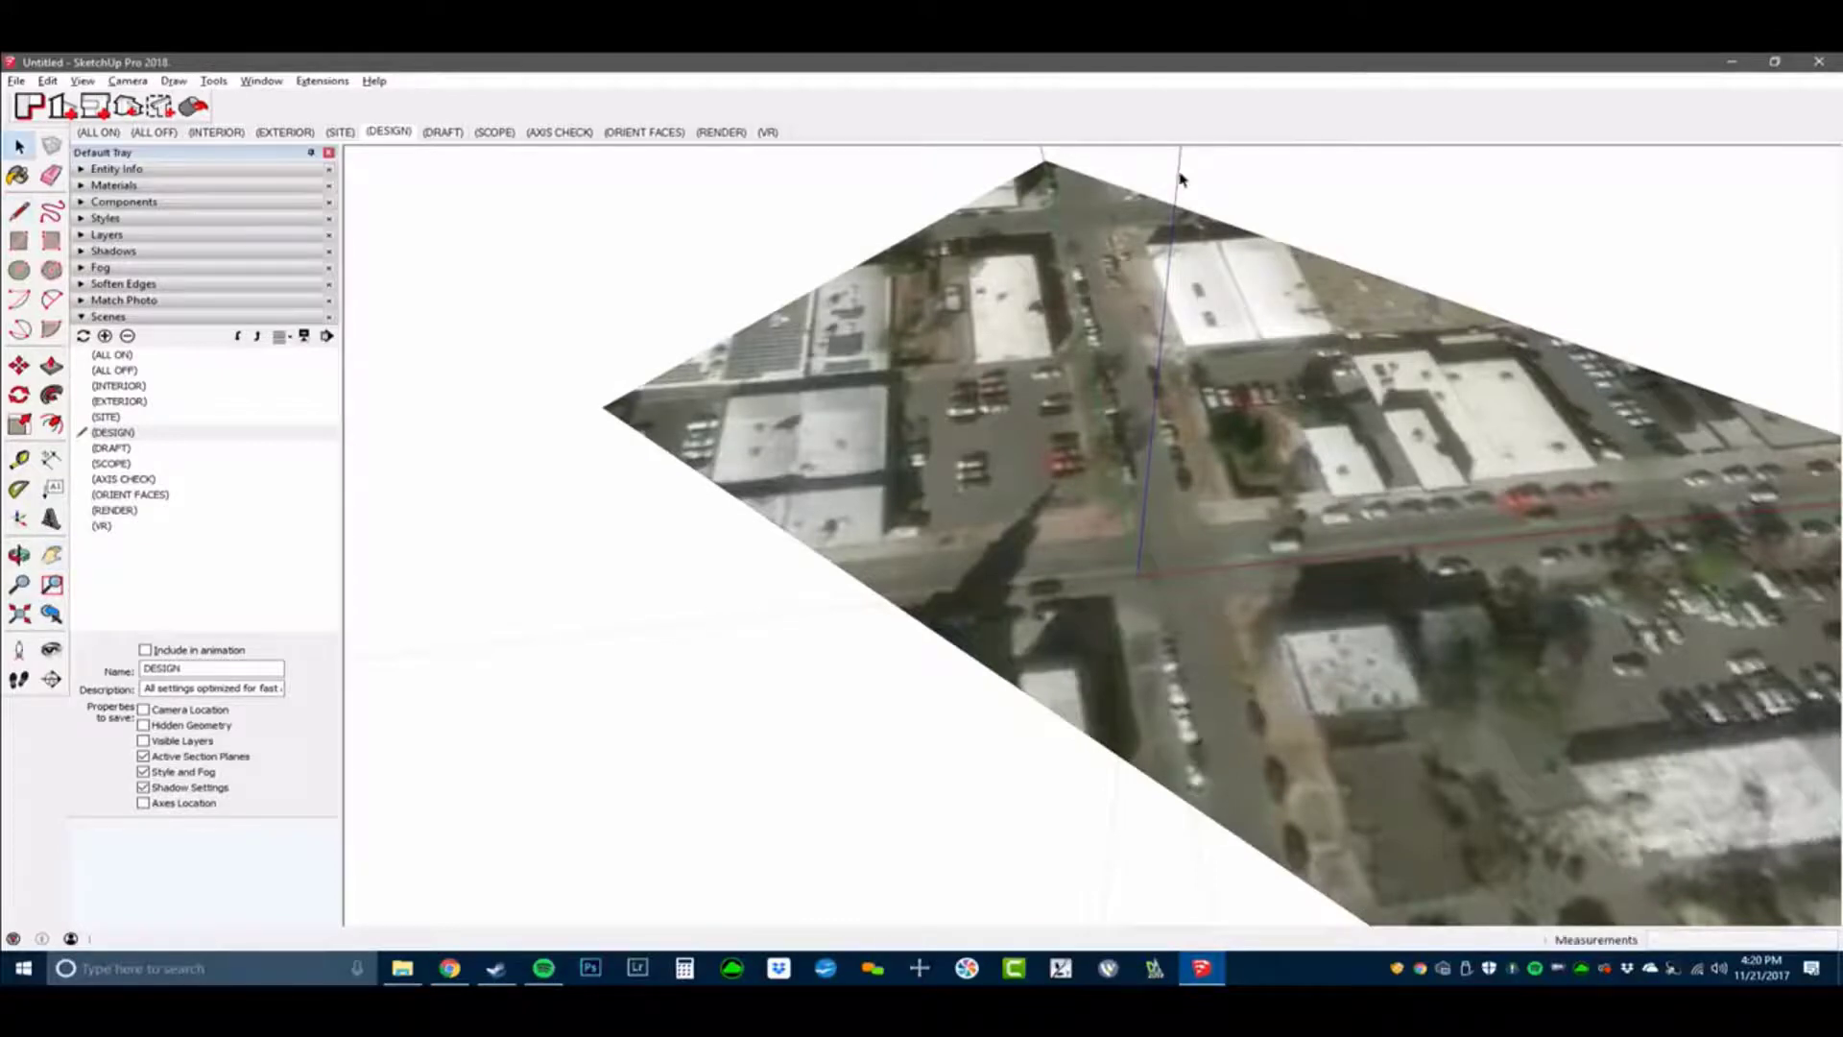
pyautogui.rightClick(1181, 170)
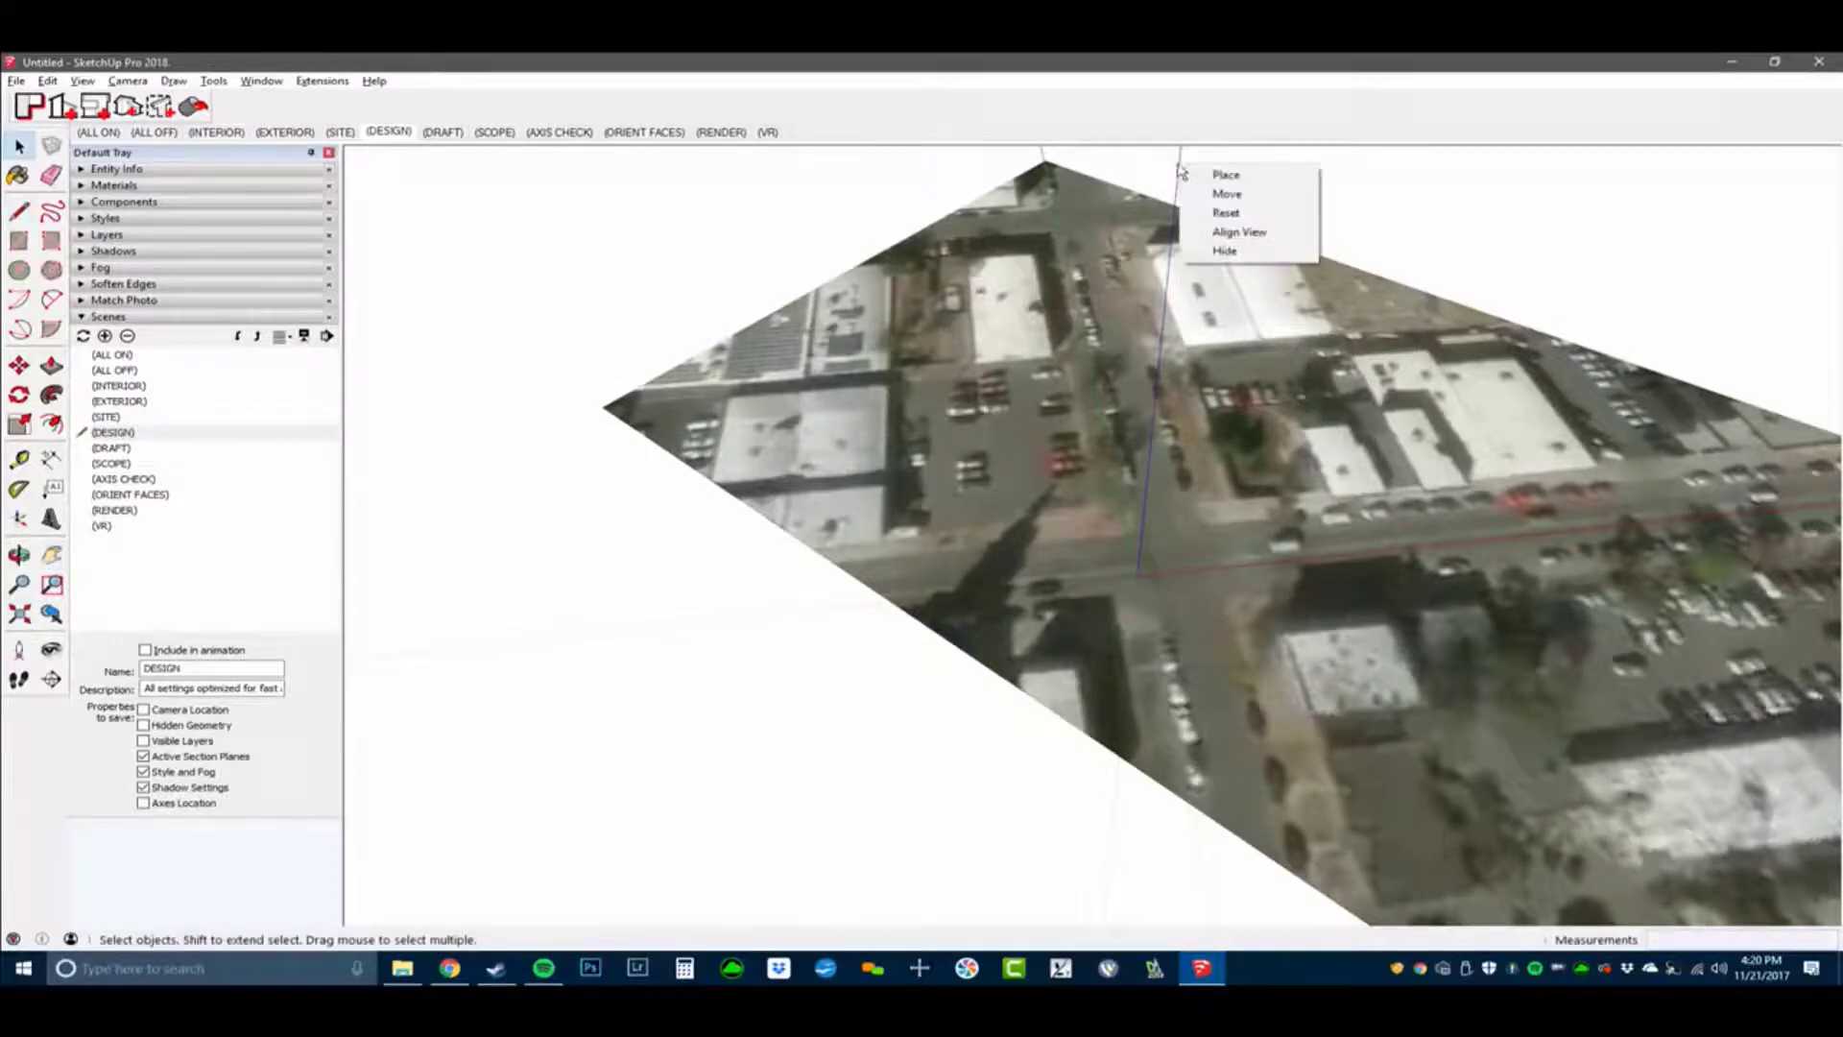
pyautogui.click(1238, 213)
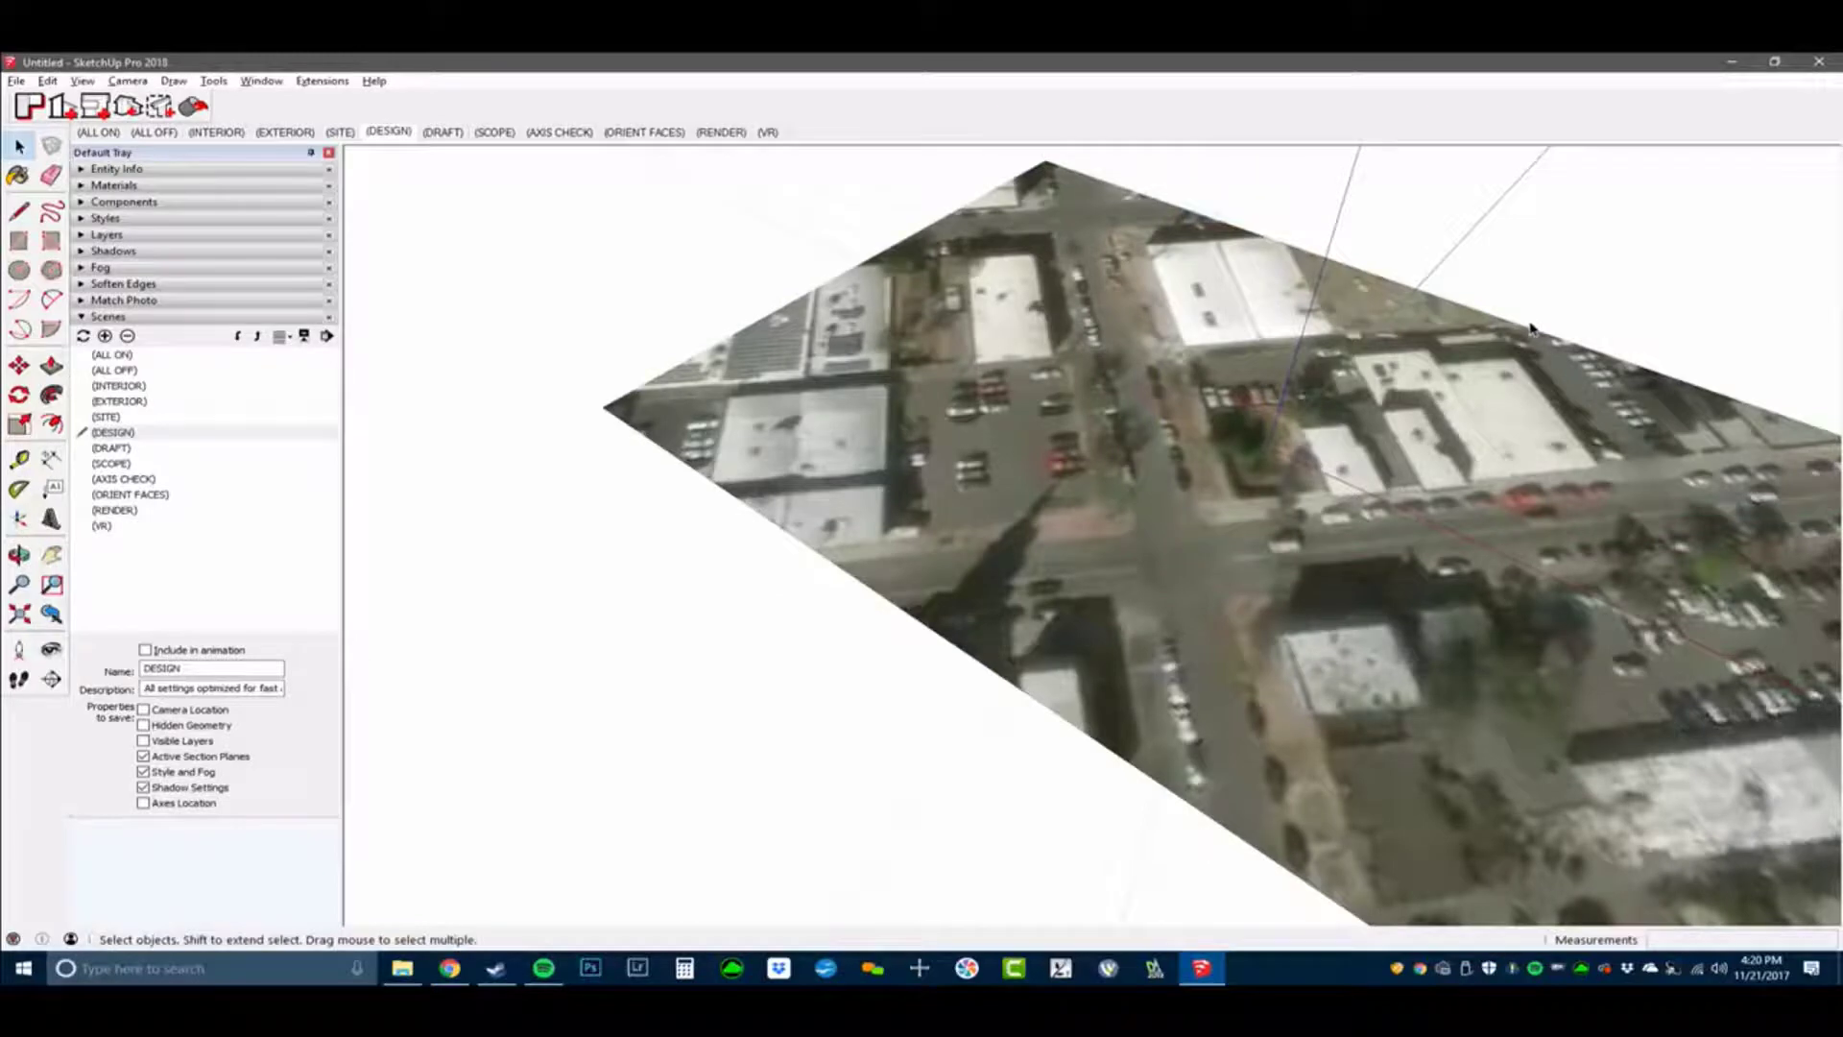
# Add a new scene and move it to the end of the scene list, after VR.
pyautogui.scroll(1, 1307, 437)
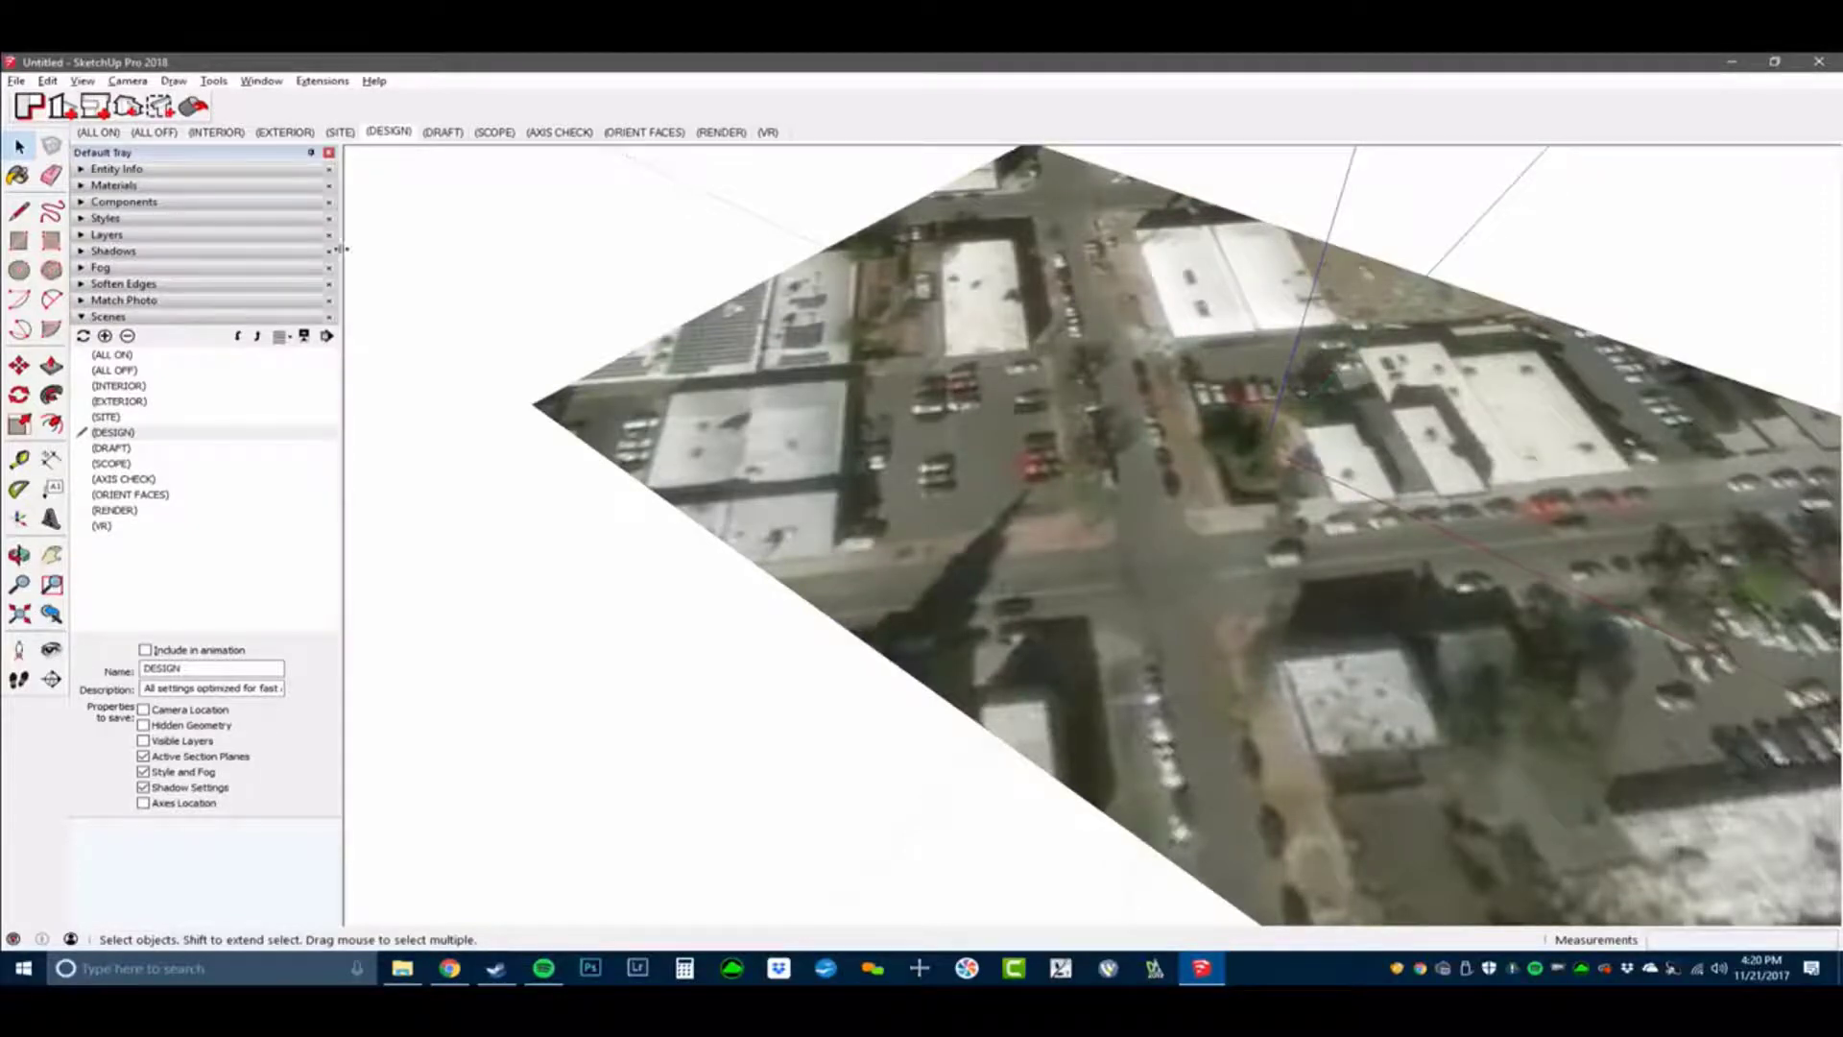
pyautogui.click(106, 336)
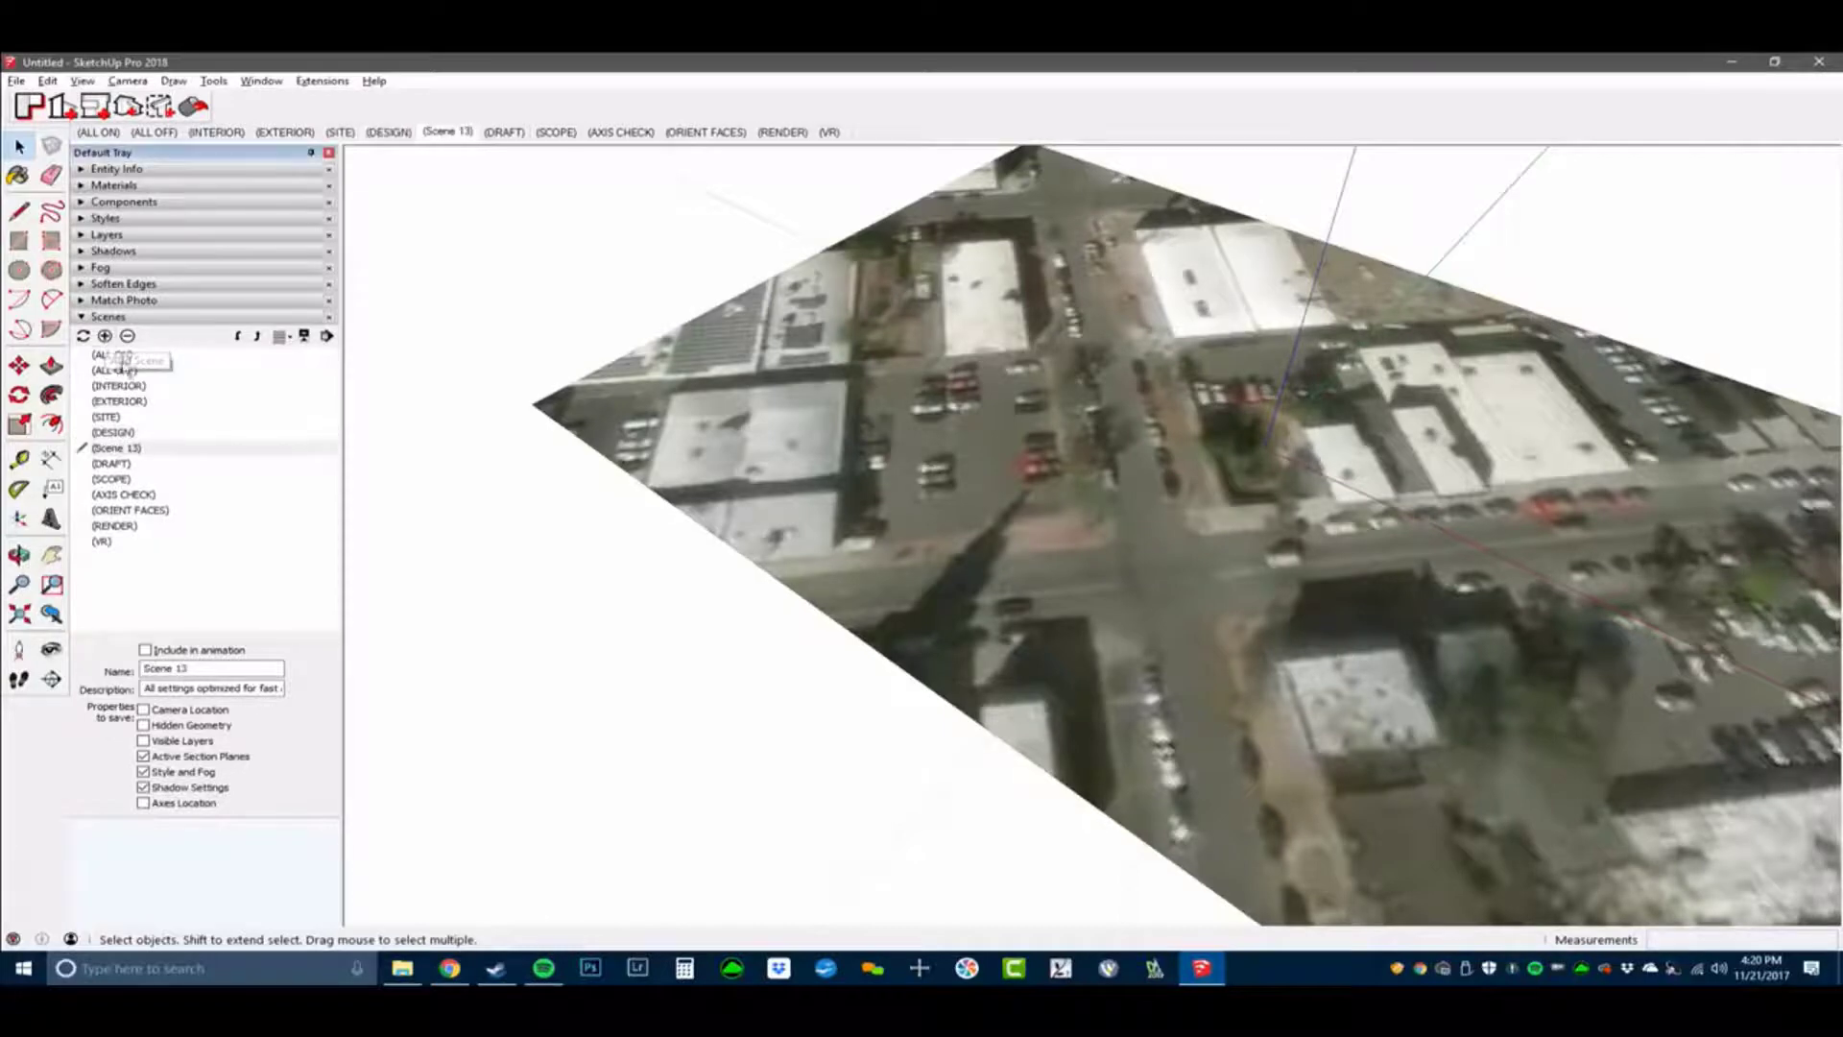
pyautogui.click(239, 337)
pyautogui.click(240, 336)
pyautogui.click(239, 337)
pyautogui.click(240, 337)
pyautogui.click(239, 337)
pyautogui.click(239, 337)
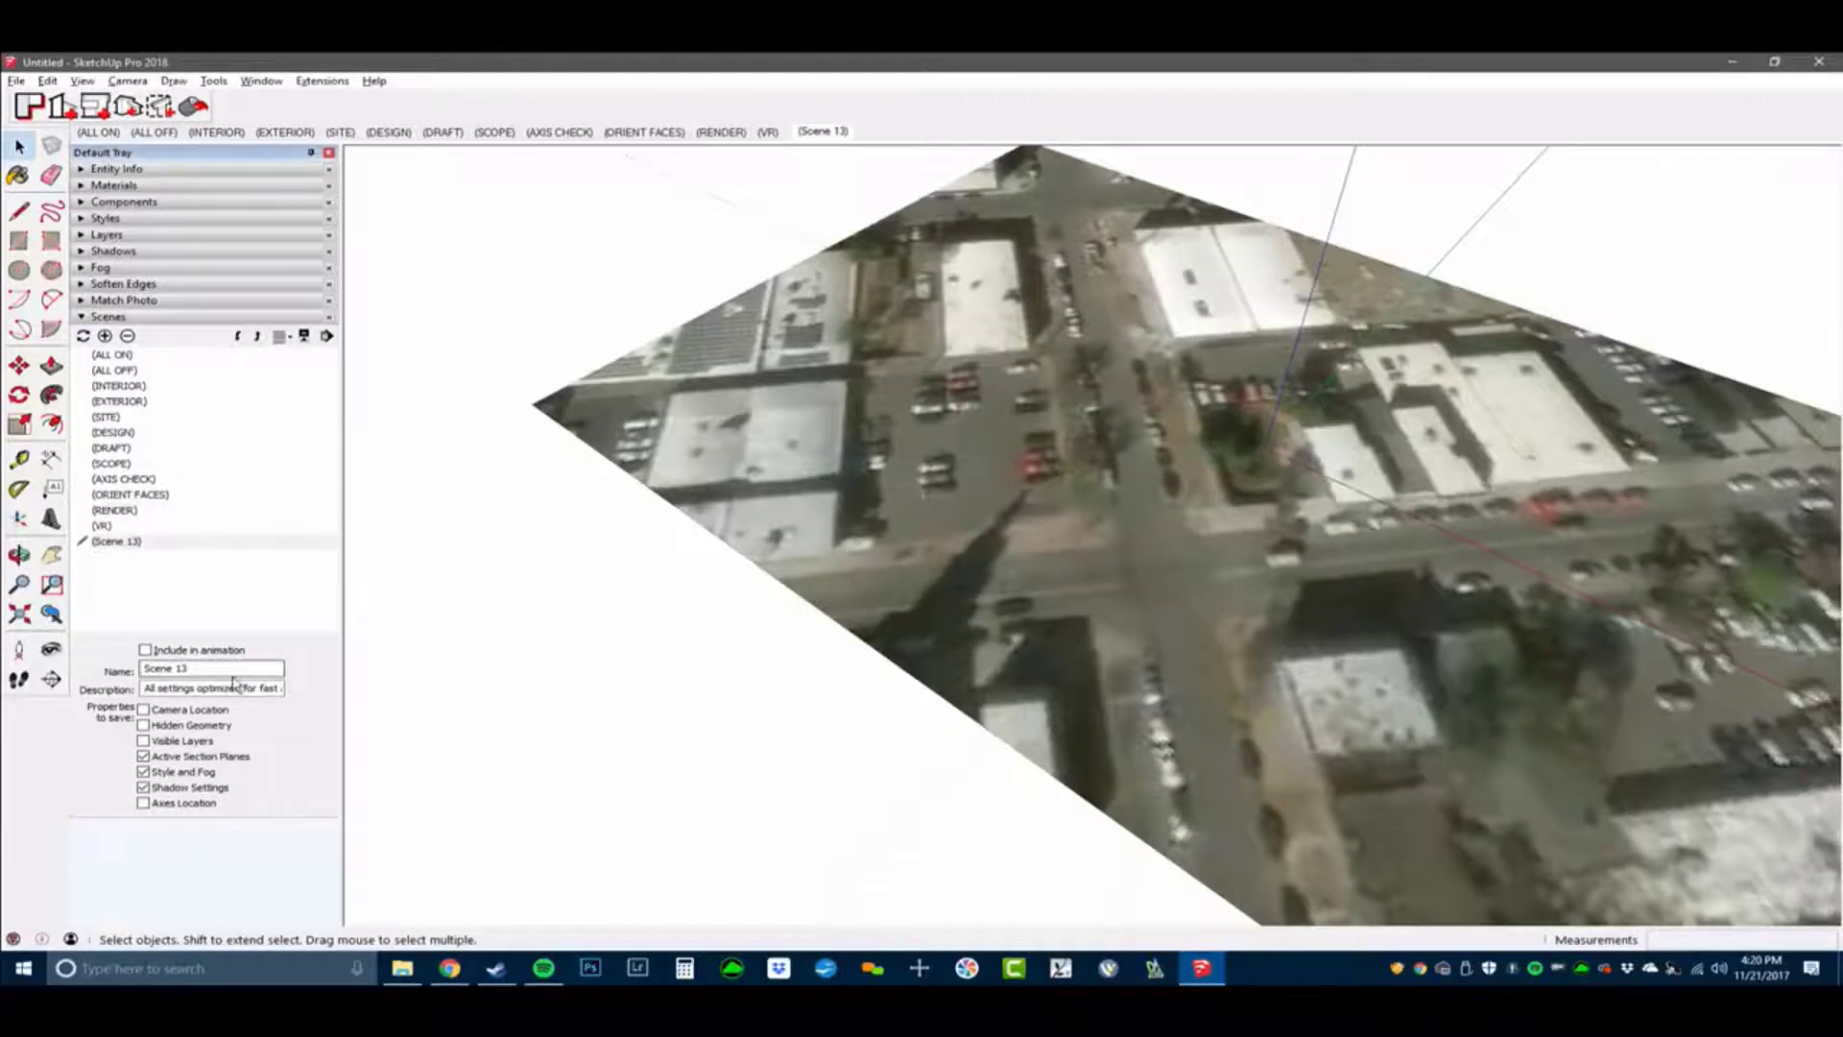
# Name the new scene 45 and set it to save only the axes location.
pyautogui.moveTo(228, 665); pyautogui.dragTo(89, 659)
pyautogui.write('45')
pyautogui.press('Return')
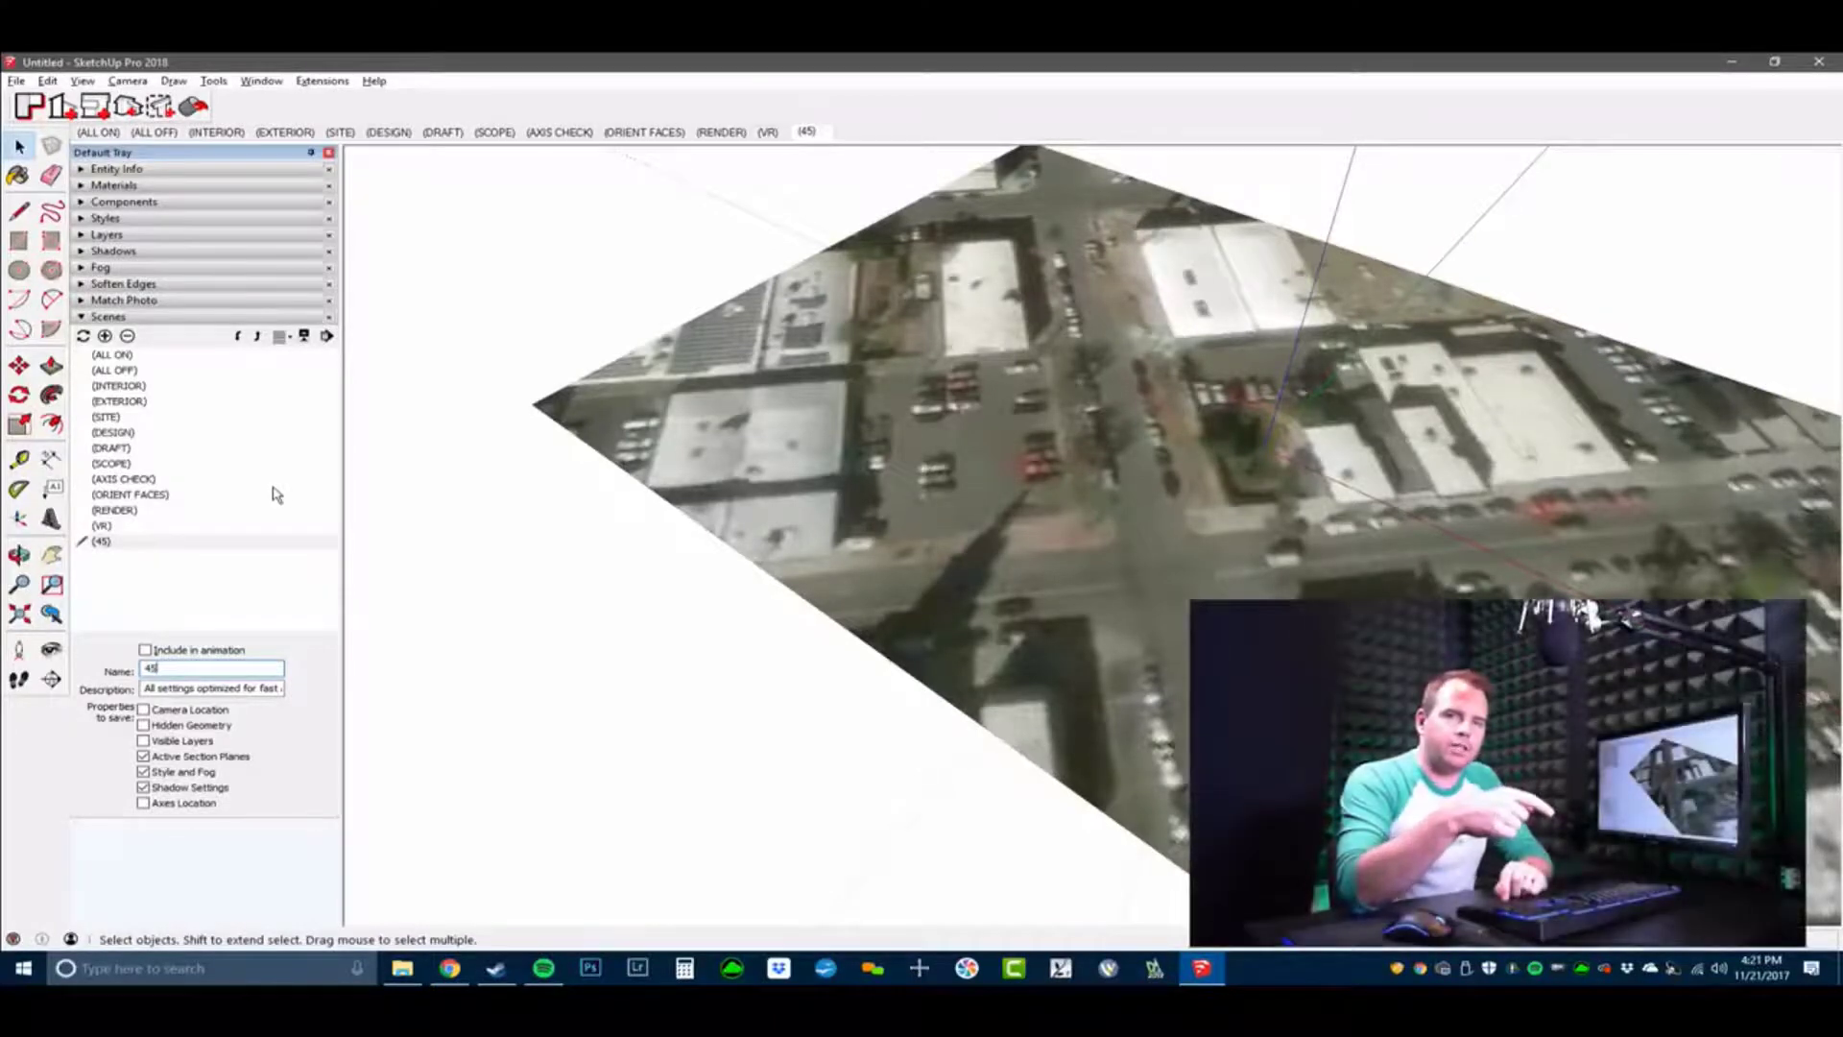
pyautogui.click(185, 756)
pyautogui.click(182, 771)
pyautogui.click(191, 804)
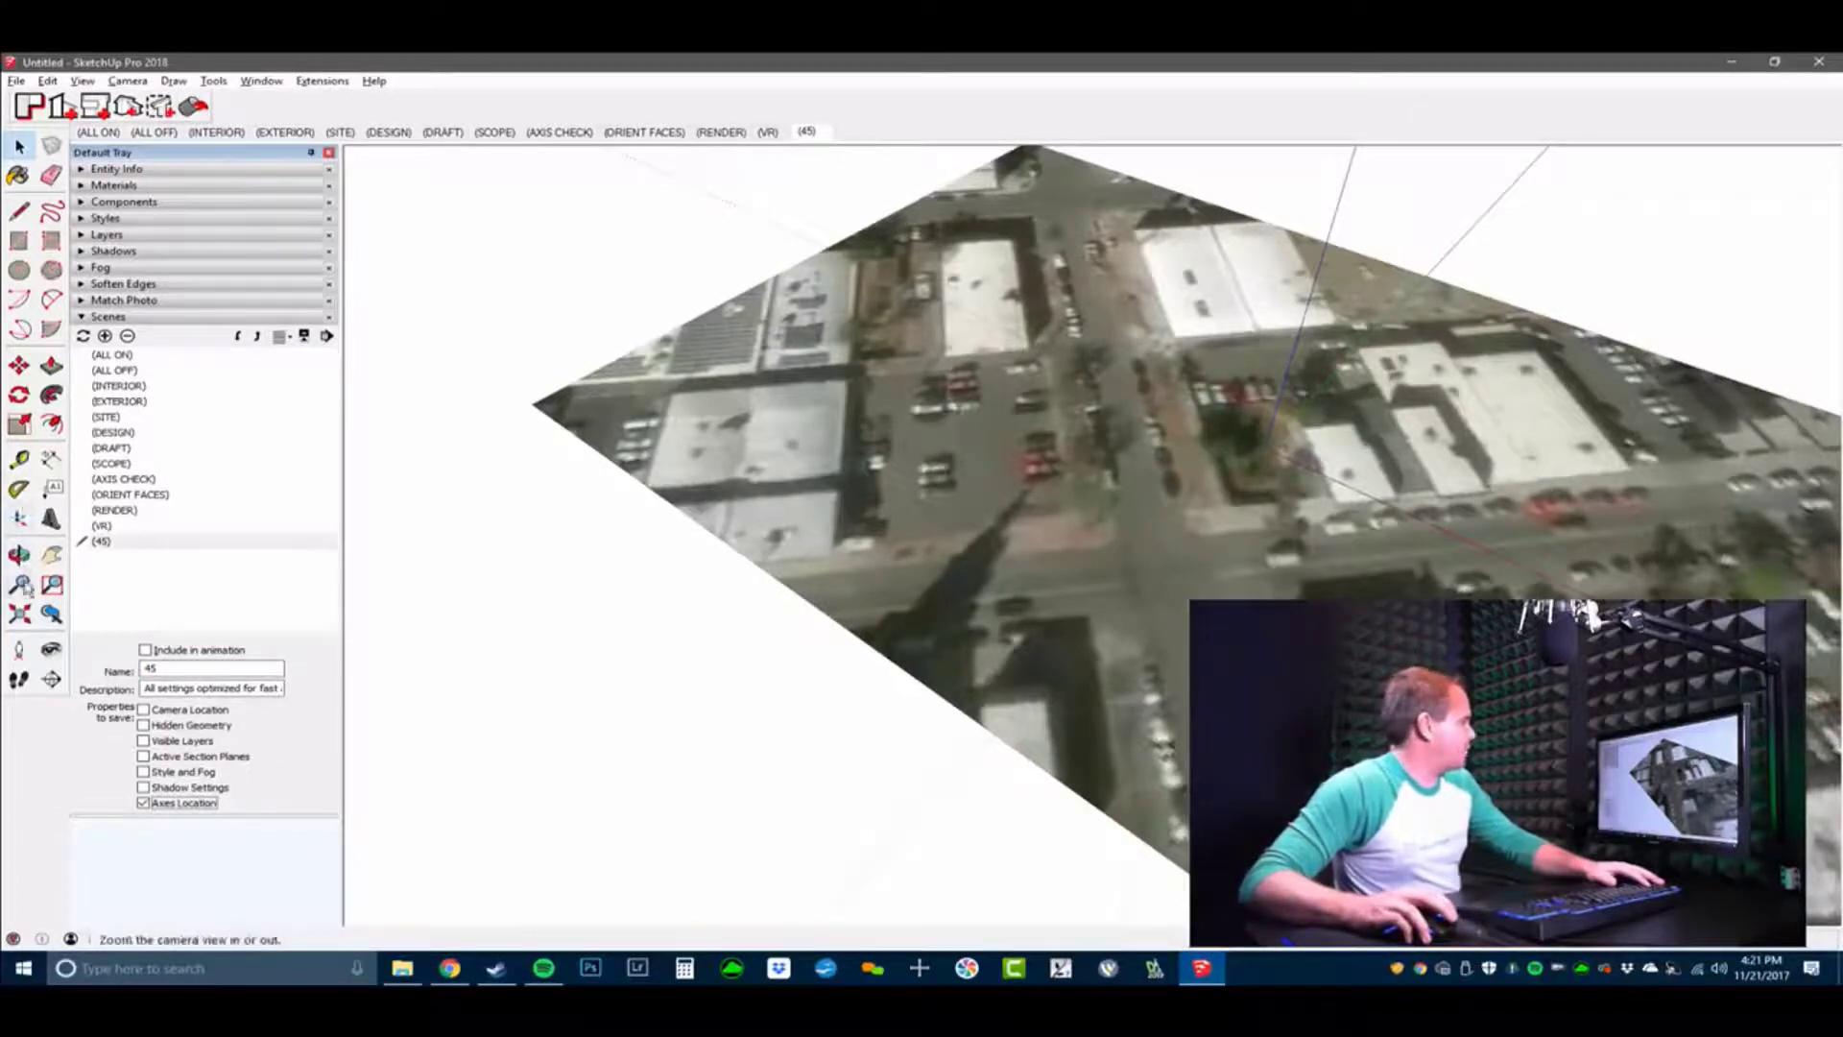
# Place the axes origin in the empty space outside the aerial image, setting new red and green directions.
pyautogui.click(21, 519)
pyautogui.click(535, 601)
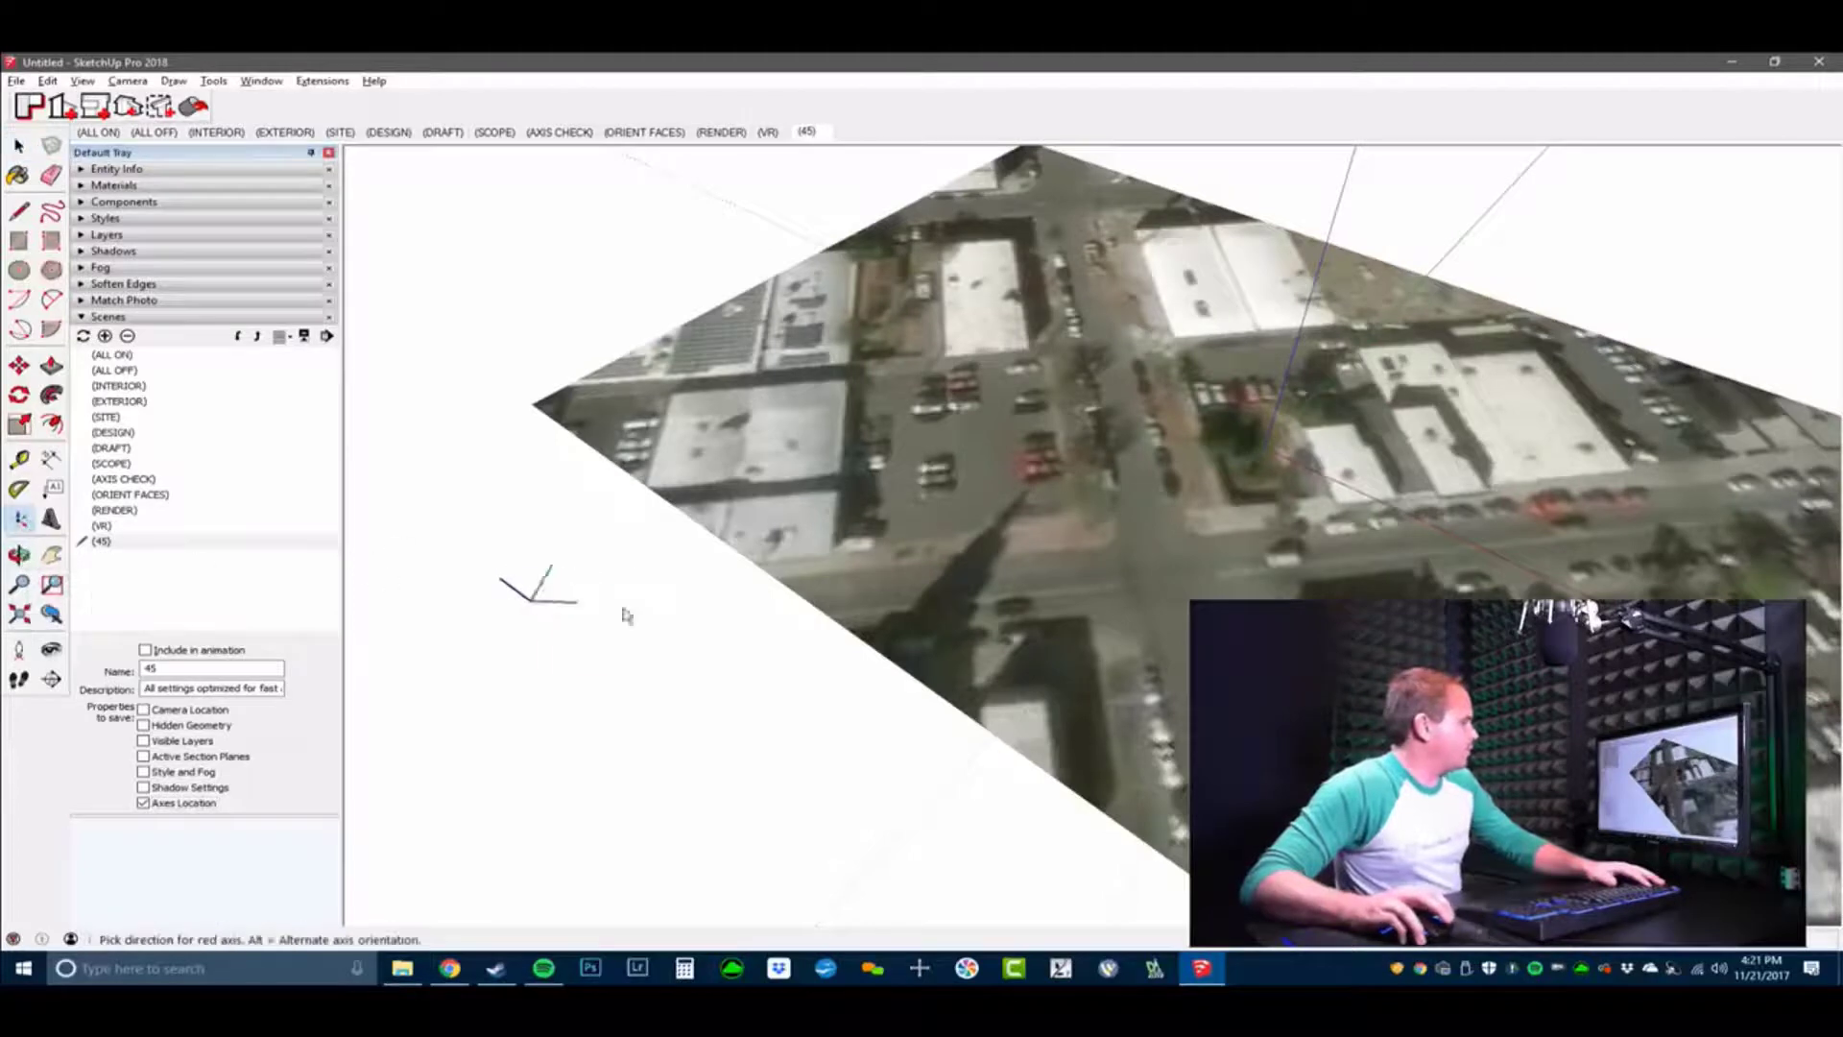
pyautogui.click(625, 610)
pyautogui.click(533, 406)
pyautogui.moveTo(923, 814); pyautogui.dragTo(884, 227, button='middle')
# Recall the 45 scene to restore its saved axes location and check the axes from several angles.
pyautogui.click(811, 131)
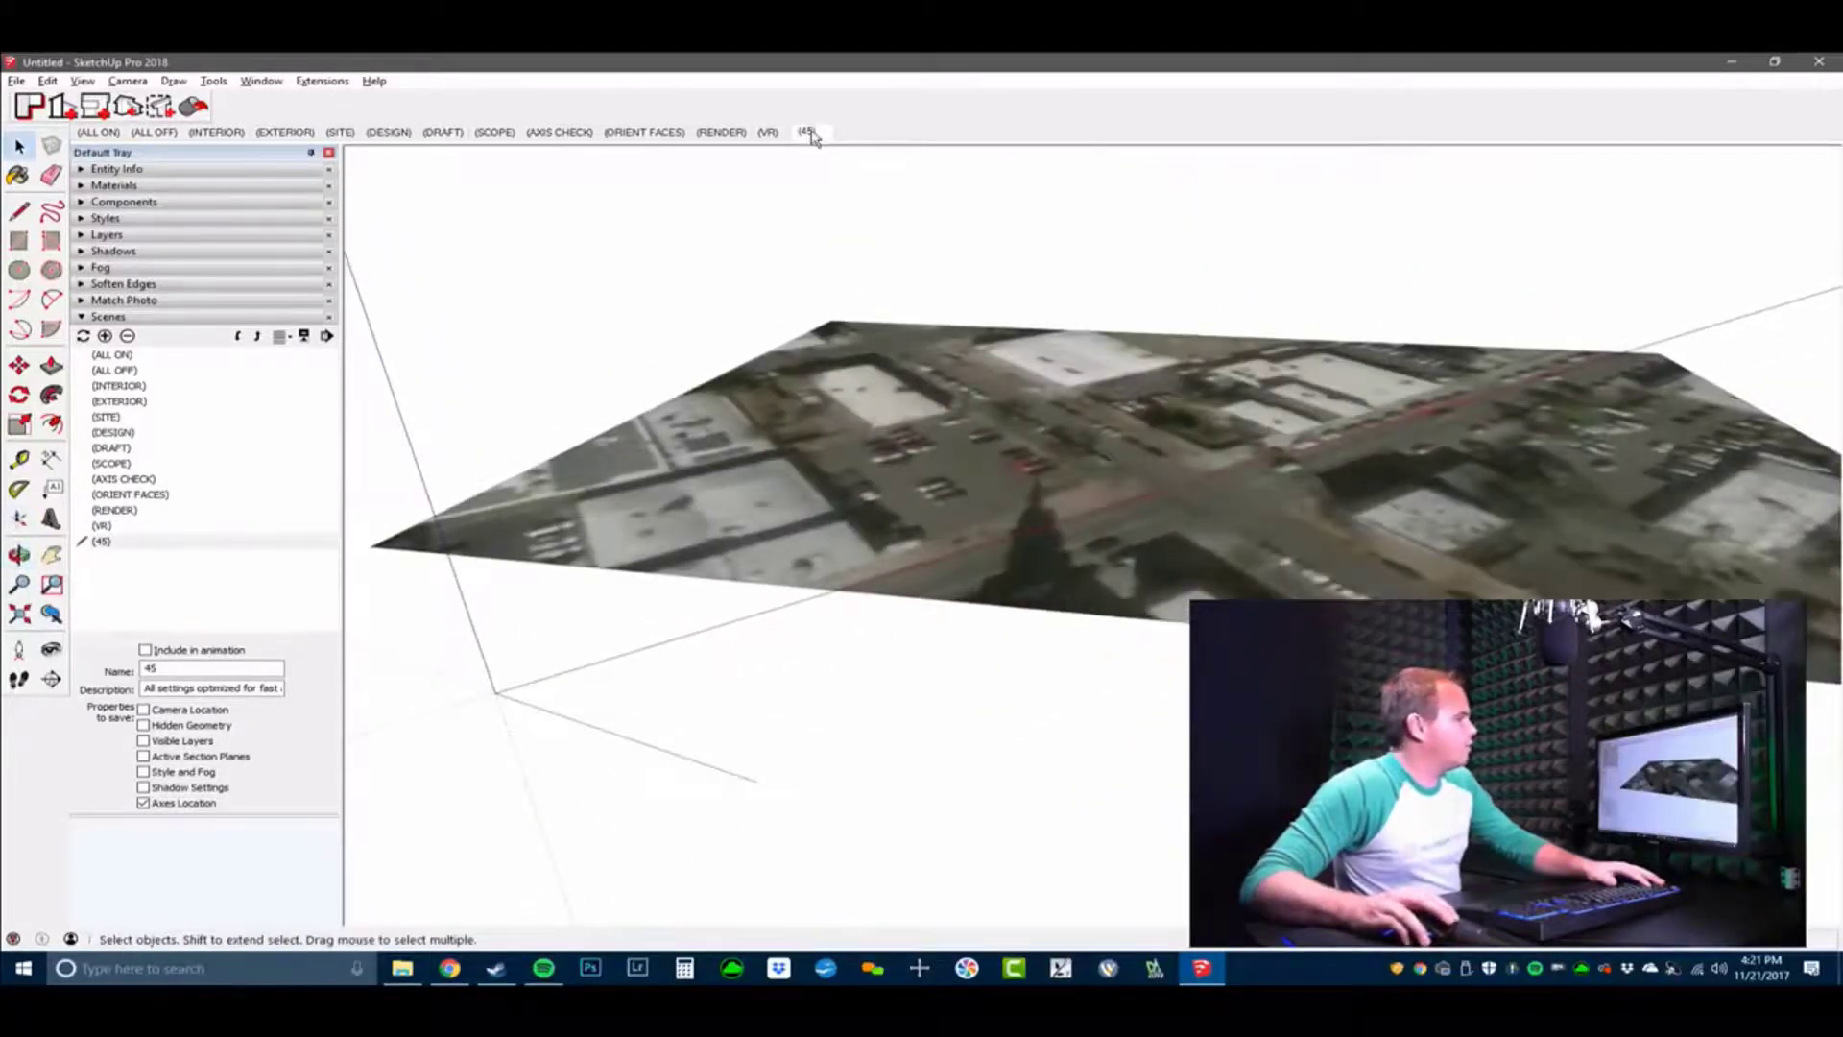
pyautogui.moveTo(1296, 510); pyautogui.dragTo(1141, 276, button='middle')
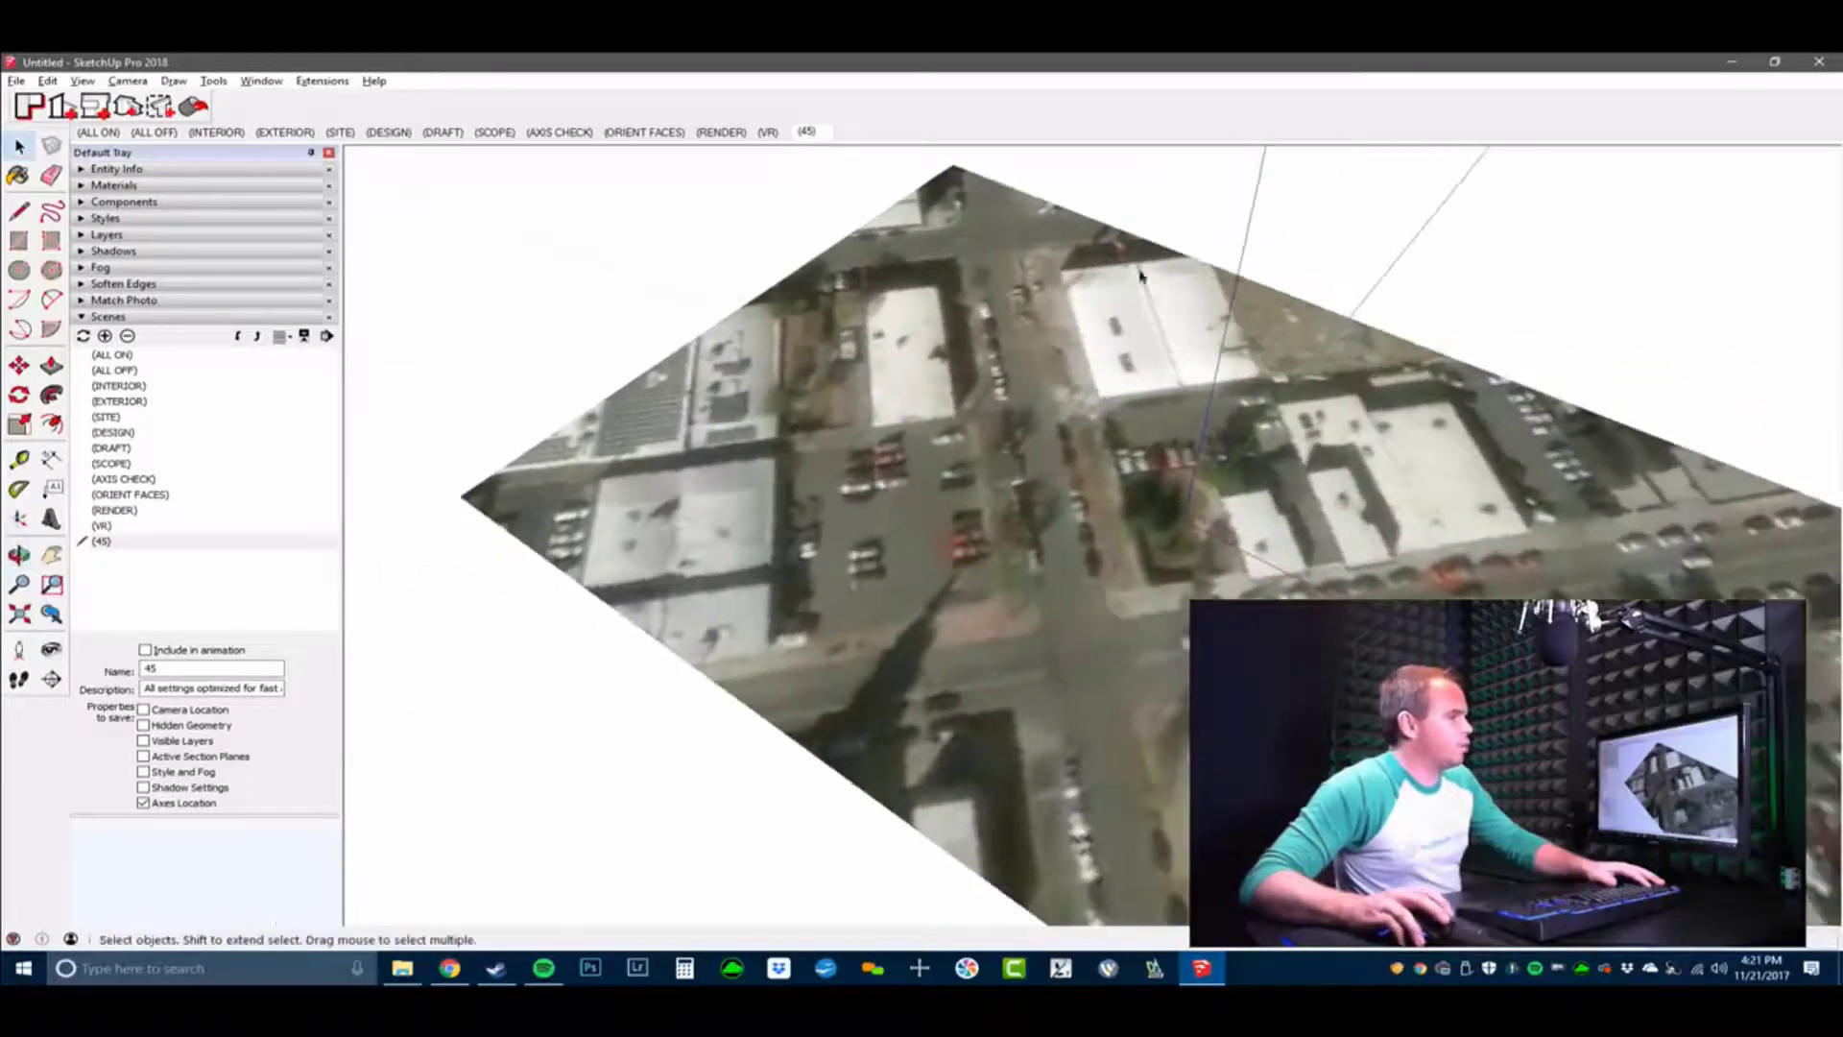
pyautogui.moveTo(1247, 524); pyautogui.dragTo(1104, 456, button='middle')
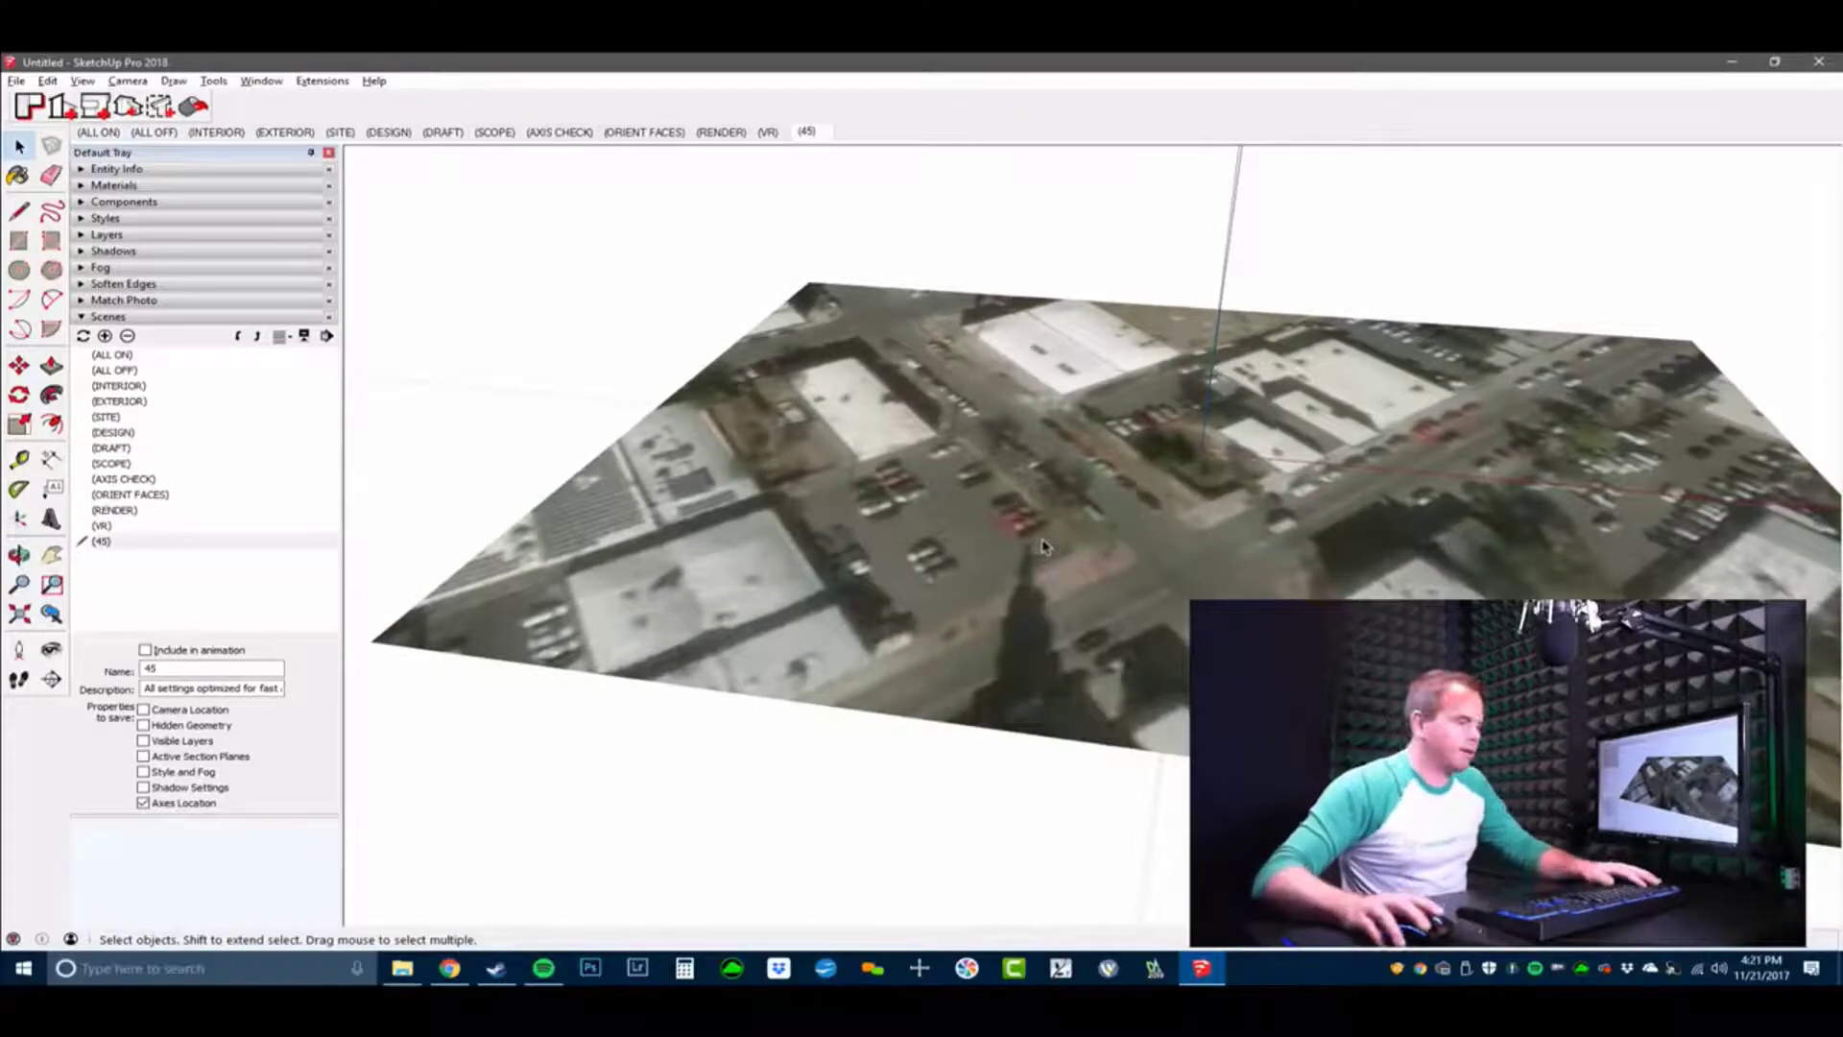
pyautogui.moveTo(605, 736); pyautogui.dragTo(552, 644, button='middle')
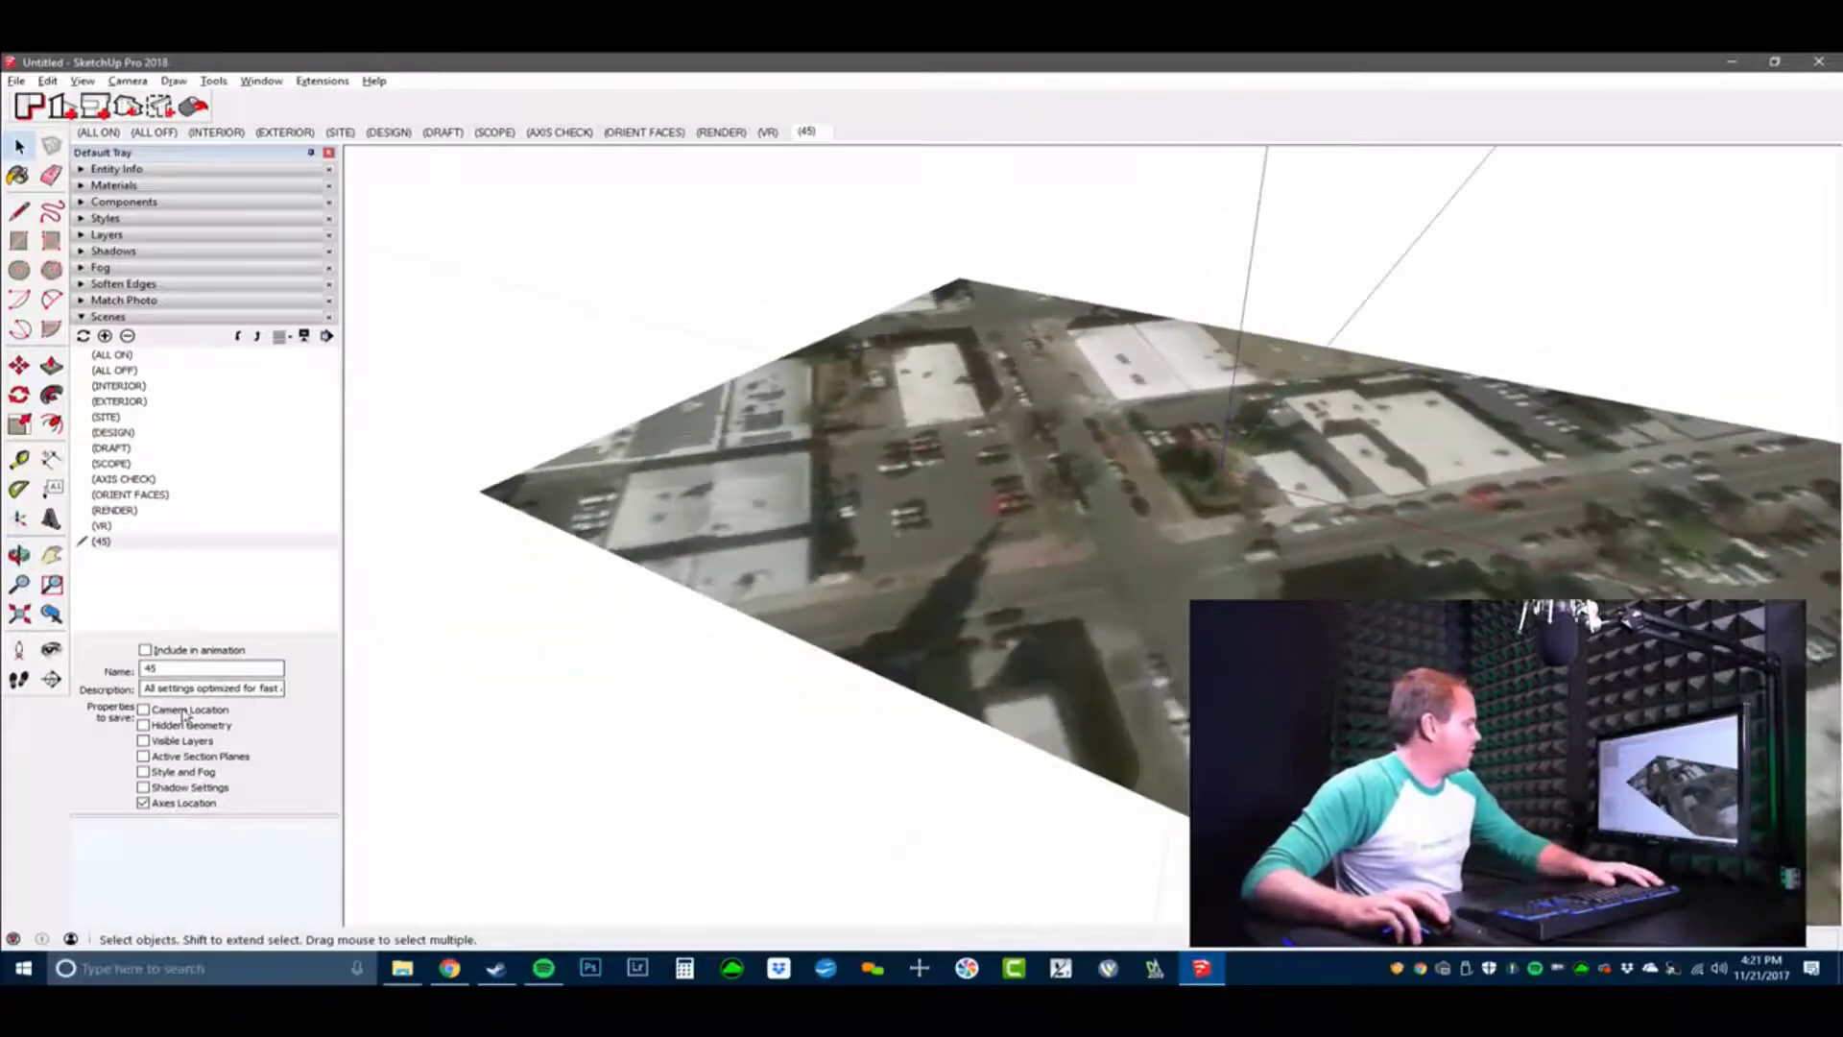
# Make the 45 scene also save its camera location, and place the axes outside the aerial image with new red and green directions.
pyautogui.click(182, 711)
pyautogui.moveTo(679, 769); pyautogui.dragTo(370, 634, button='middle')
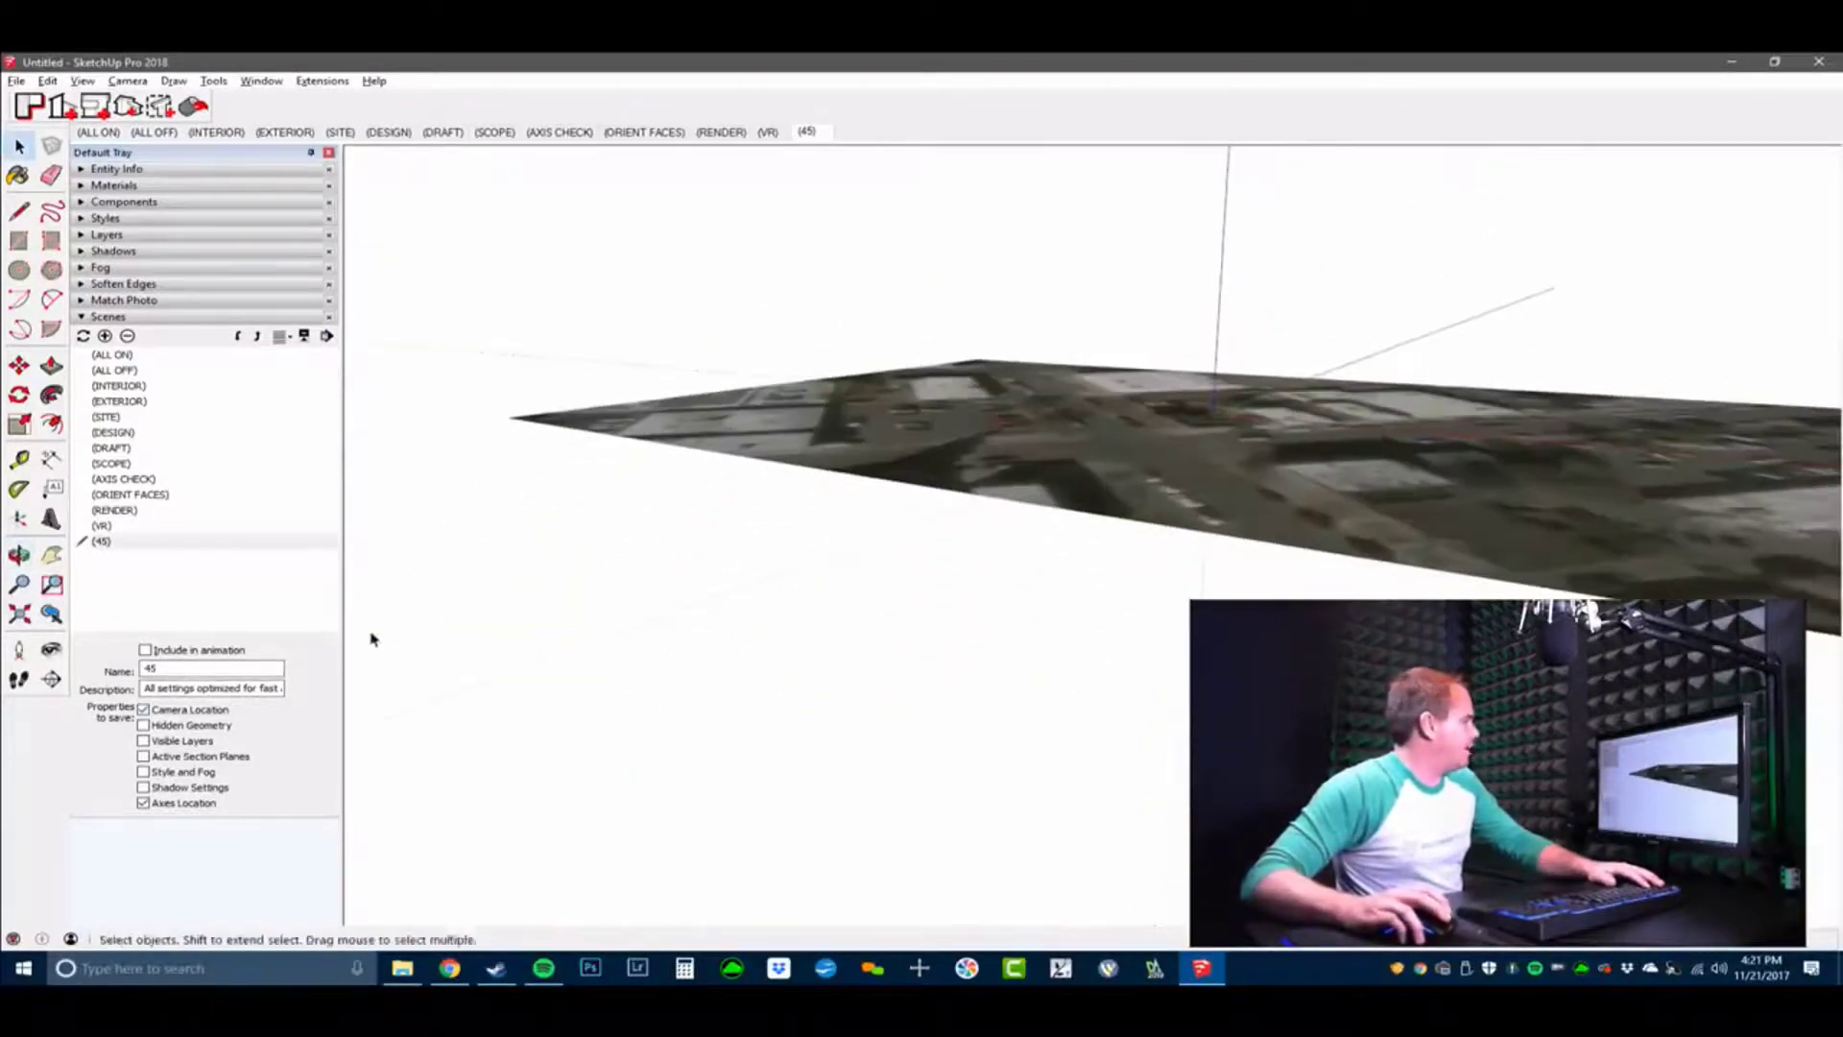
pyautogui.click(19, 520)
pyautogui.click(493, 517)
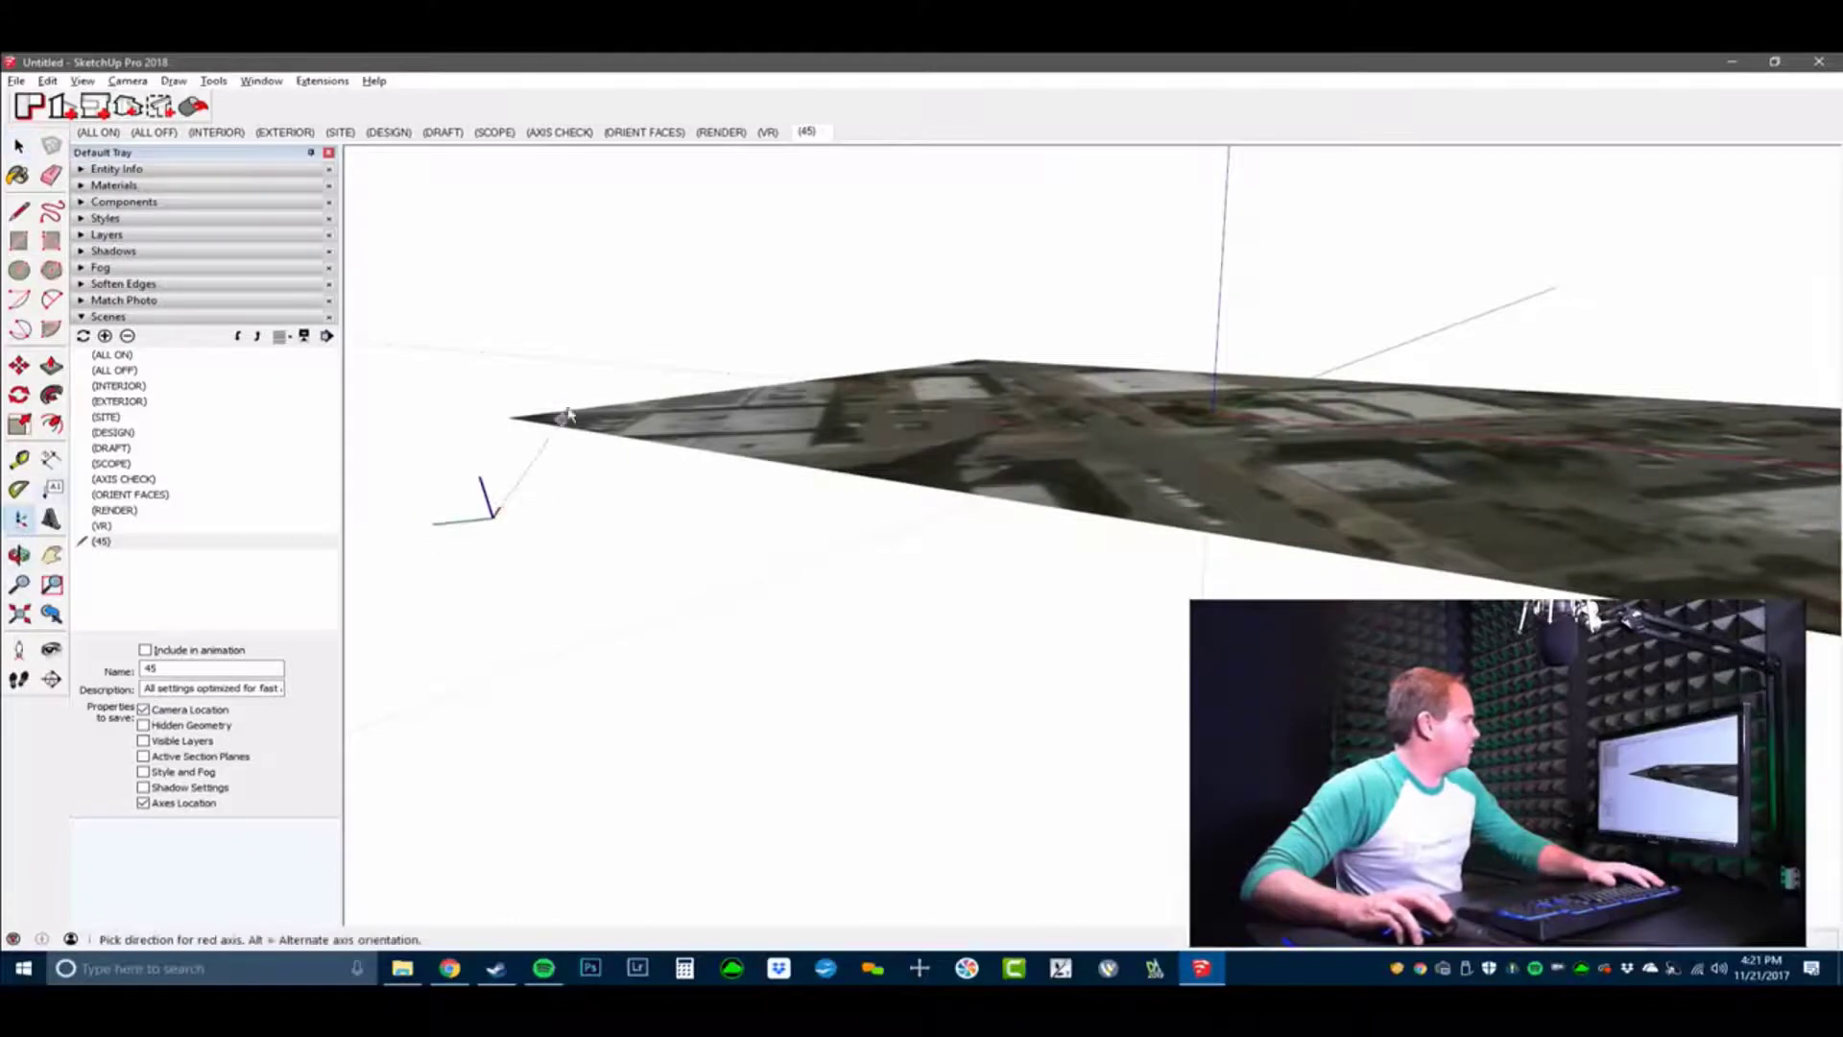
pyautogui.click(576, 395)
pyautogui.click(417, 372)
pyautogui.moveTo(653, 662); pyautogui.dragTo(960, 252, button='middle')
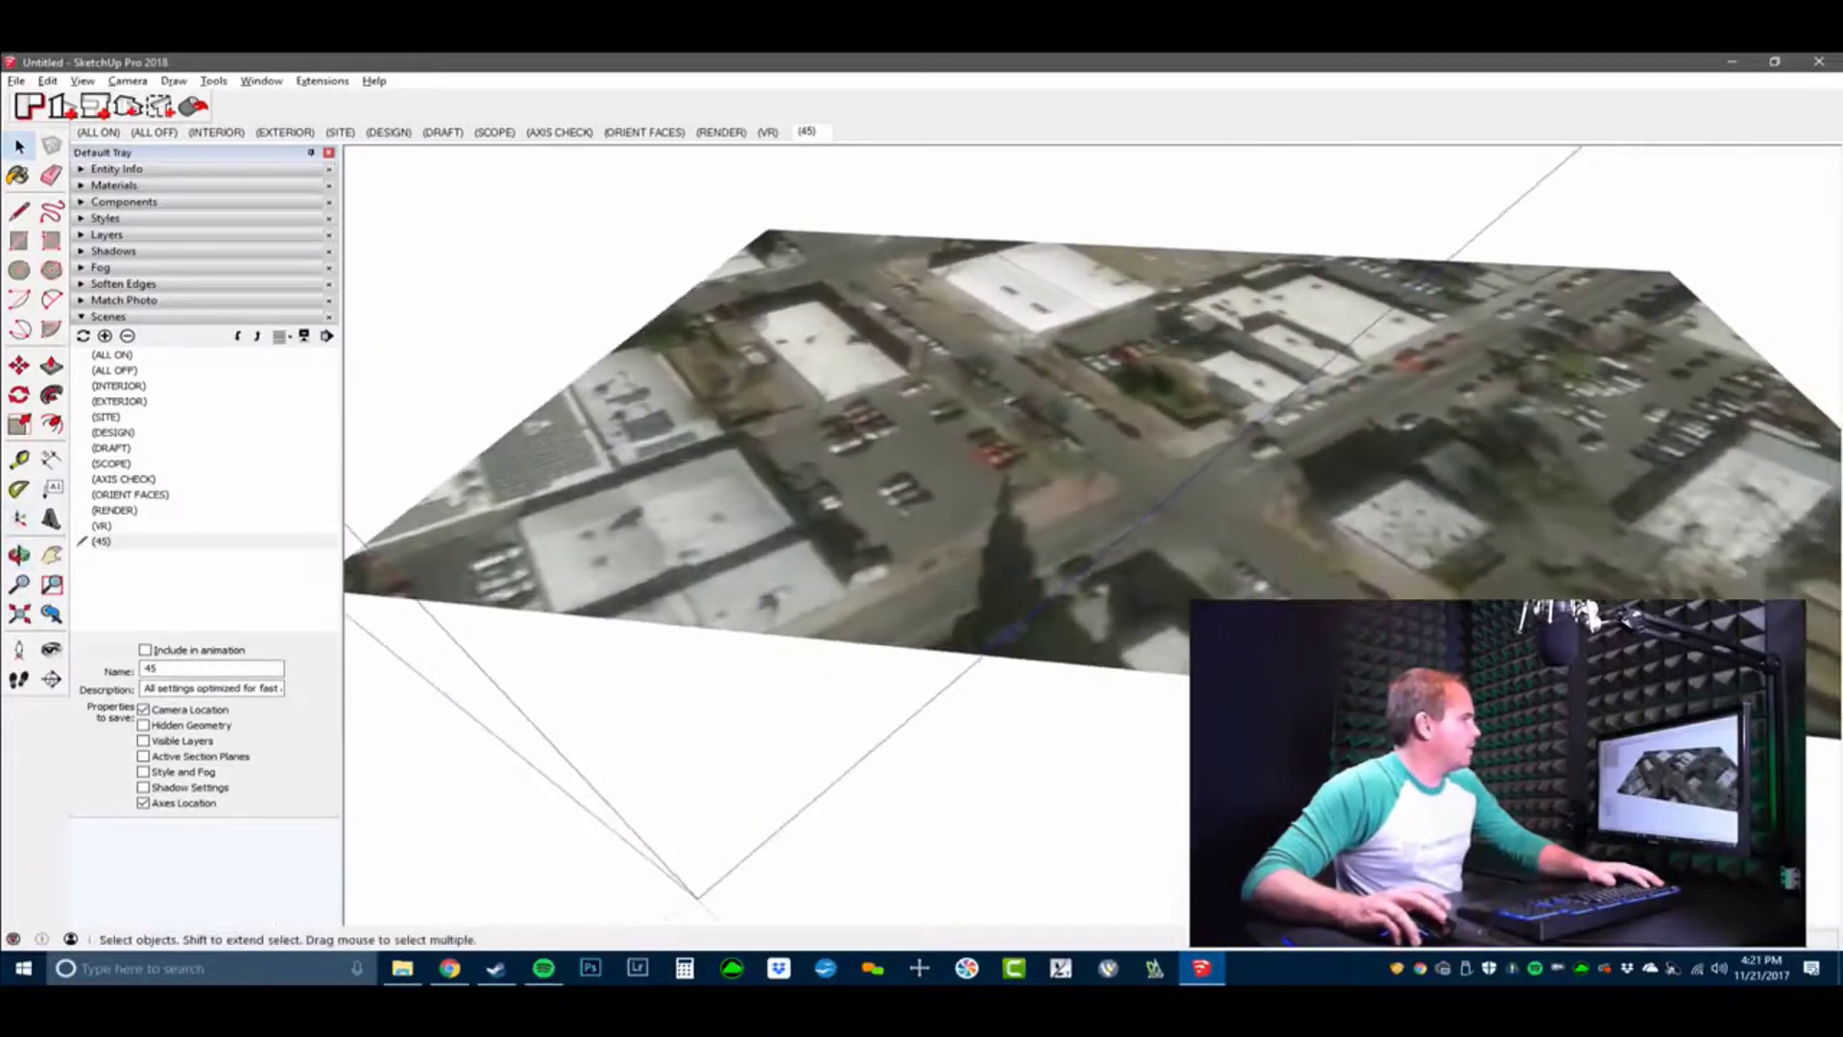
# Recall the 45 scene to restore its view and axes, and exclude the camera location from its saved properties.
pyautogui.click(809, 134)
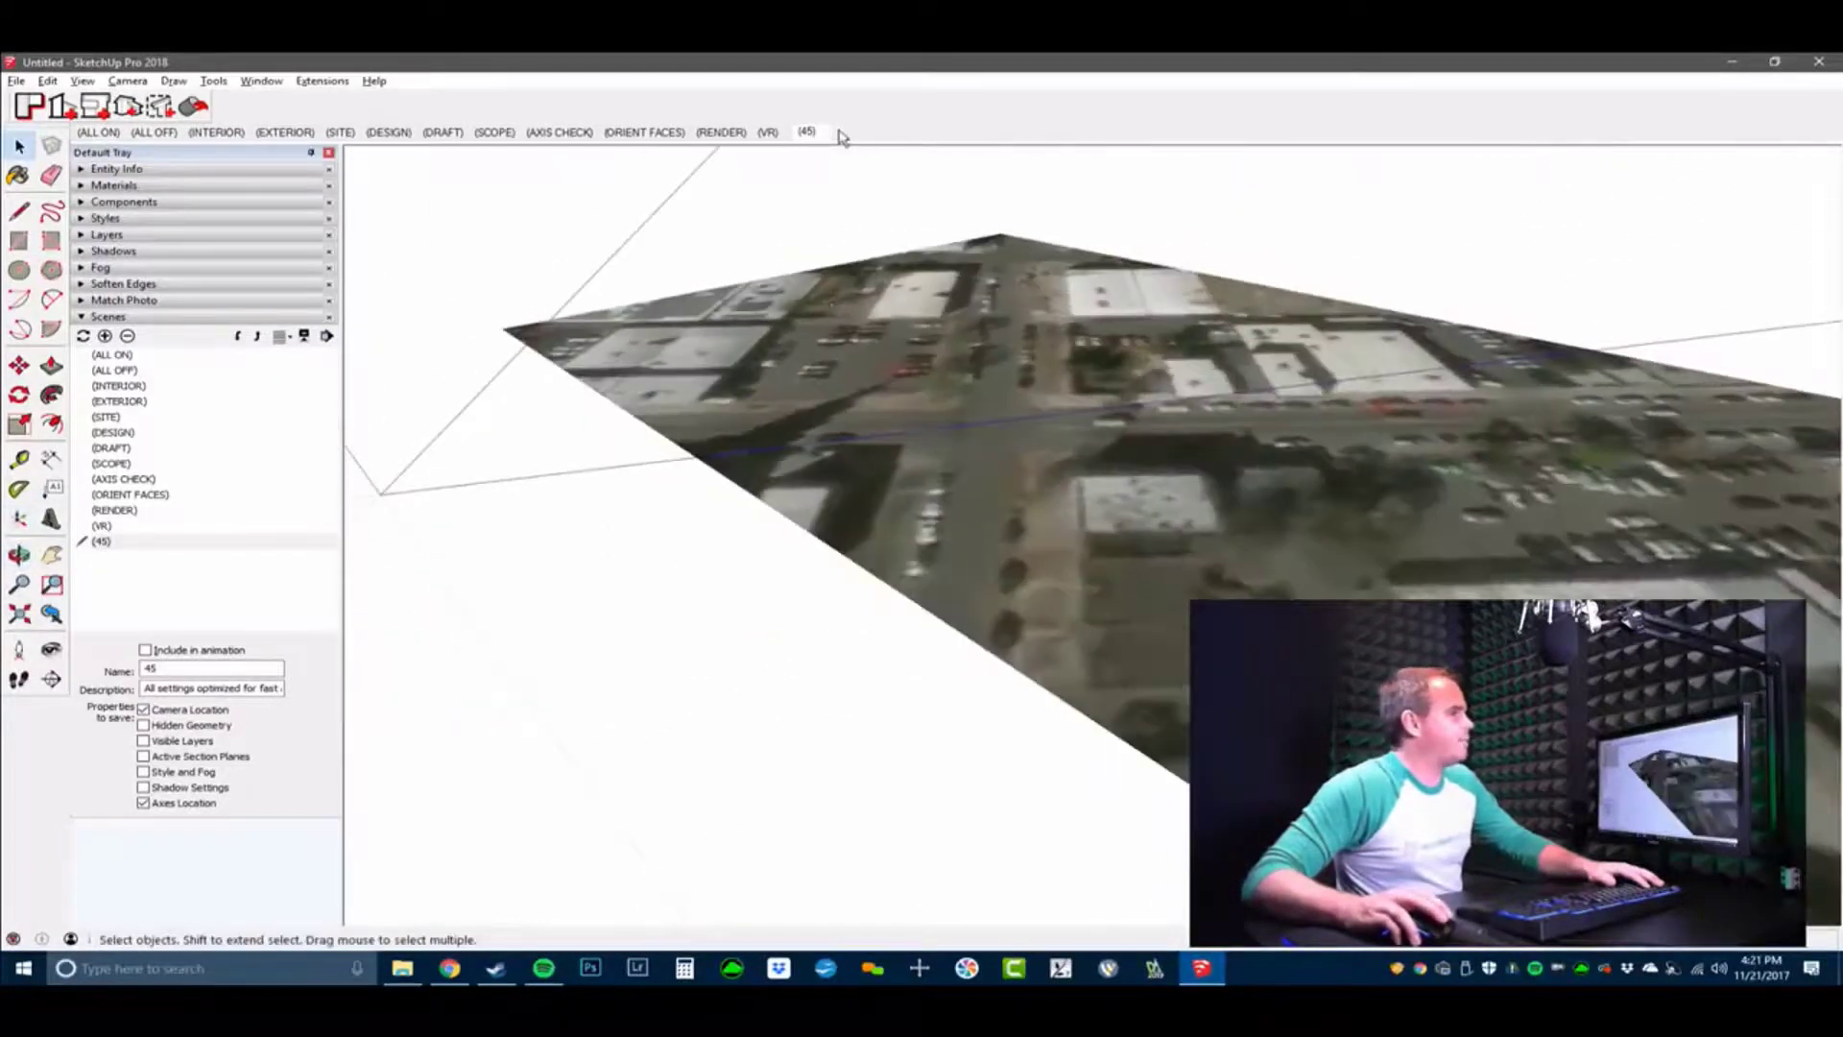
pyautogui.click(811, 133)
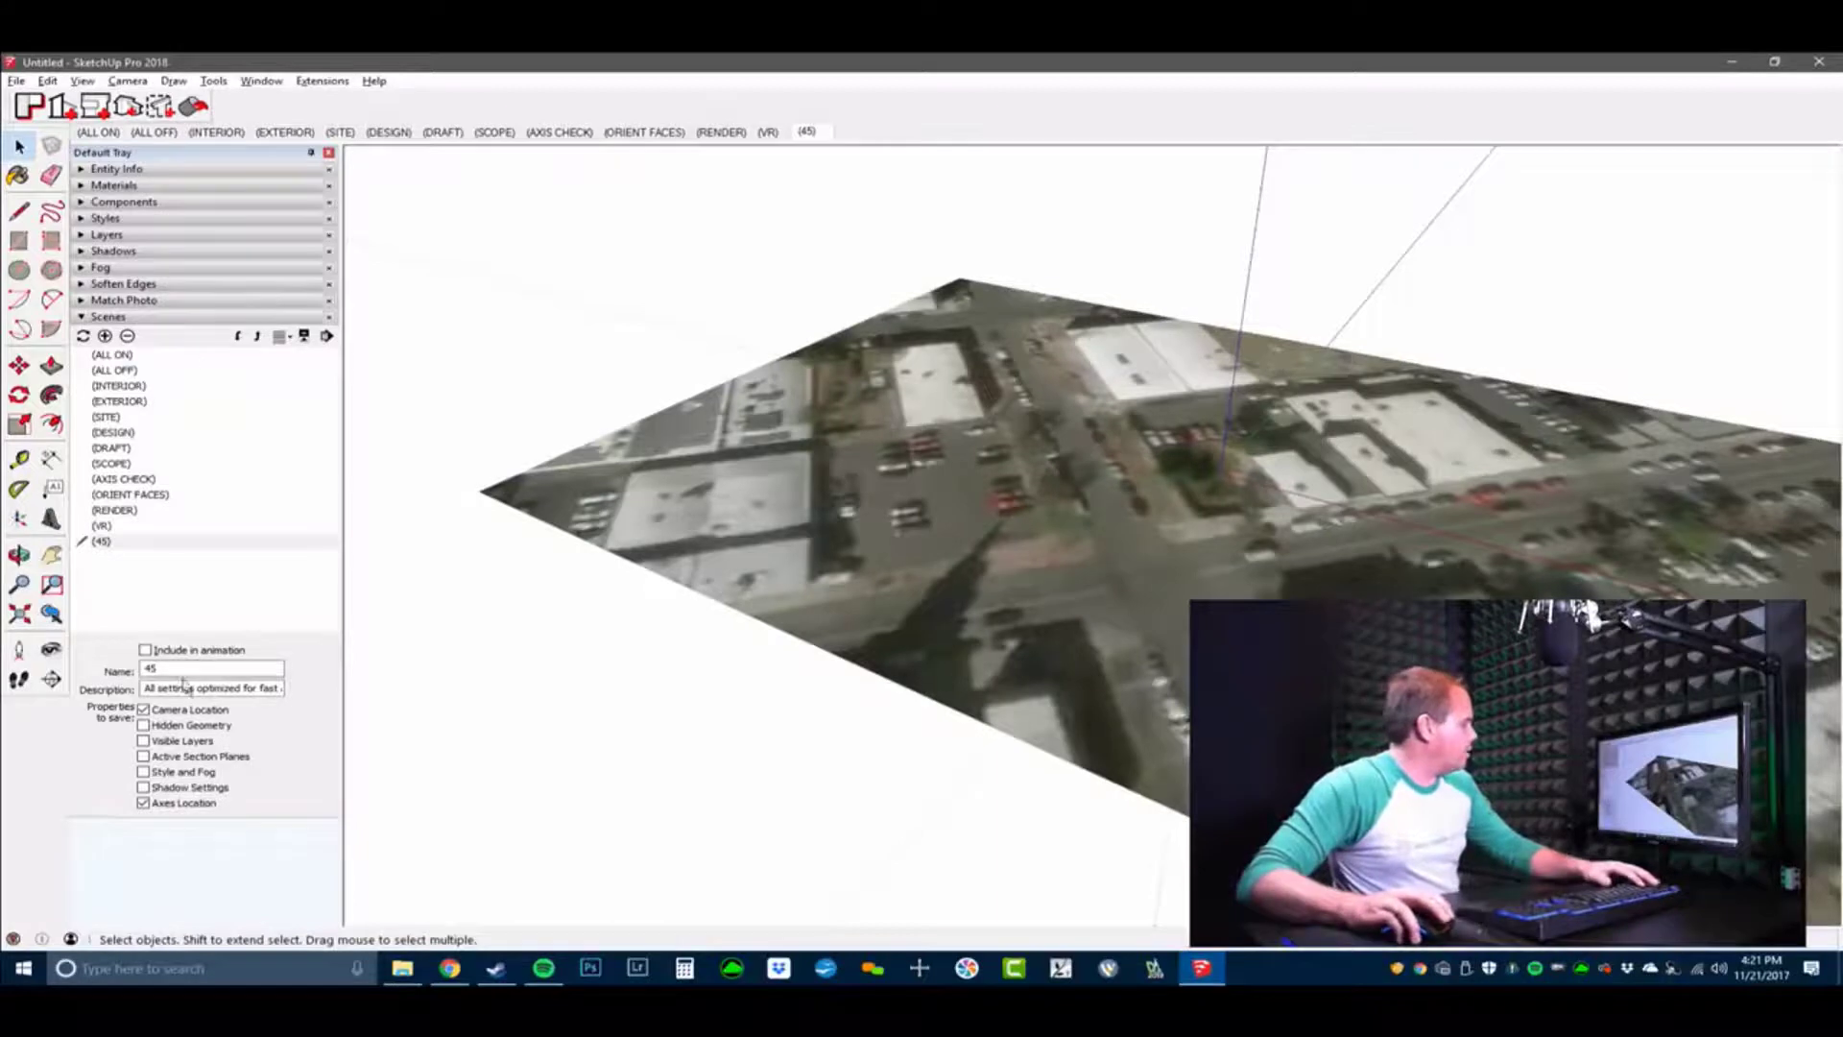
pyautogui.click(187, 711)
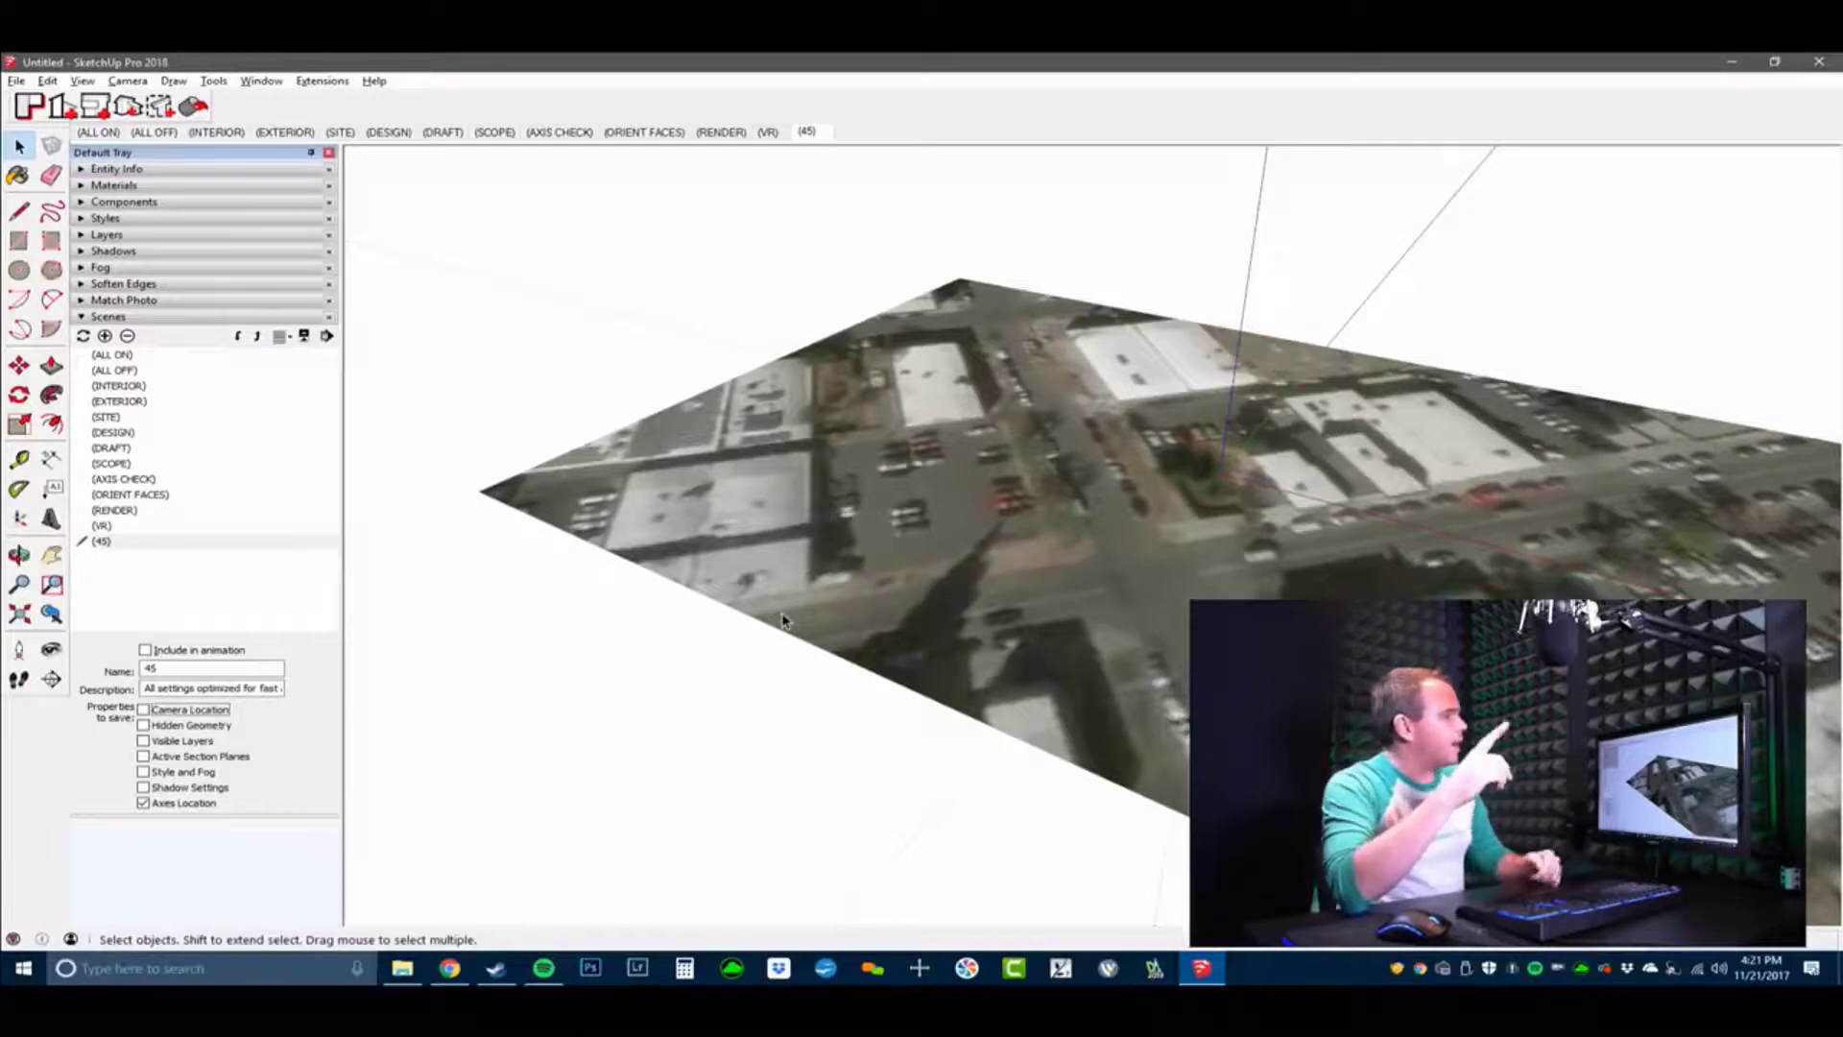
pyautogui.moveTo(1236, 442)
pyautogui.mouseDown(button='middle')
pyautogui.moveTo(1254, 534)
pyautogui.moveTo(1236, 406)
pyautogui.mouseUp(button='middle')
pyautogui.scroll(2, 1255, 534)
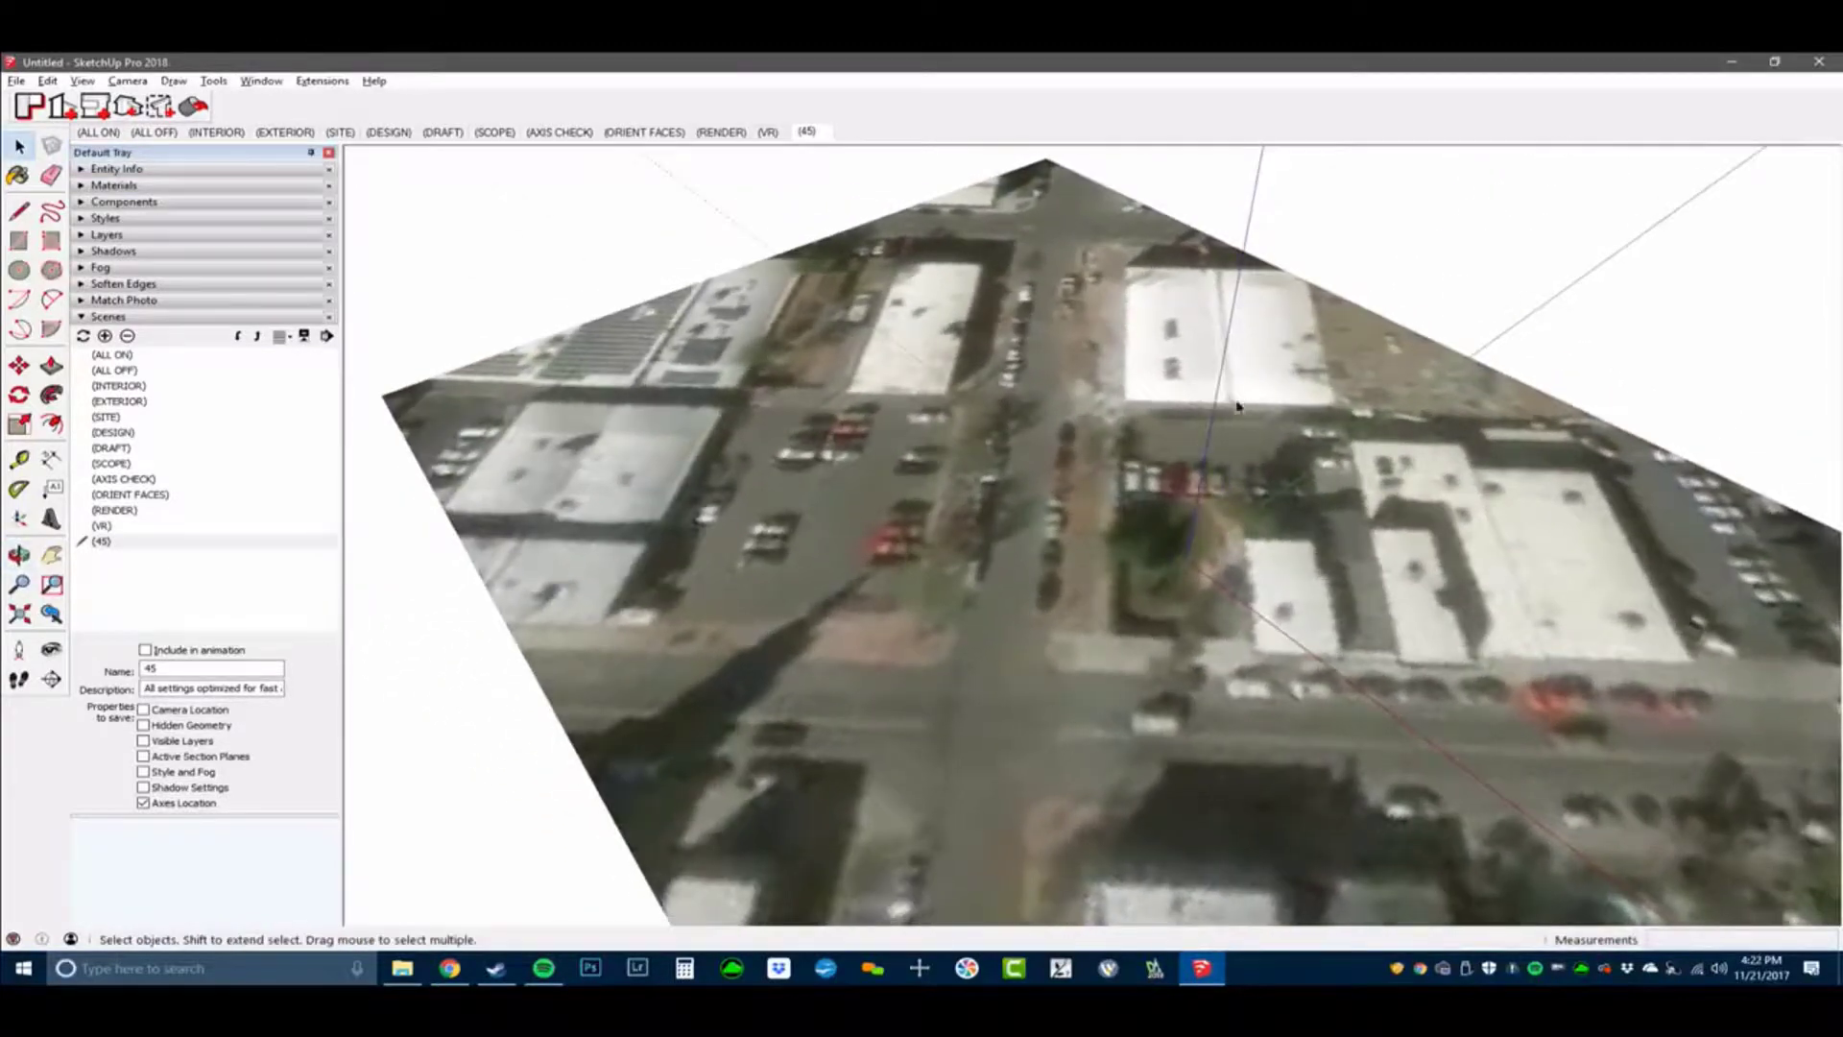
pyautogui.rightClick(1258, 175)
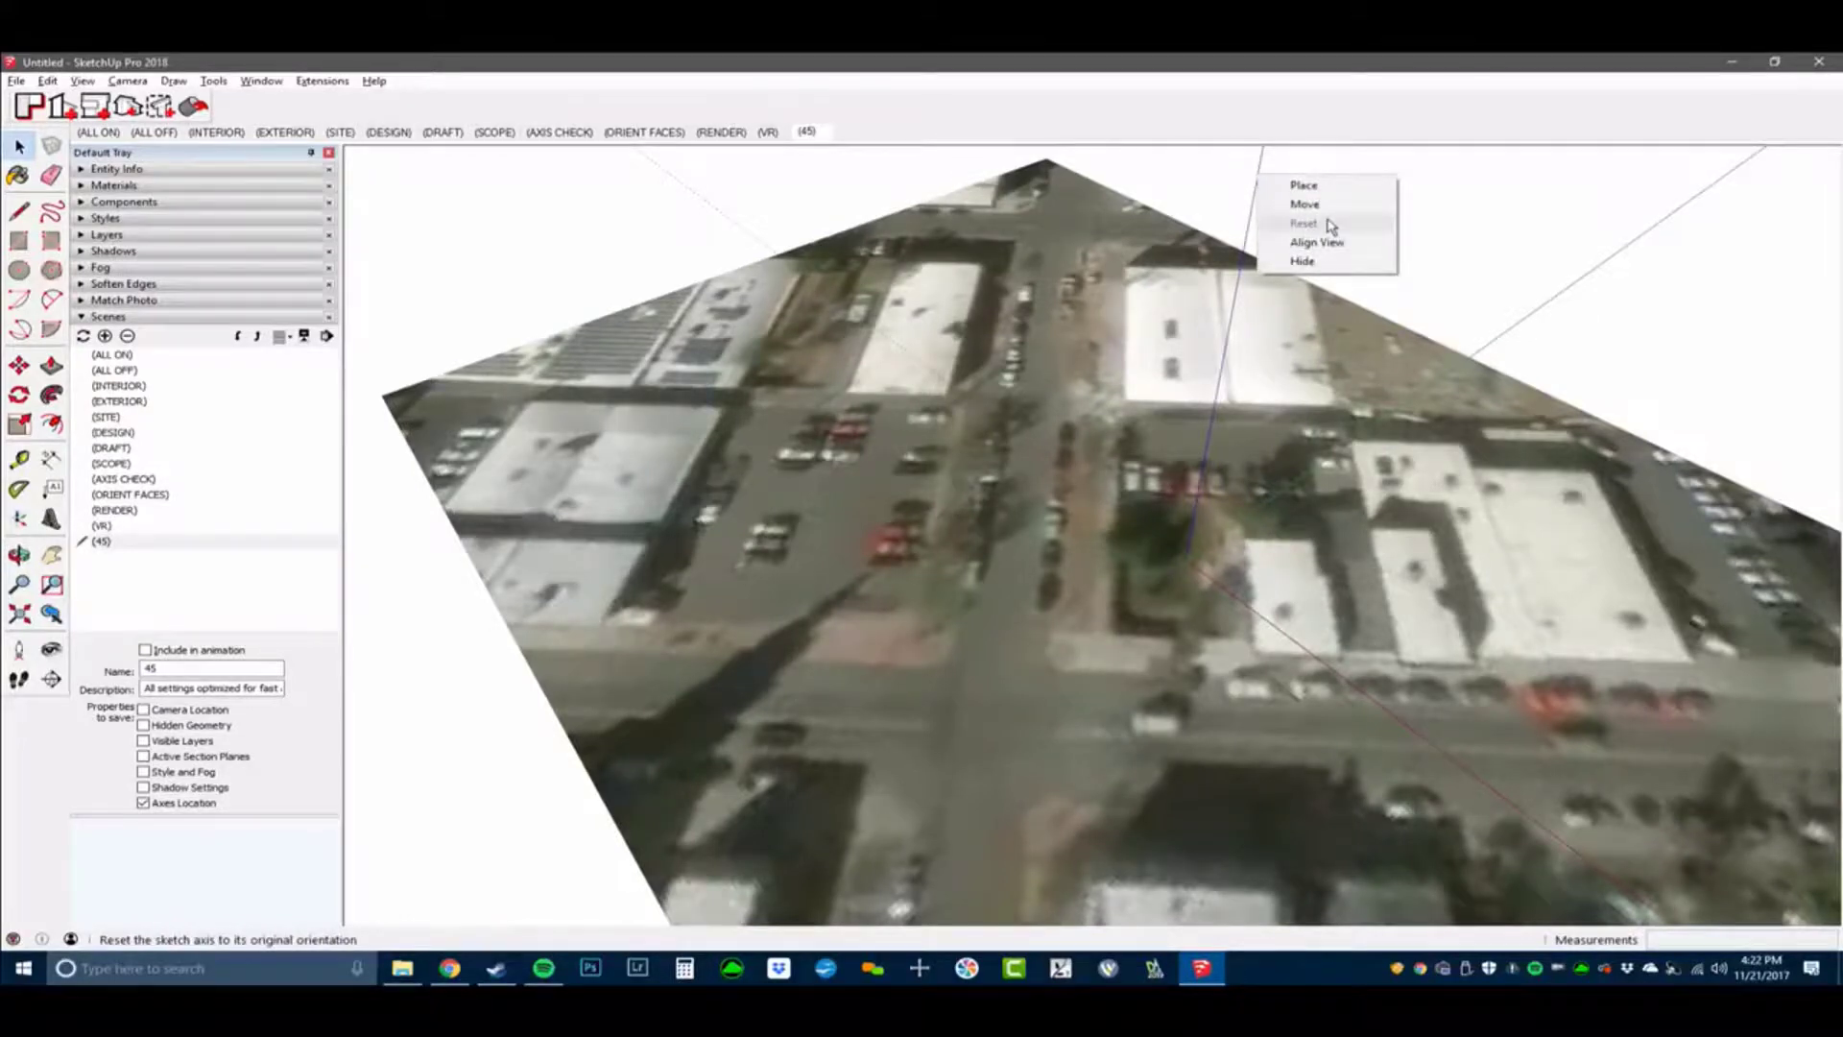
pyautogui.press('Escape')
pyautogui.moveTo(1295, 600); pyautogui.dragTo(1389, 503, button='middle')
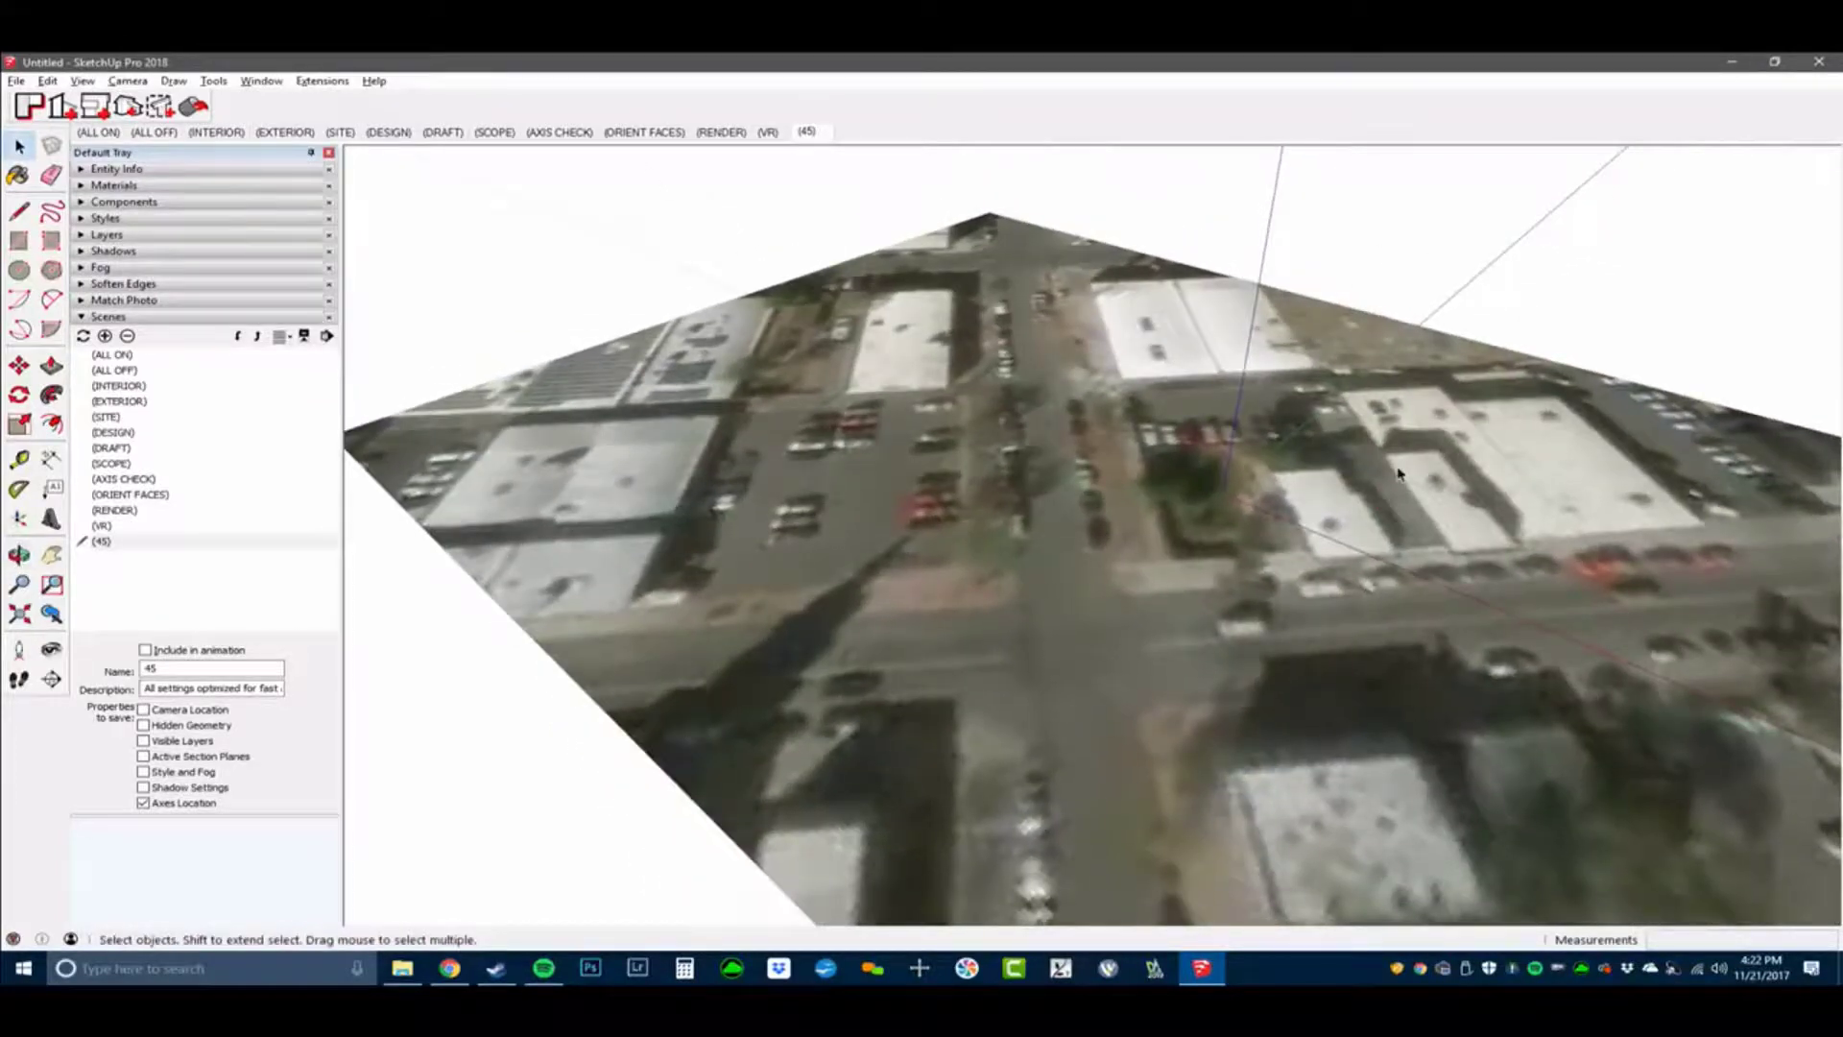
# Rotate the drawing axes about the blue Z axis, lining up the red axis with the row of buildings.
pyautogui.rightClick(1496, 266)
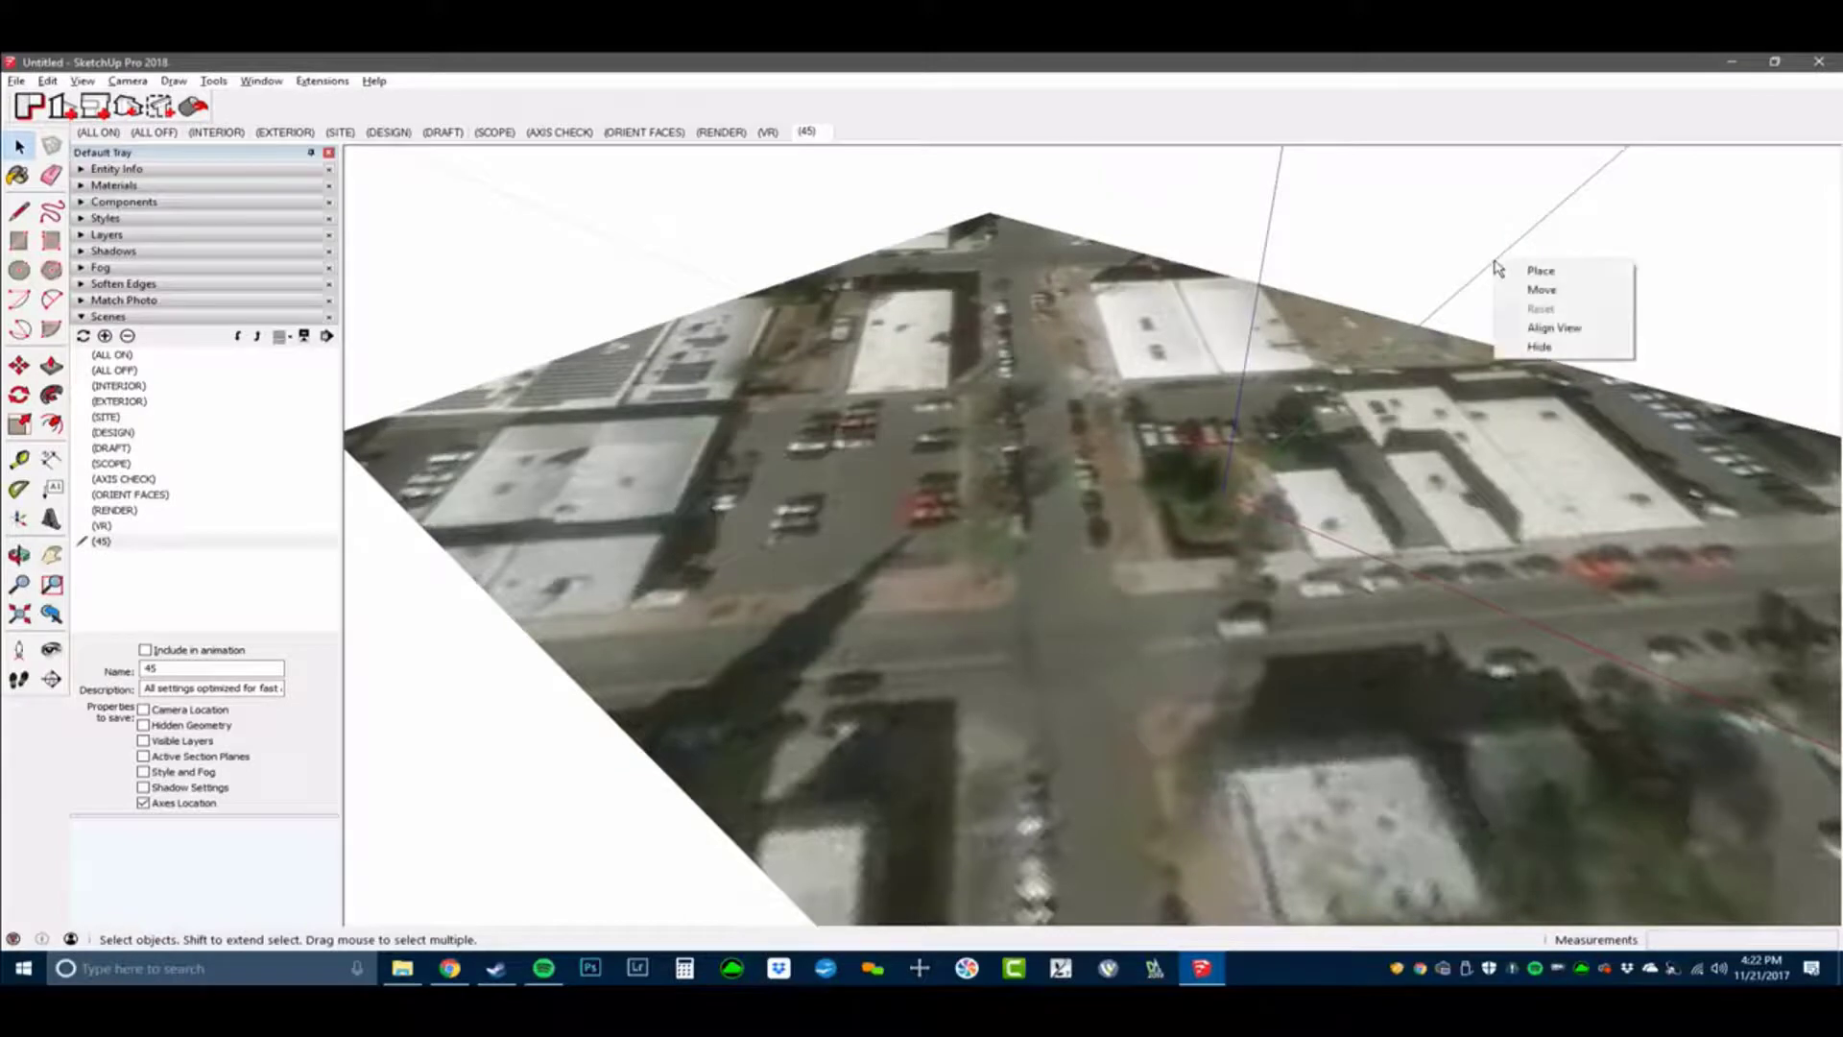
pyautogui.click(1541, 289)
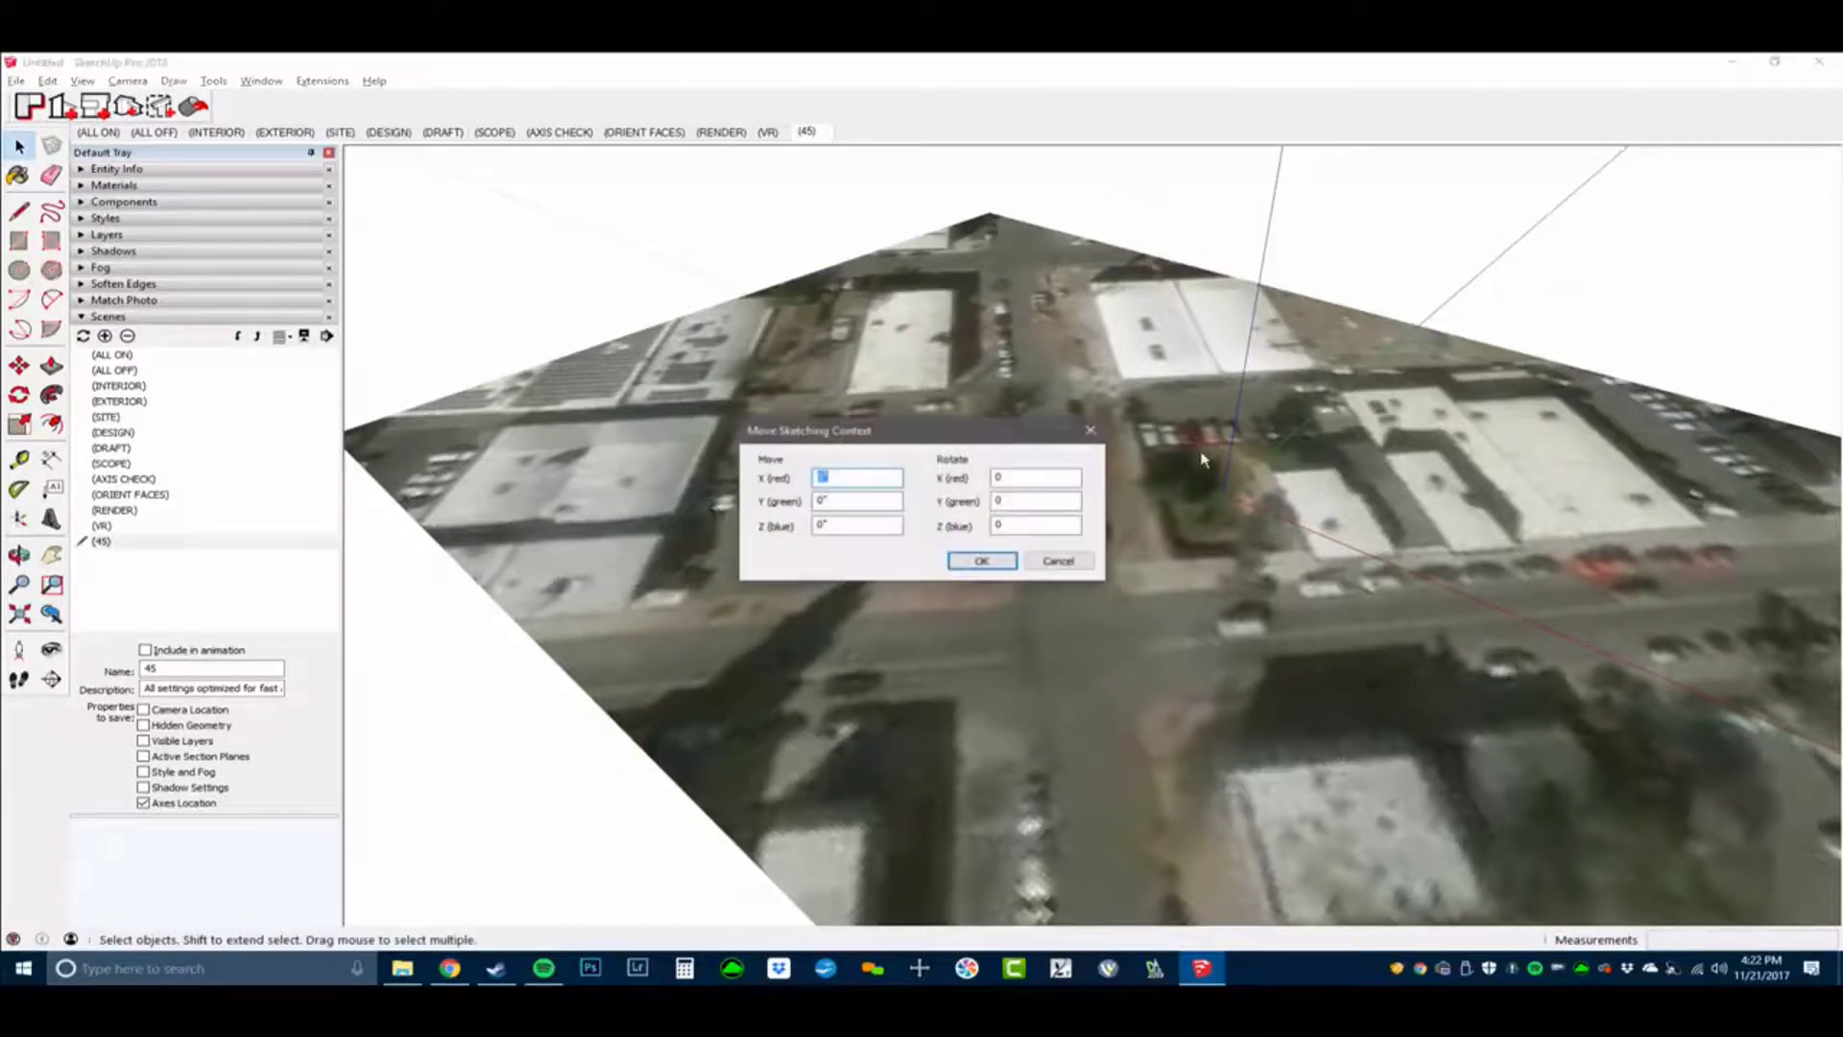
pyautogui.press('Tab')
pyautogui.press('Tab')
pyautogui.press('Tab')
pyautogui.press('Tab')
pyautogui.press('Tab')
pyautogui.write('4')
pyautogui.press('Return')
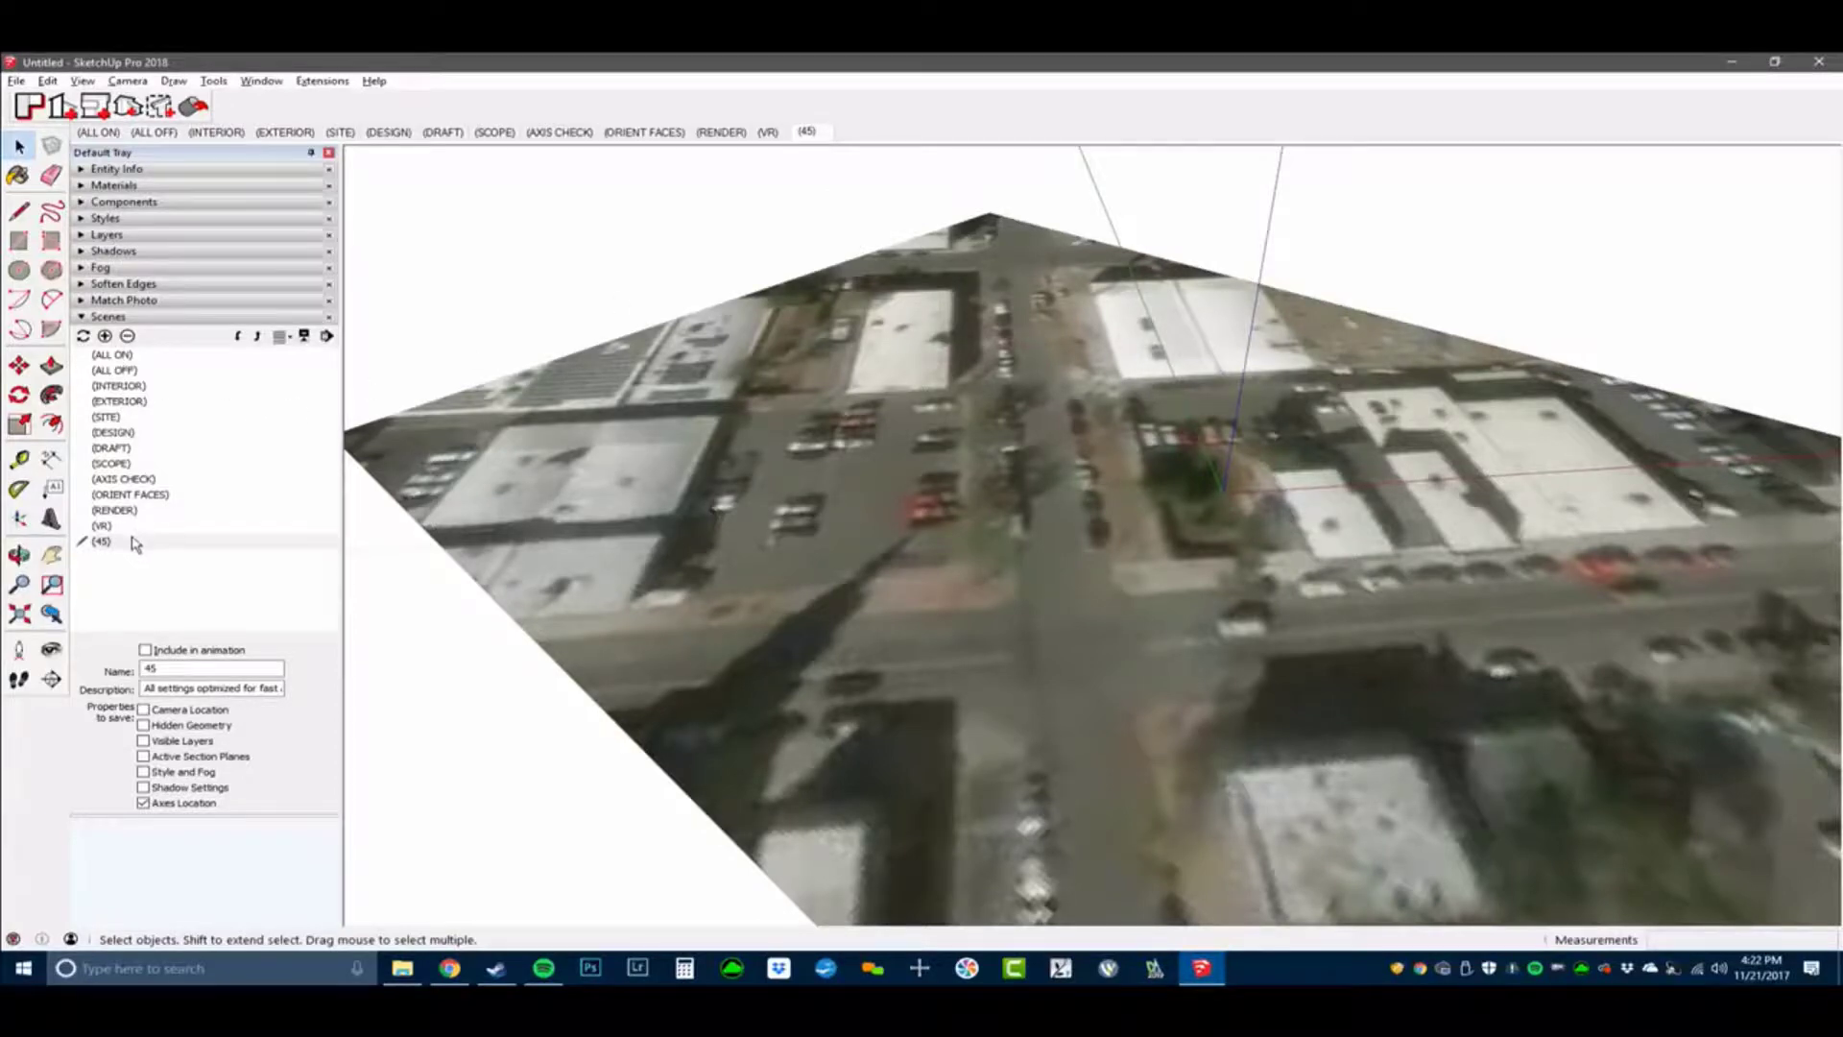
# Add a scene named 00 for the rotated axes and clear its description.
pyautogui.click(104, 335)
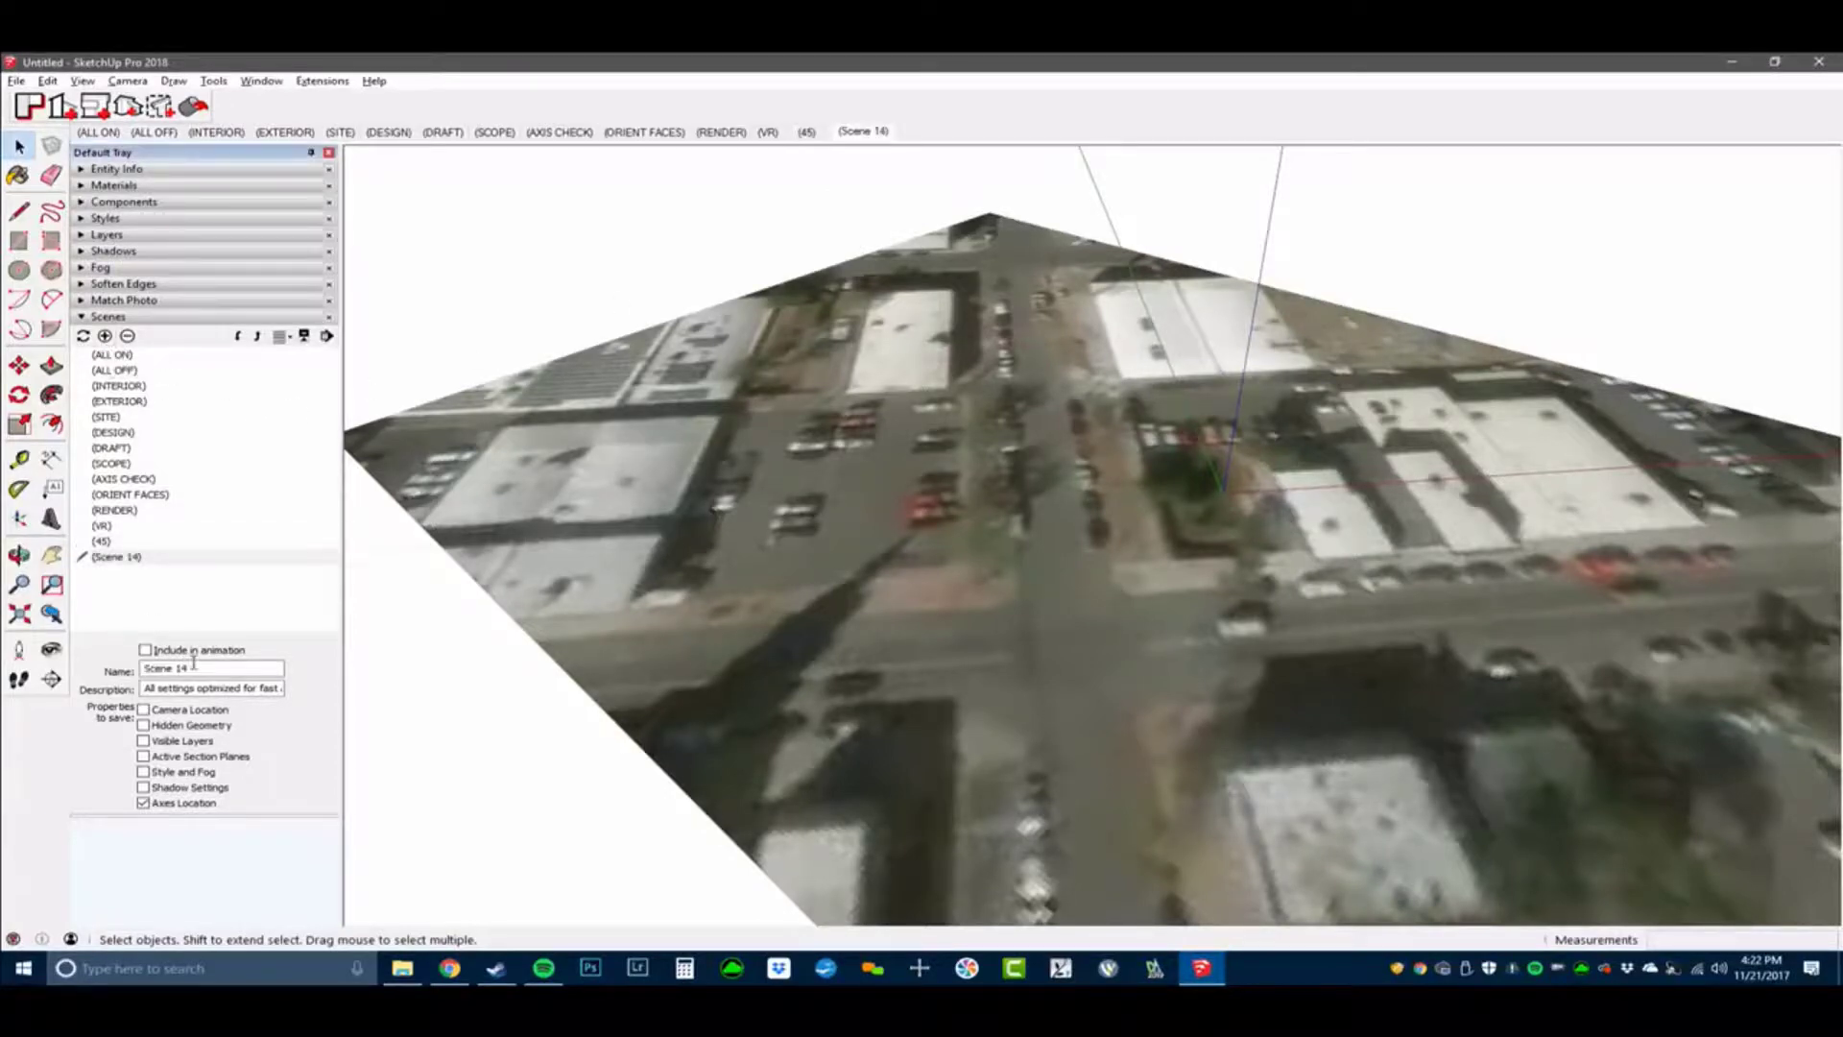
pyautogui.write('00')
pyautogui.press('Return')
pyautogui.press('Tab')
pyautogui.press('Delete')
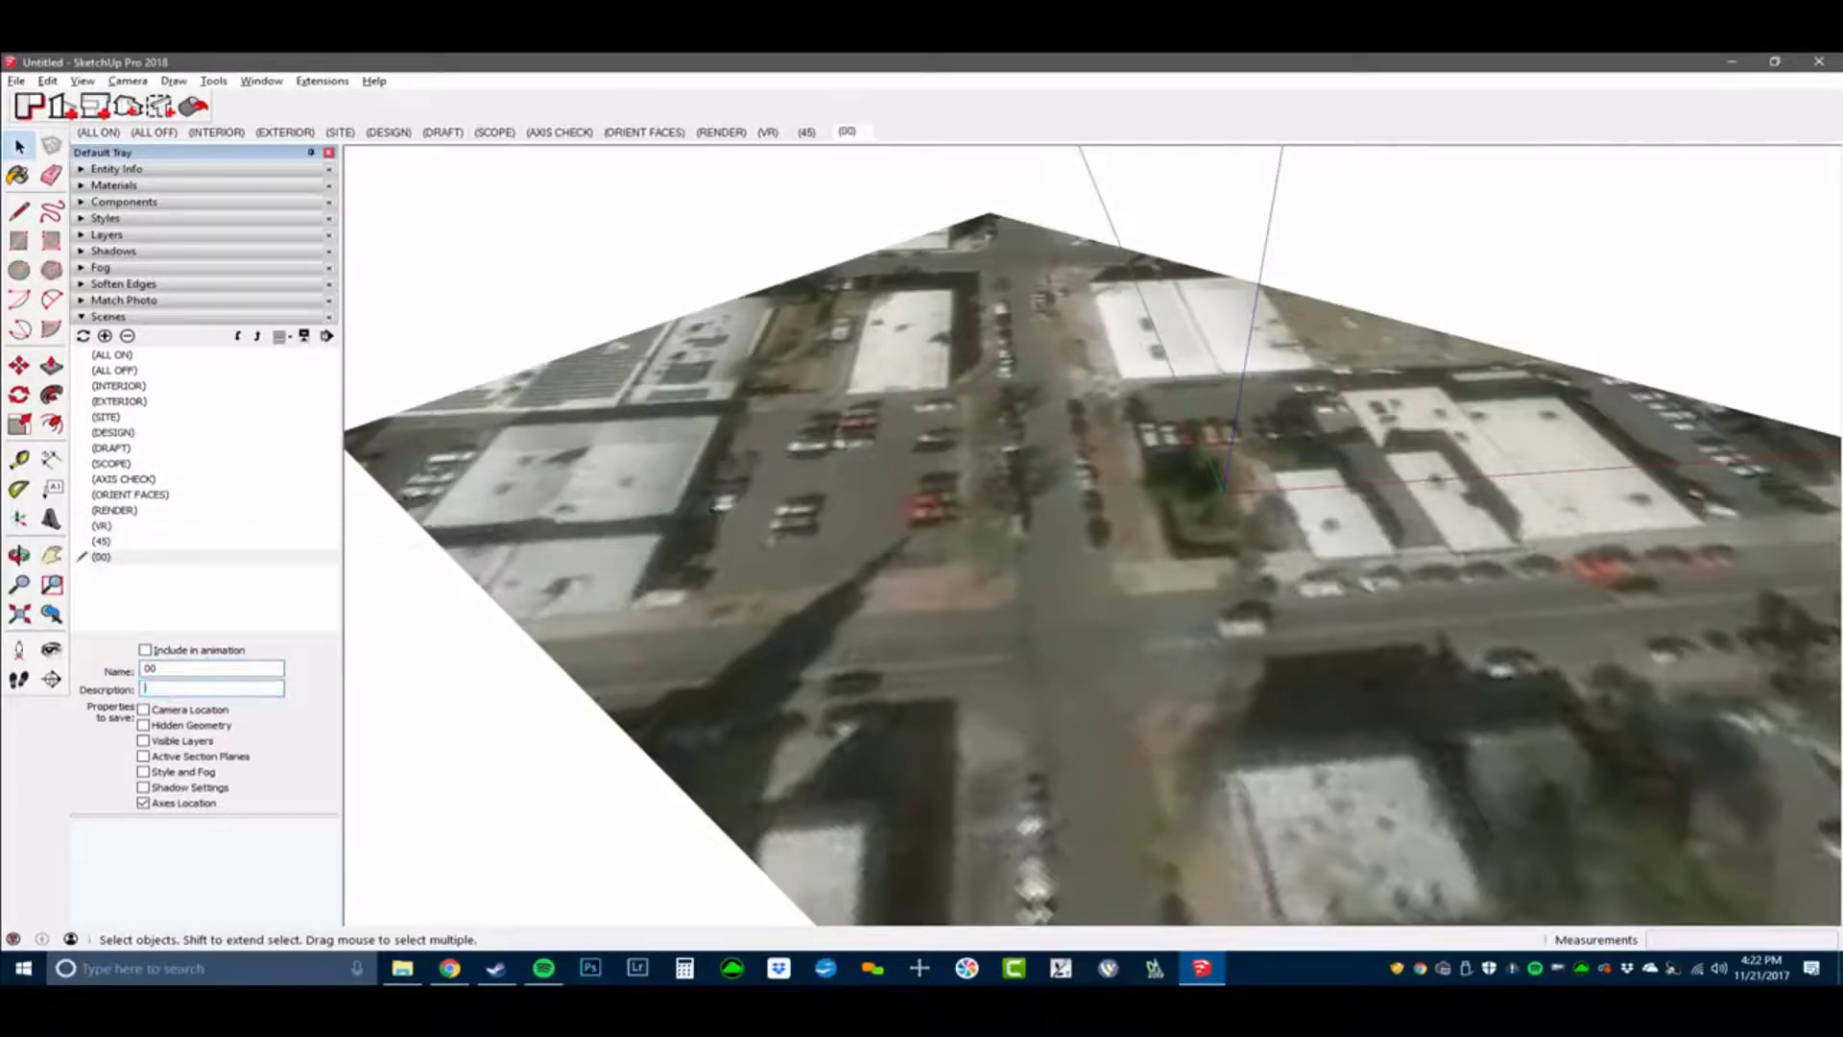
pyautogui.press('Tab')
# Switch to the 45 scene and back to 00, and move the 00 scene ahead of 45 in the scene order.
pyautogui.click(812, 133)
pyautogui.click(848, 133)
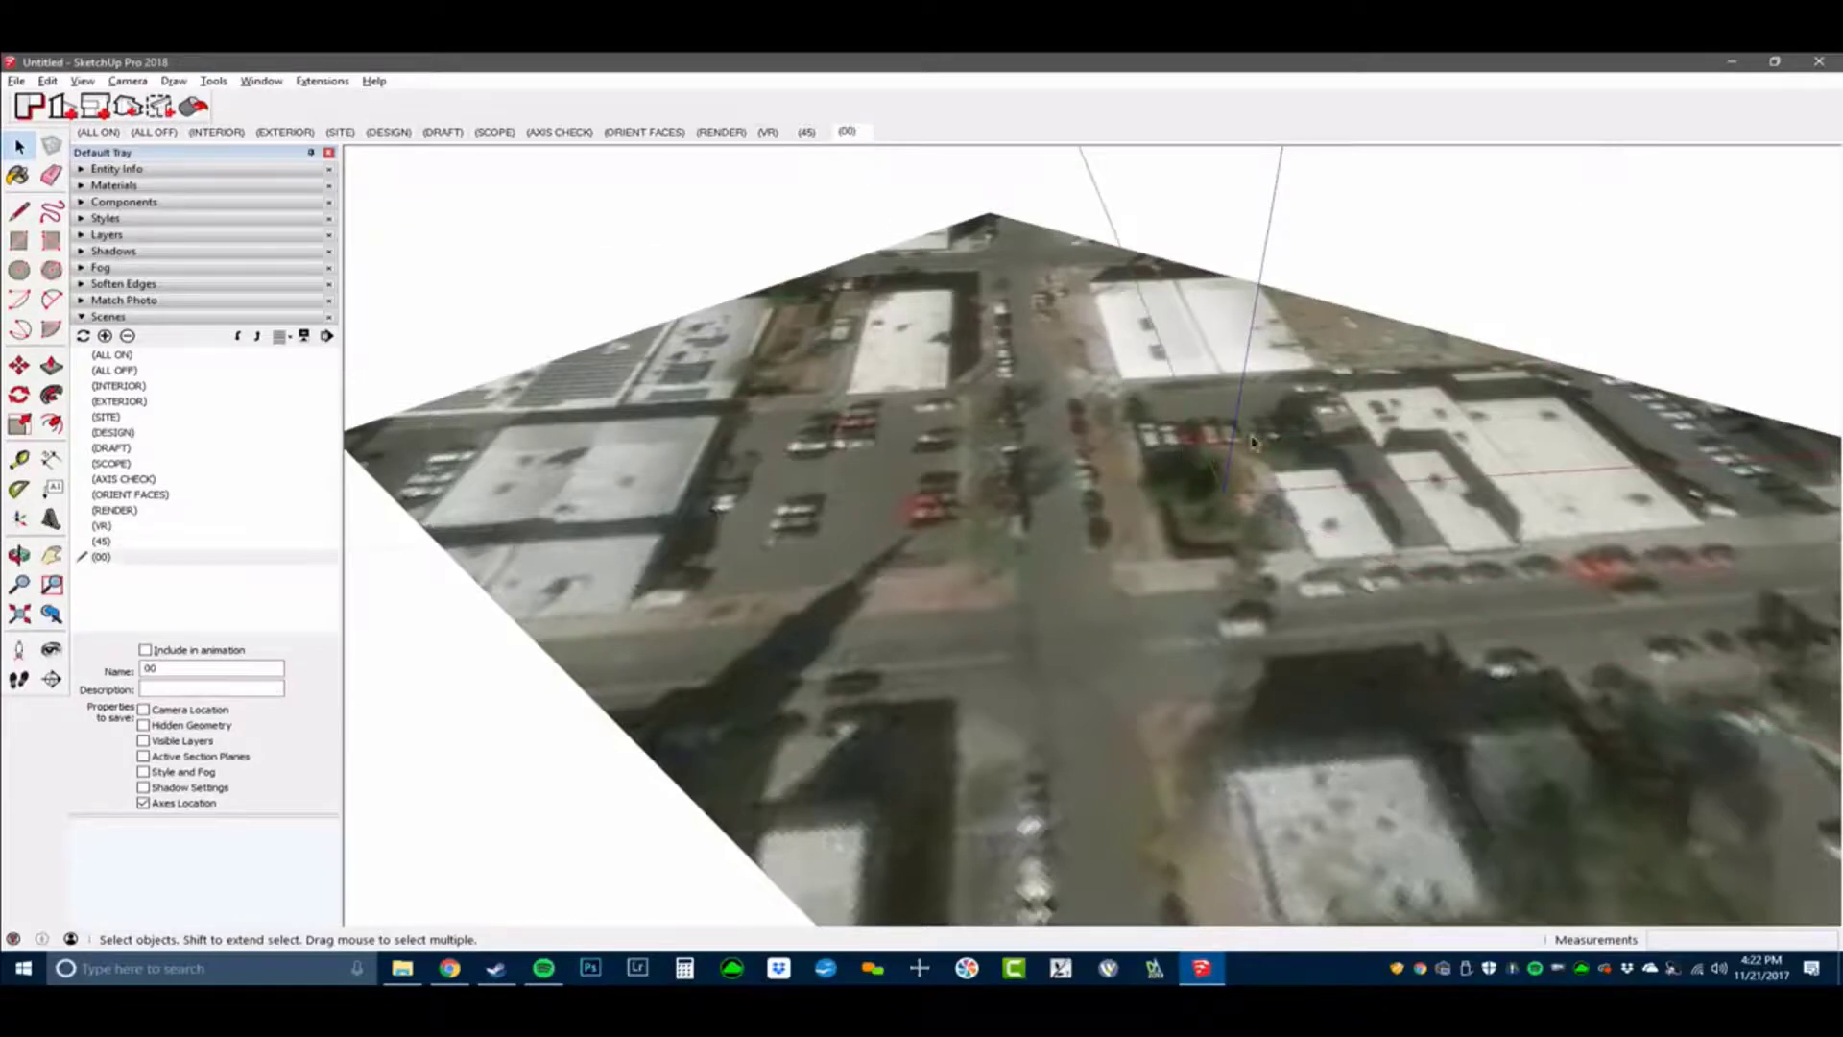
pyautogui.rightClick(853, 134)
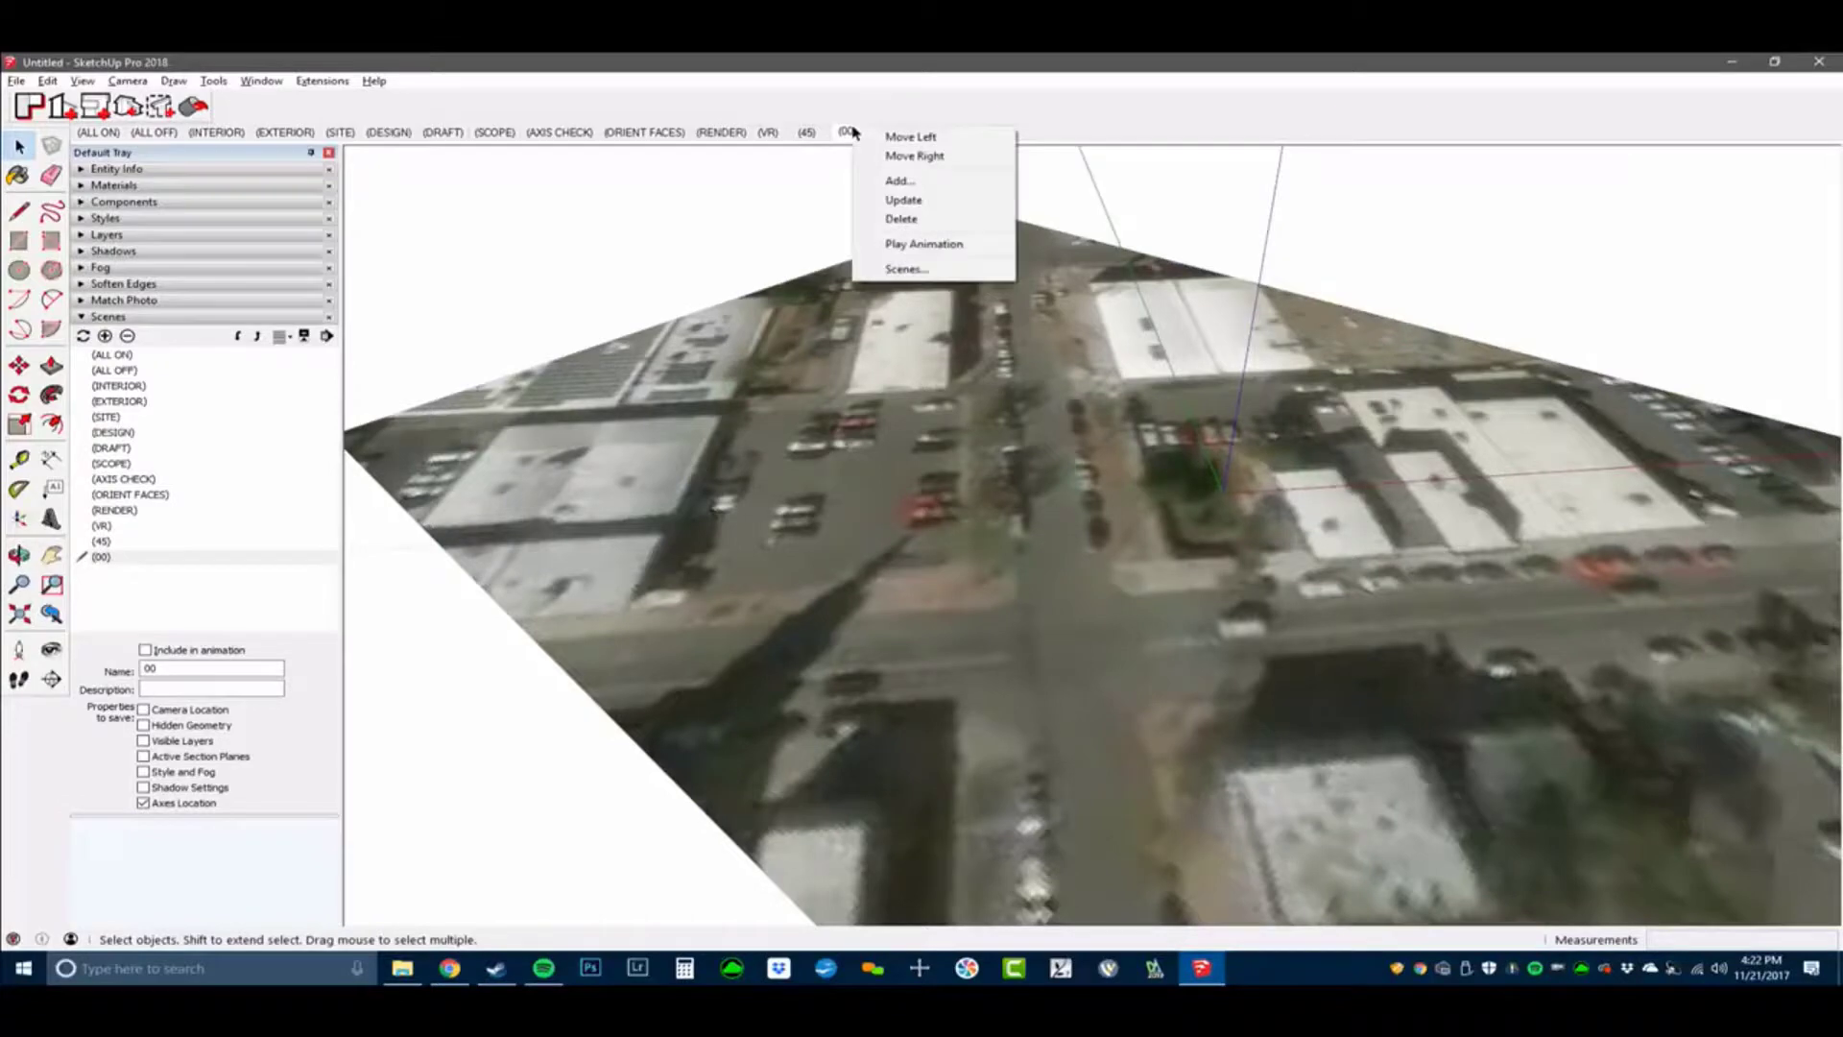
pyautogui.click(960, 155)
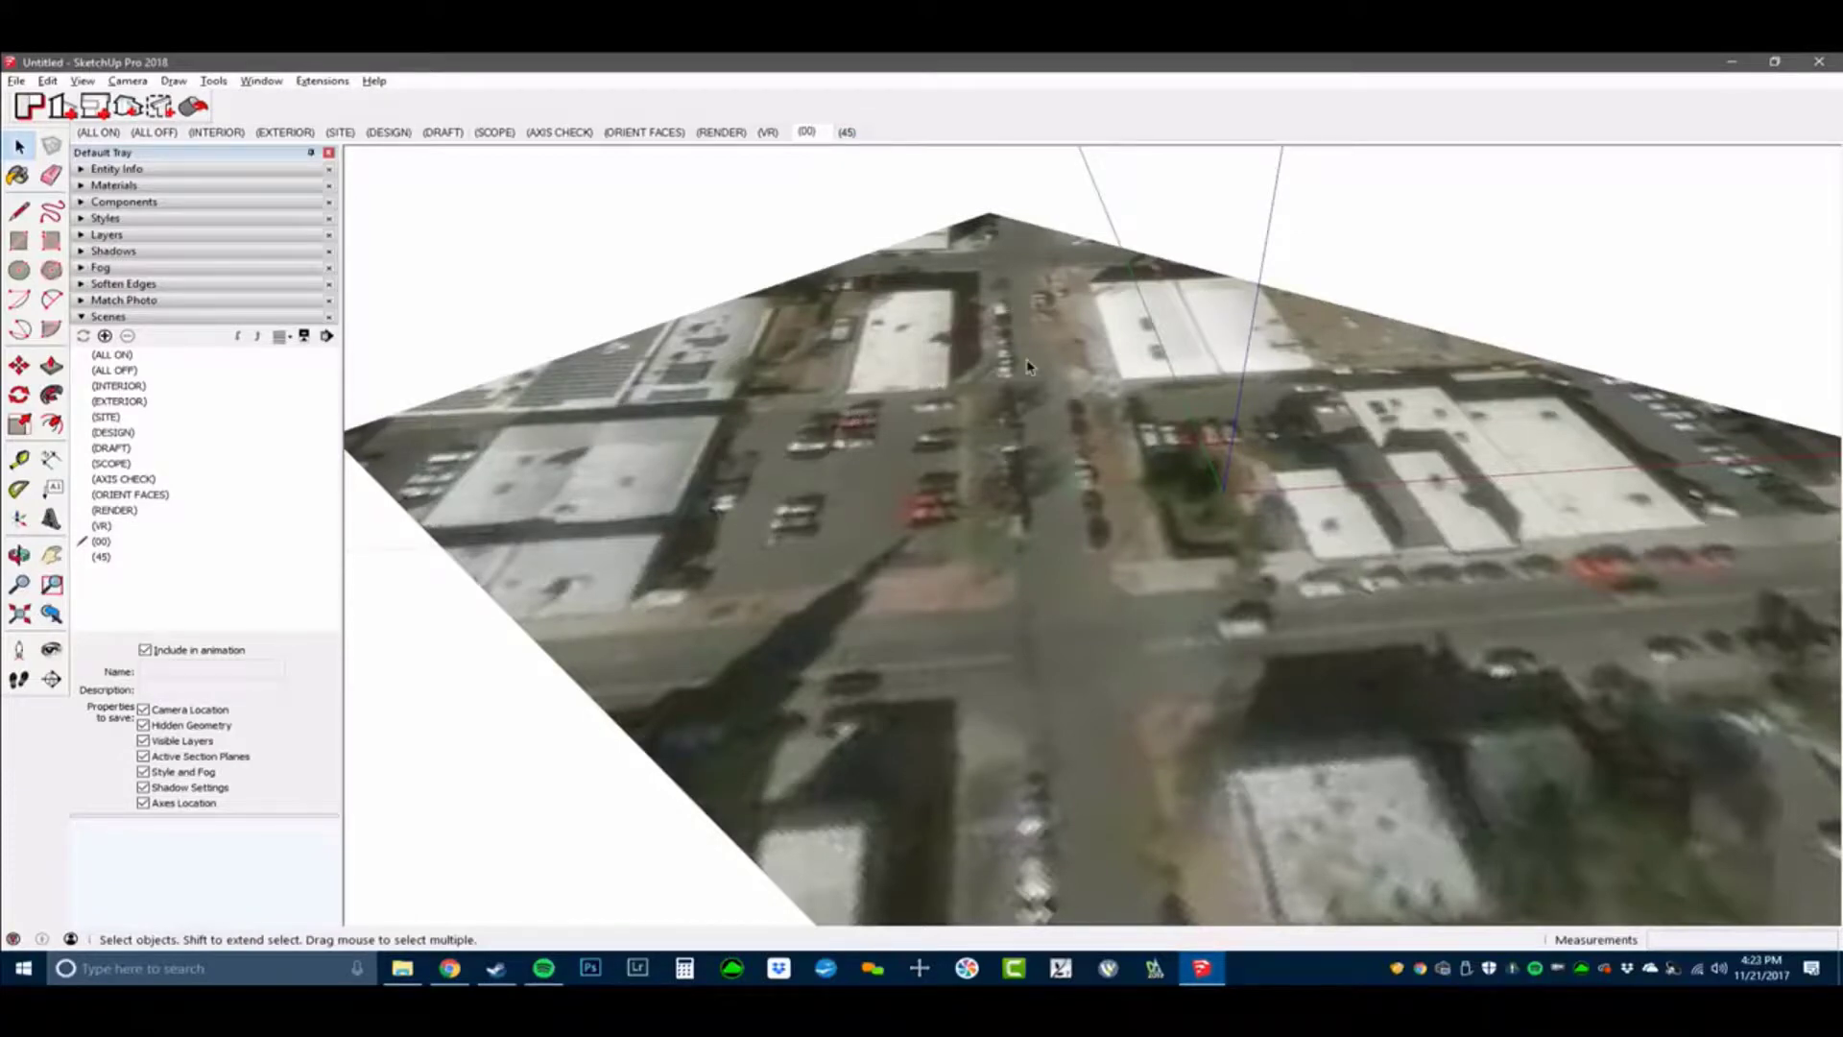
# Recall the 00 scene and rotate the drawing axes by -25 degrees about the blue Z axis.
pyautogui.click(807, 132)
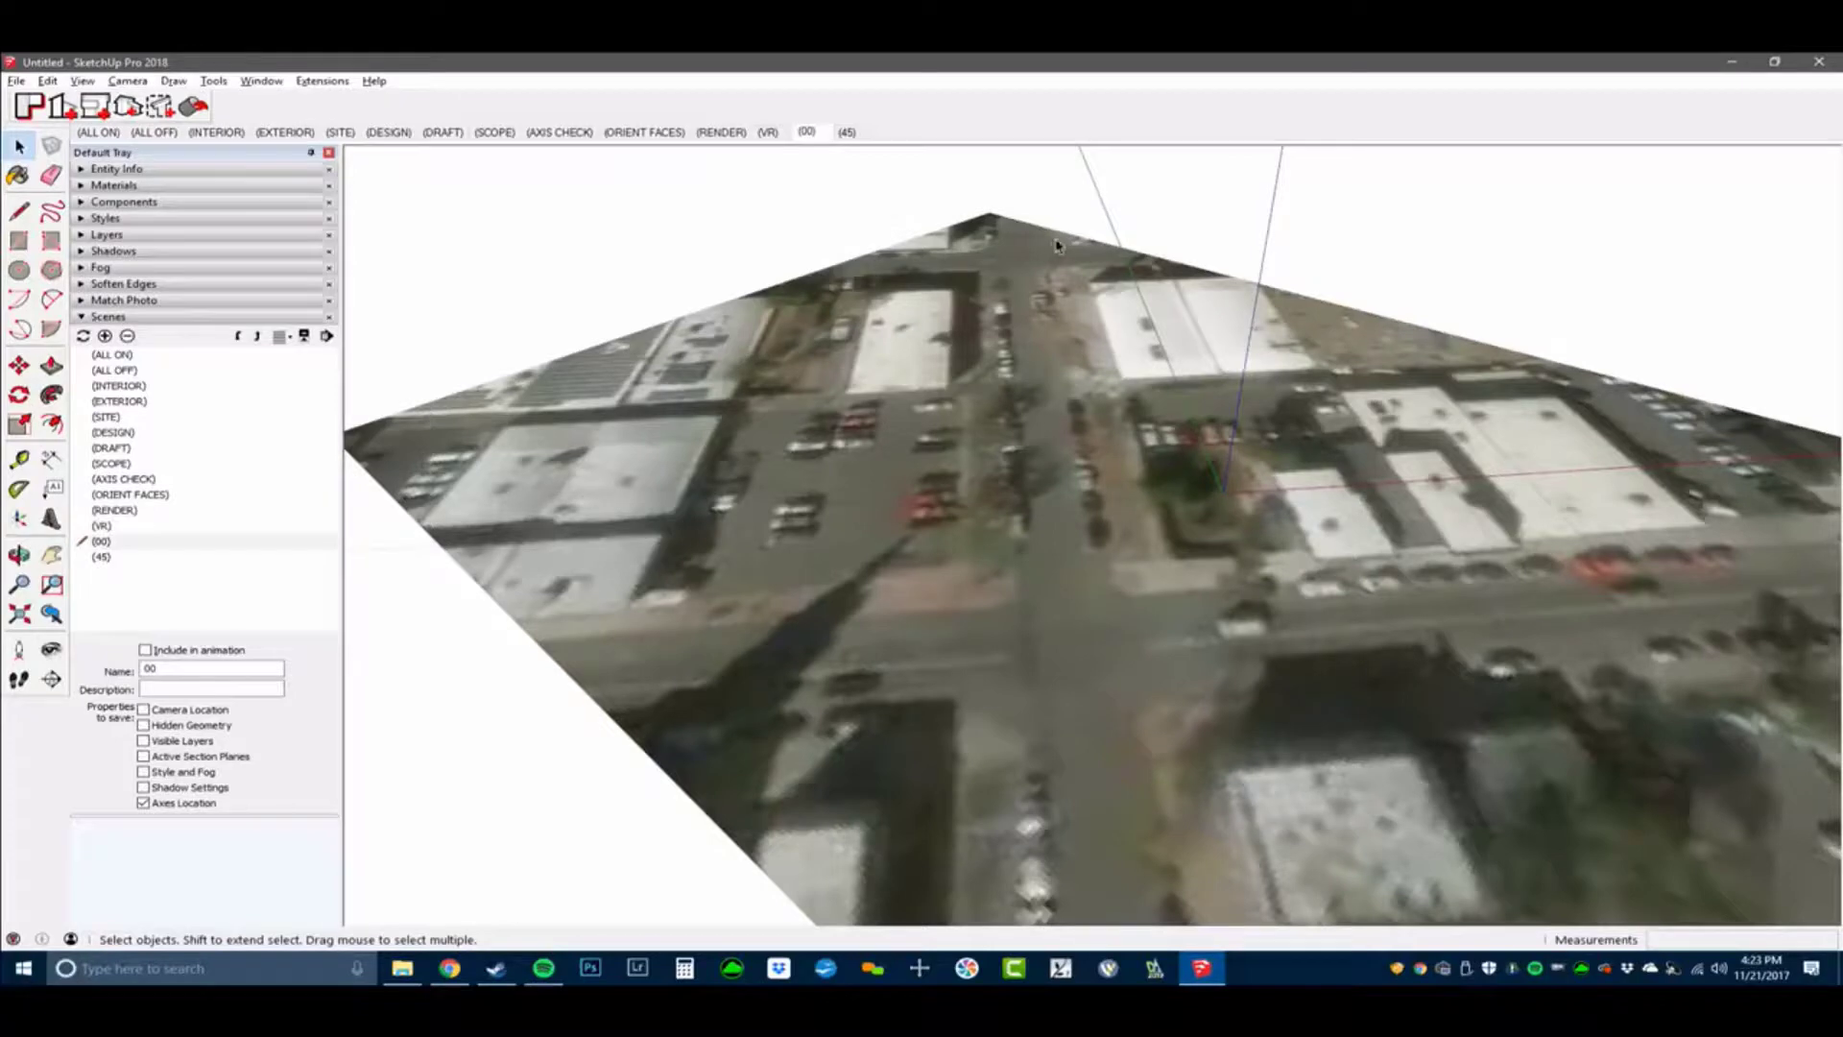
pyautogui.rightClick(1275, 211)
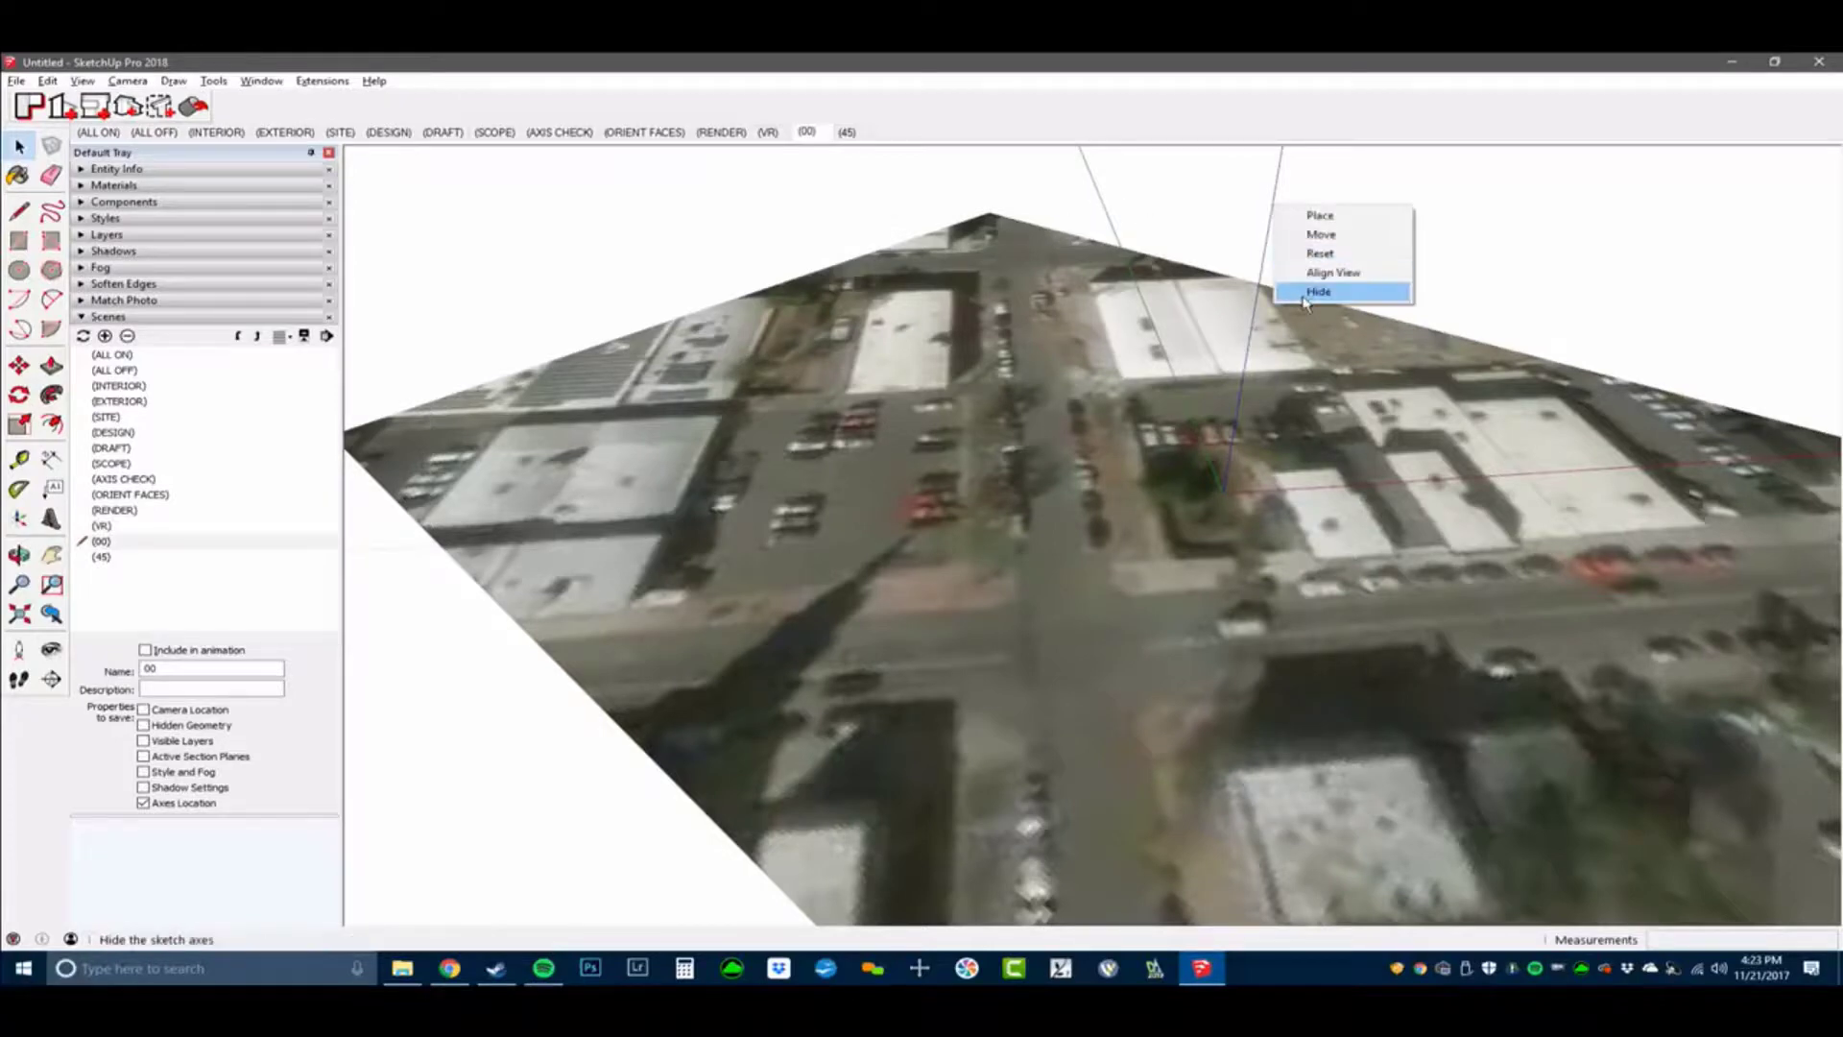
pyautogui.click(1326, 238)
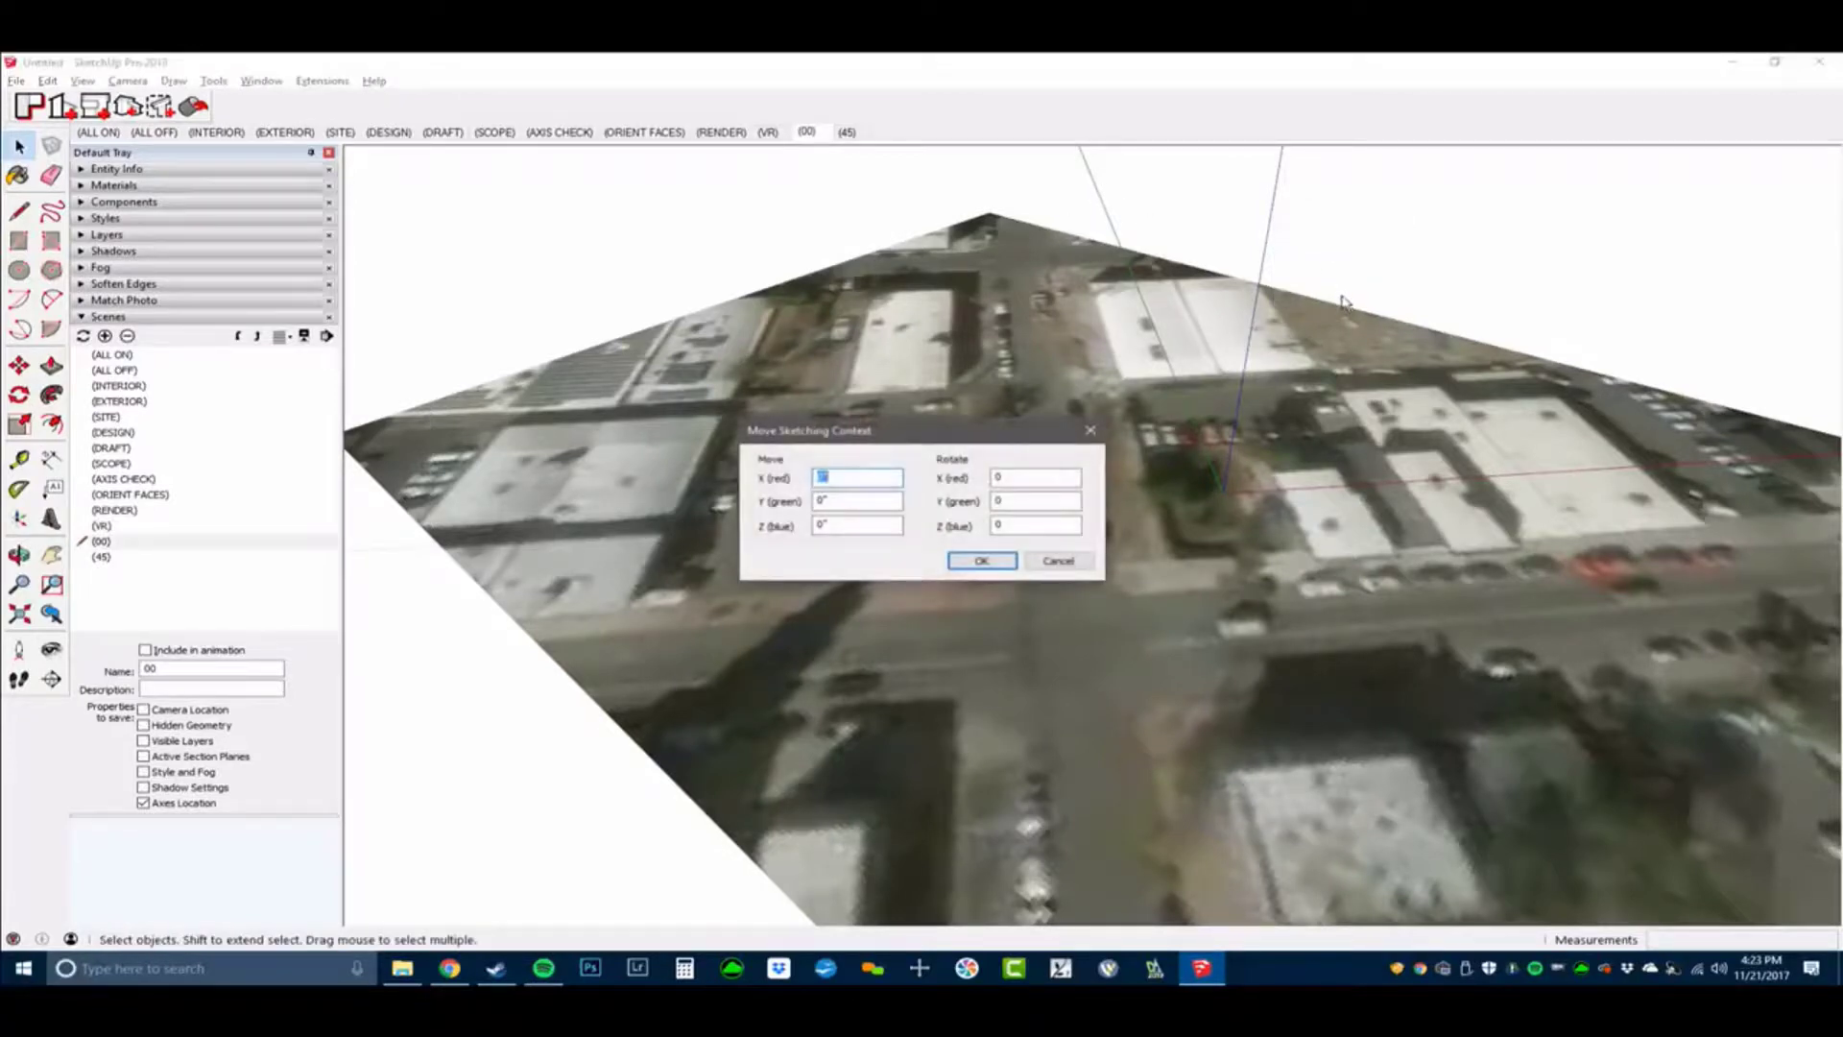
pyautogui.press('Tab')
pyautogui.press('Tab')
pyautogui.press('Tab')
pyautogui.press('Tab')
pyautogui.press('Tab')
pyautogui.write('-')
pyautogui.write('25')
pyautogui.press('Return')
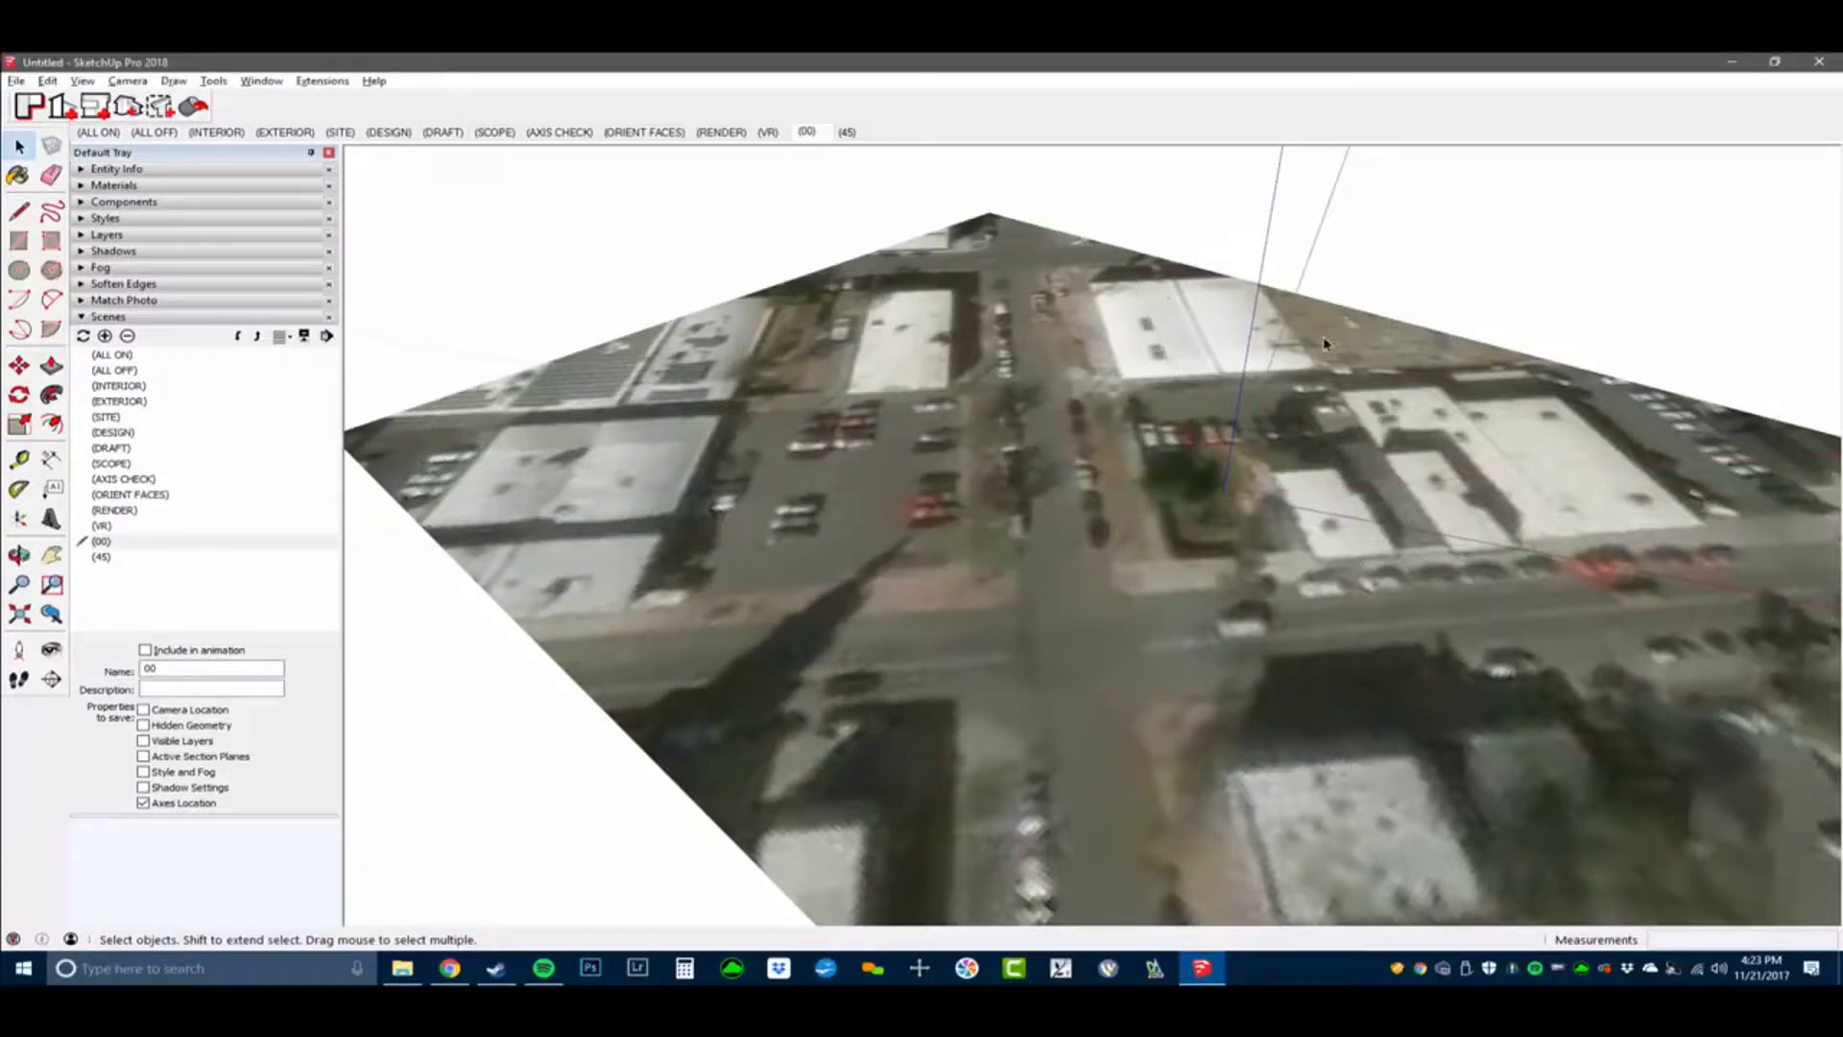
# Add a scene named 25 for the current axes, placed between 00 and 45.
pyautogui.click(105, 335)
pyautogui.tripleClick(214, 669)
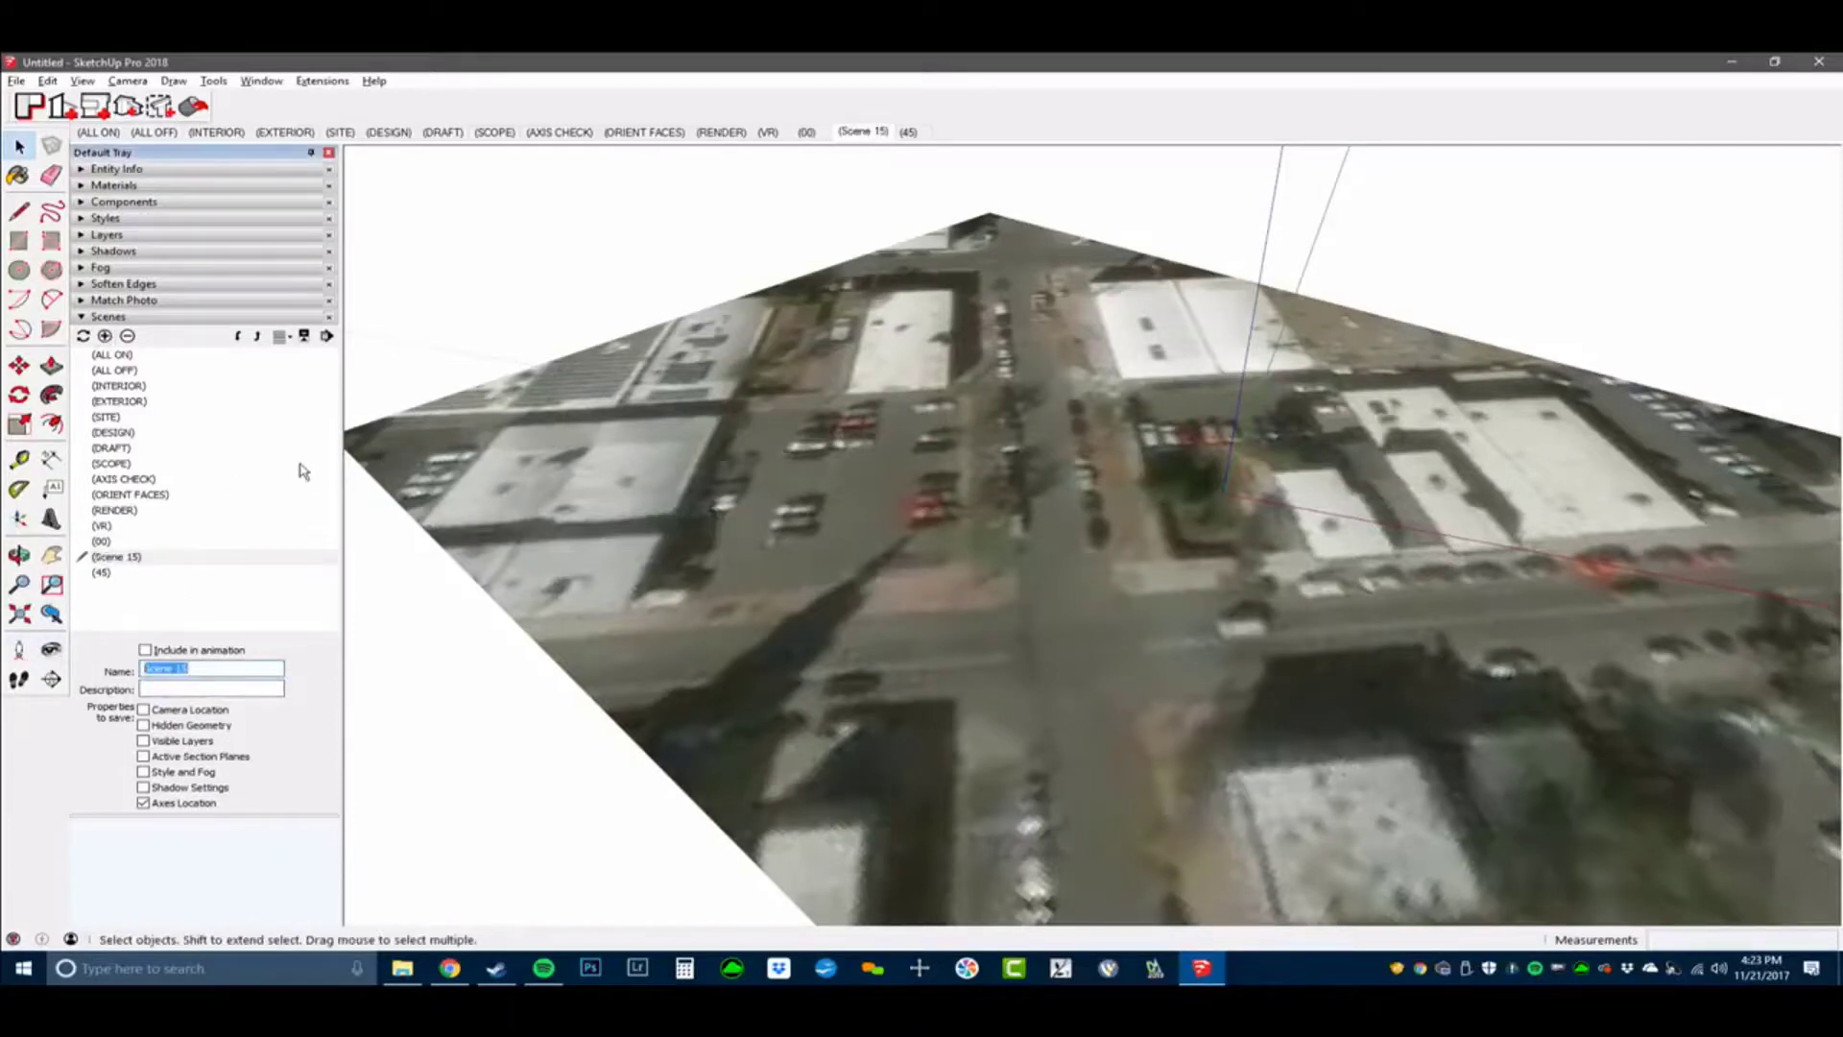
pyautogui.write('25')
pyautogui.press('Return')
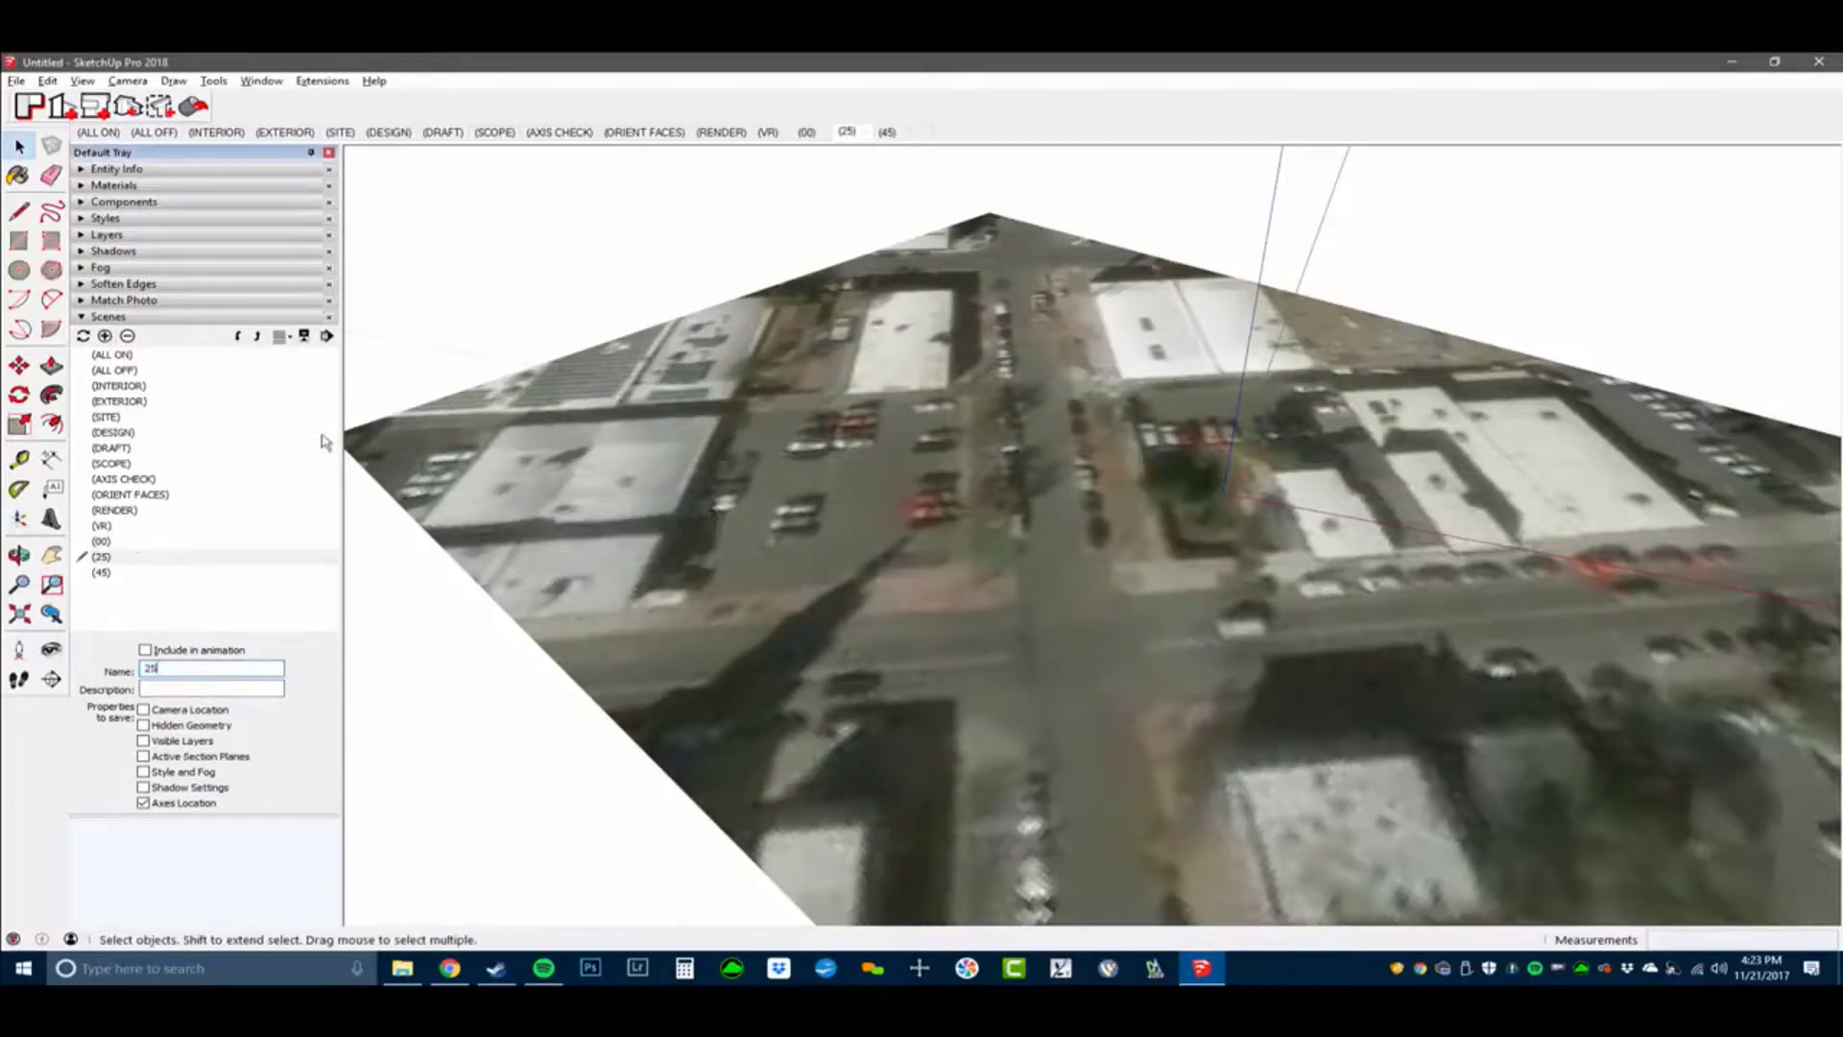
# Recall the 00, 25 and 45 scenes in turn to compare their axes orientations.
pyautogui.click(805, 133)
pyautogui.click(844, 135)
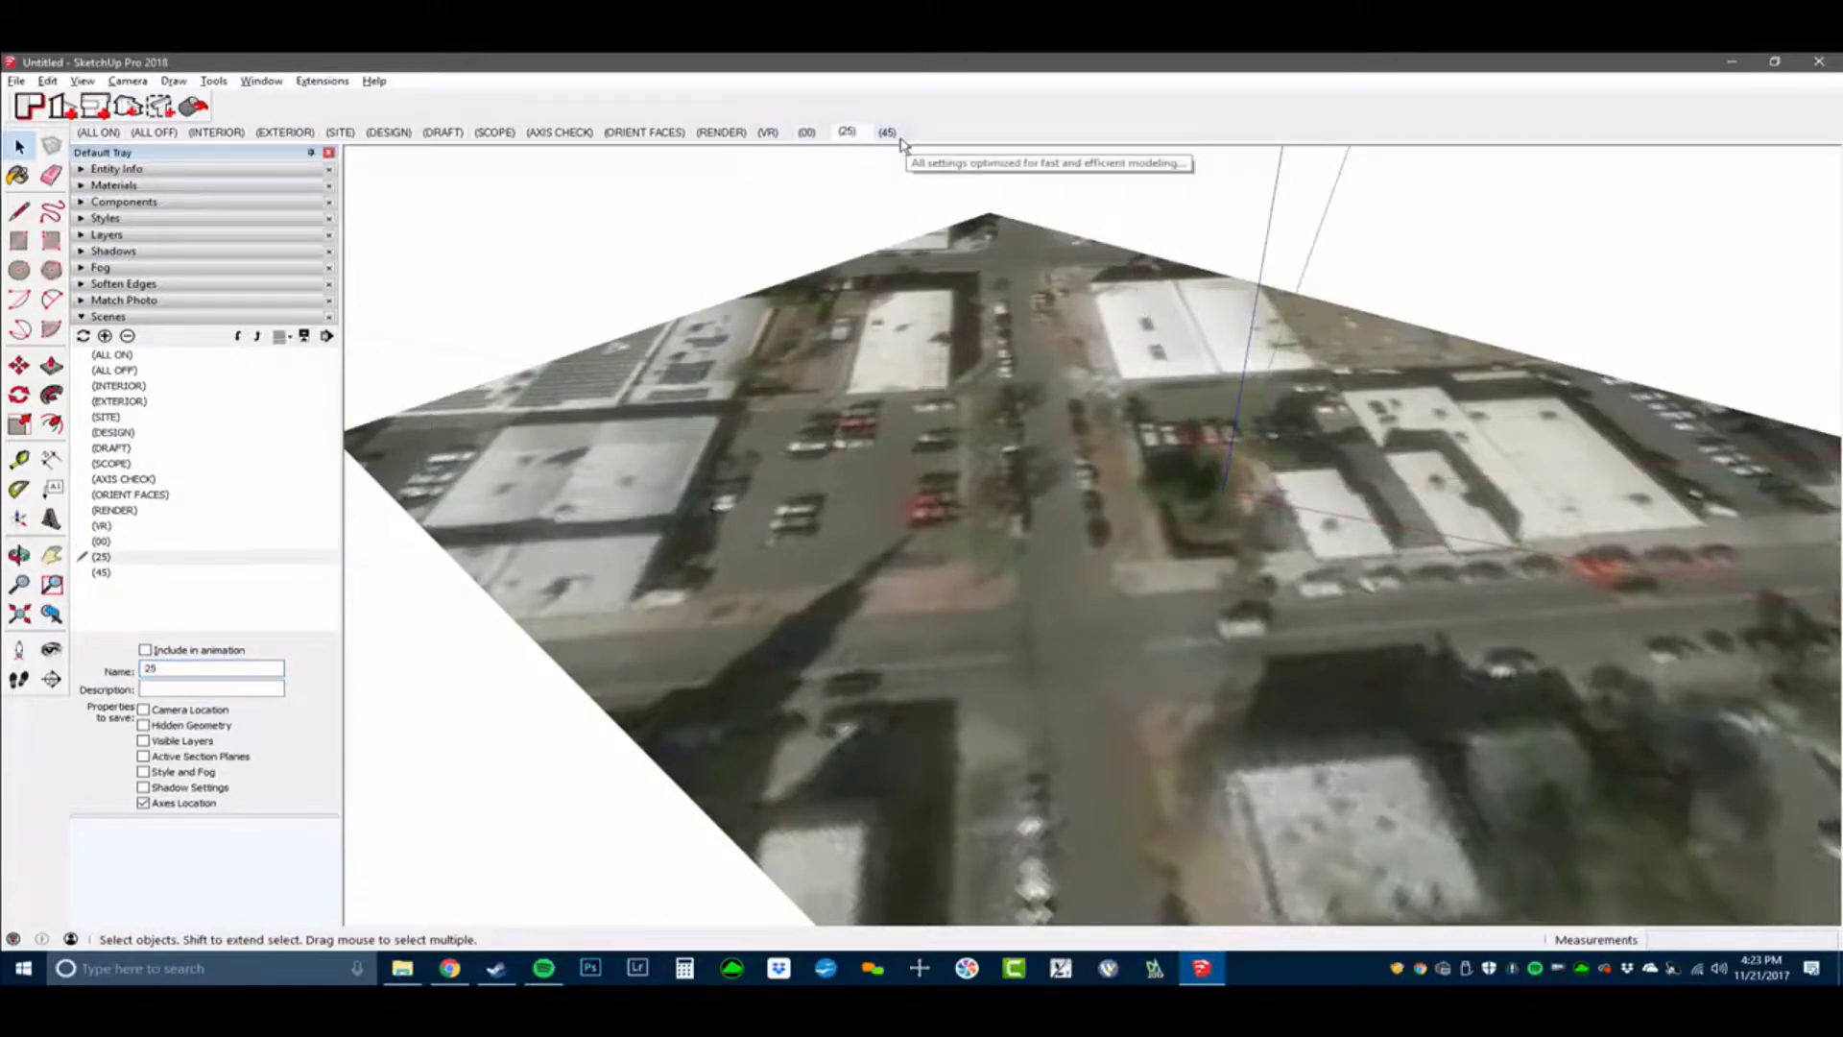
pyautogui.click(885, 132)
# Recall the 00 scene and draw a rectangle about 106' by 158' in the empty space beside the aerial image.
pyautogui.click(806, 133)
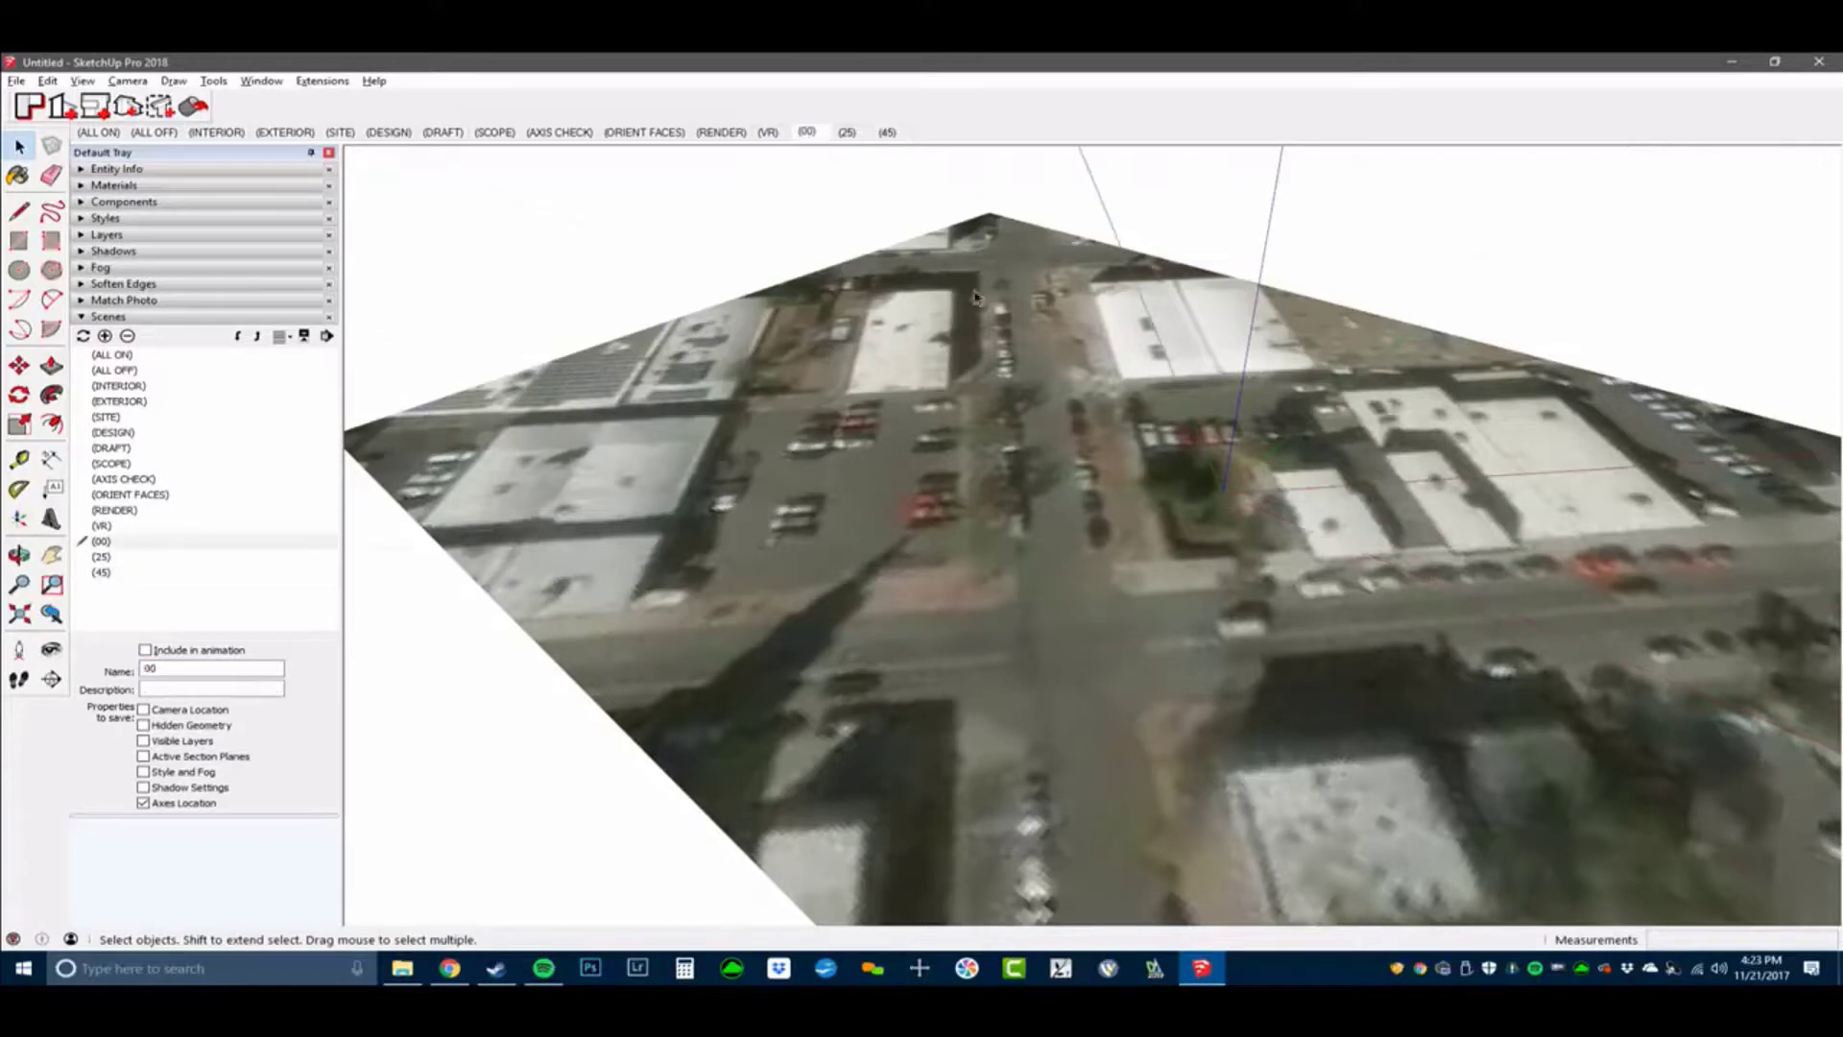
pyautogui.press('h')
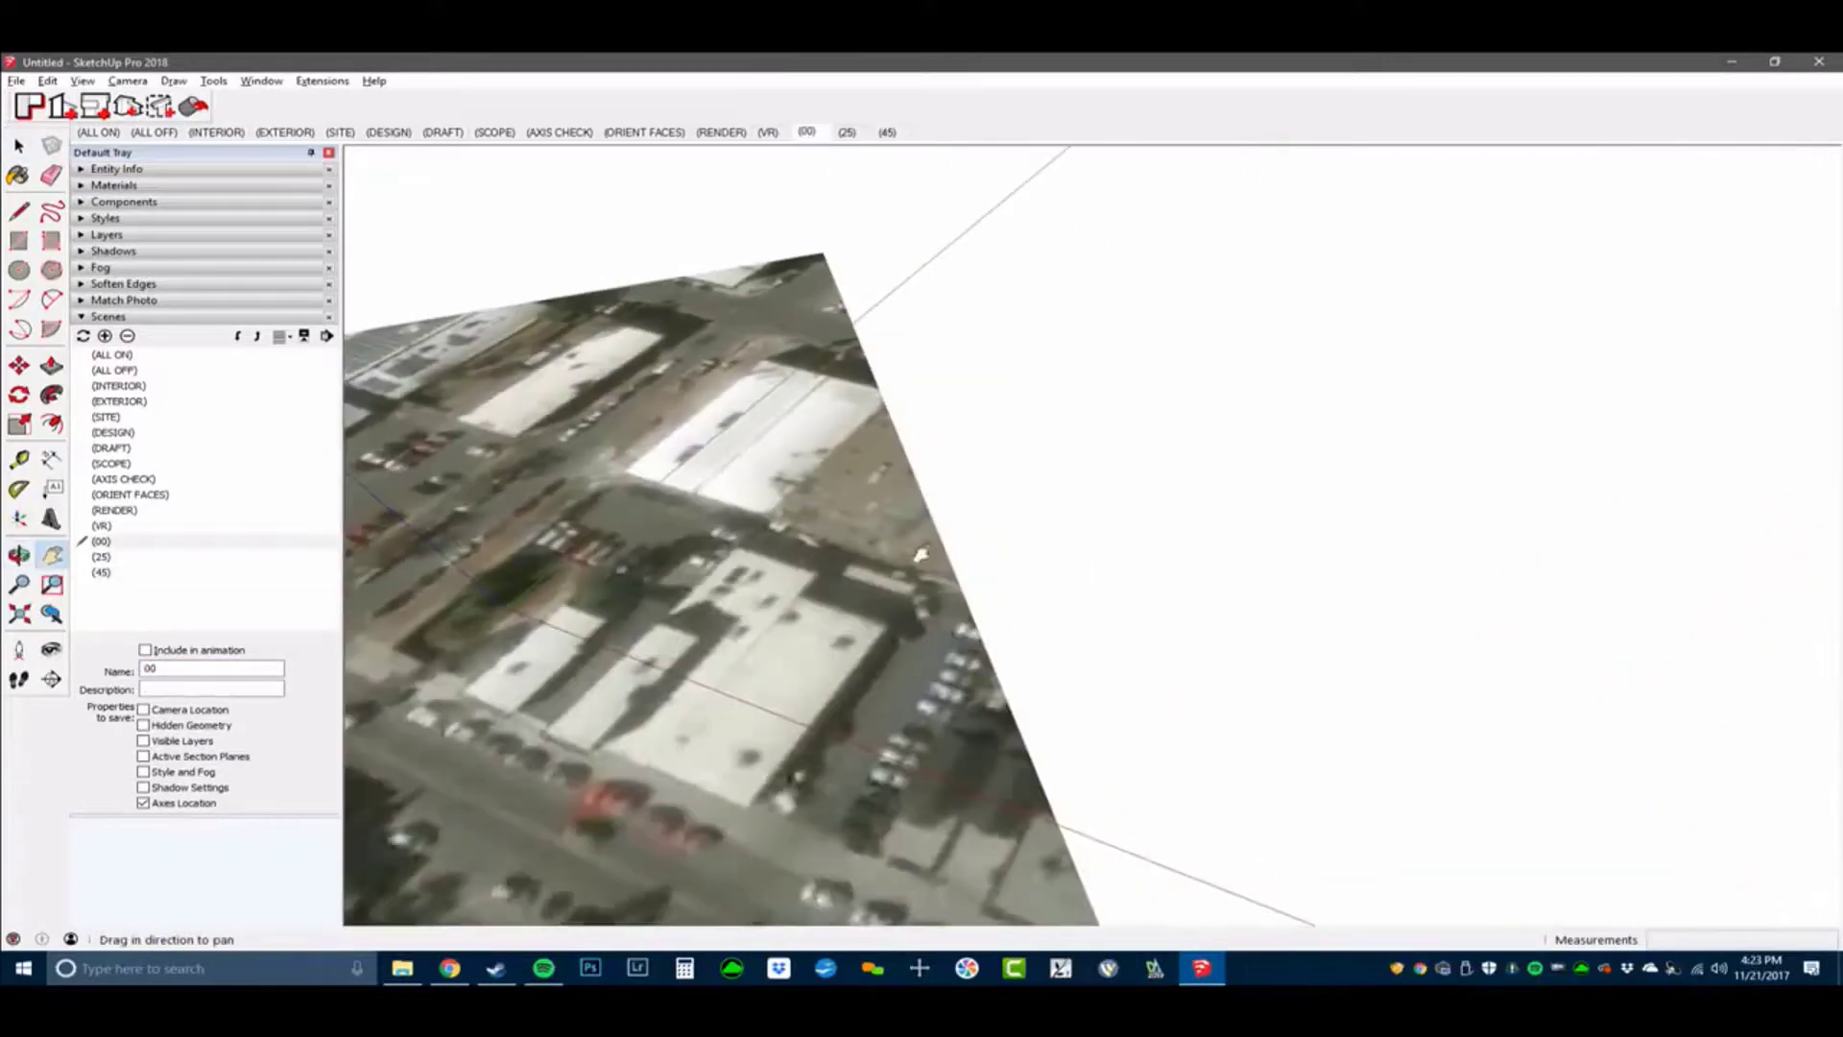
pyautogui.press('r')
pyautogui.click(1200, 576)
pyautogui.click(1488, 475)
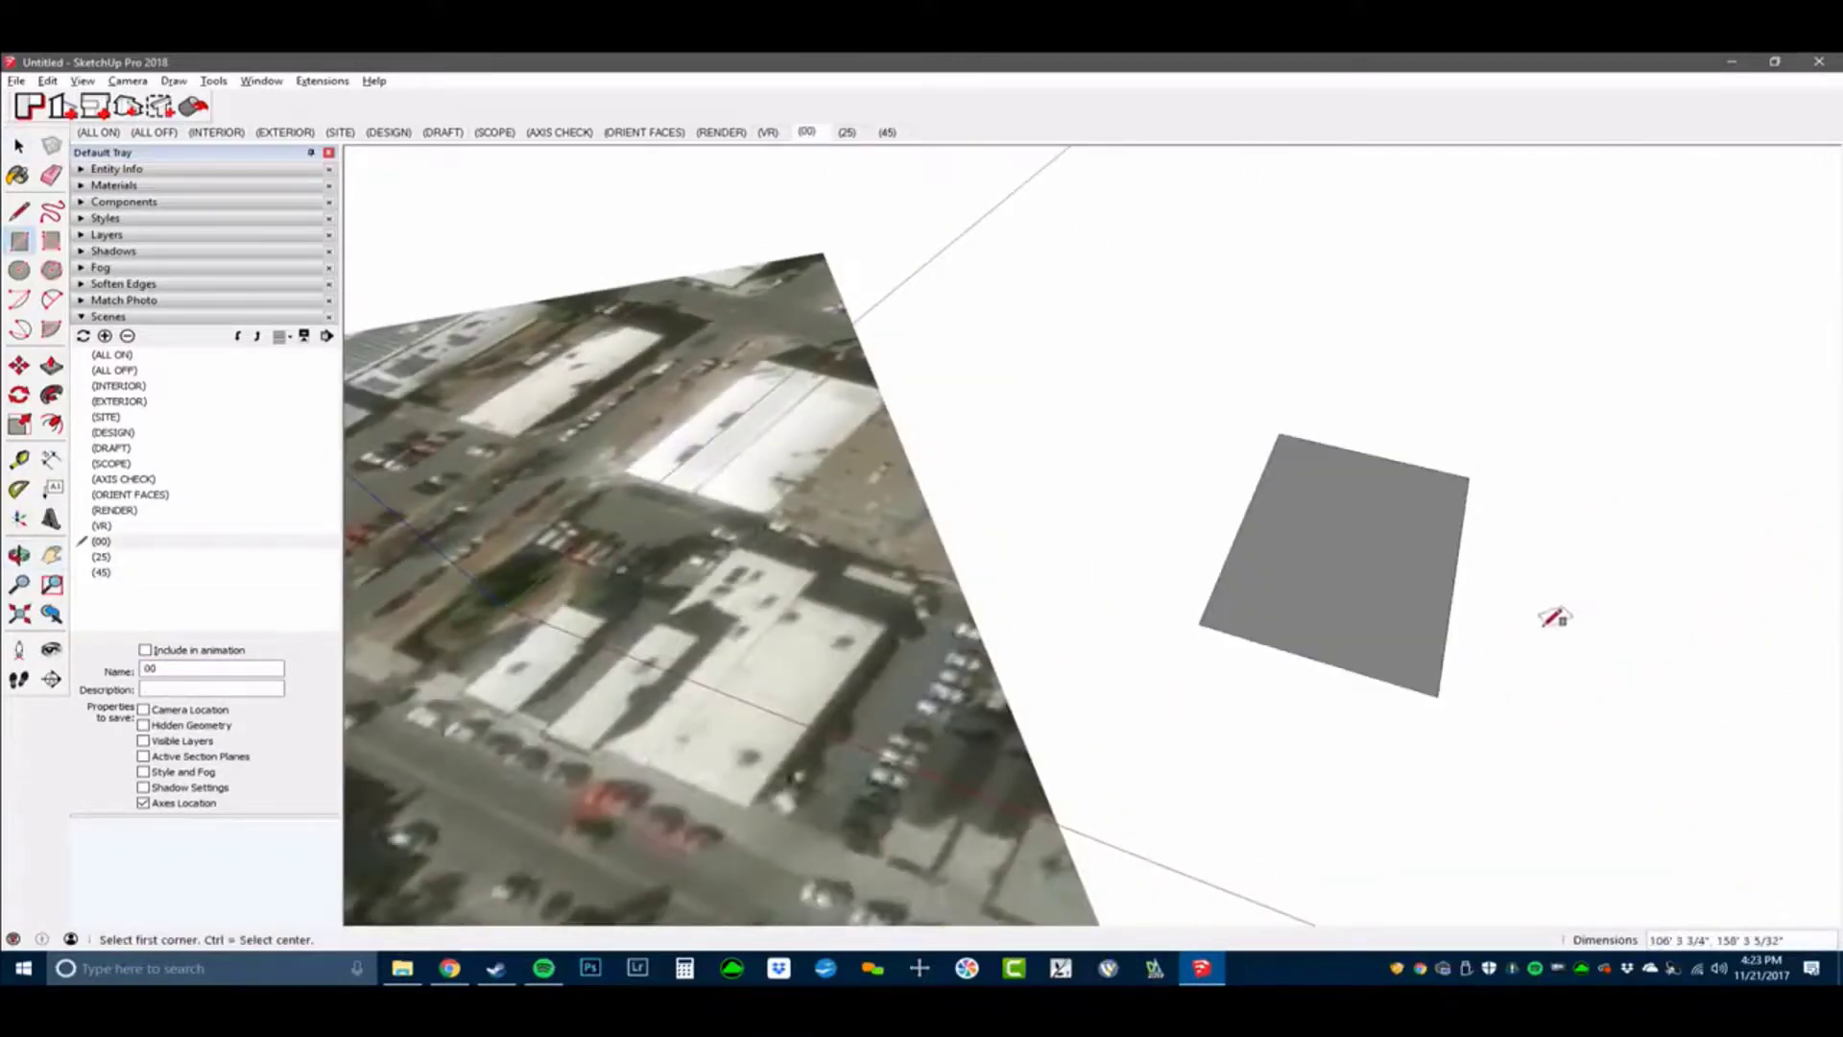
# Recall the 25 scene and draw a rectangle about 106' by 100' overlapping the first one.
pyautogui.scroll(3, 1695, 493)
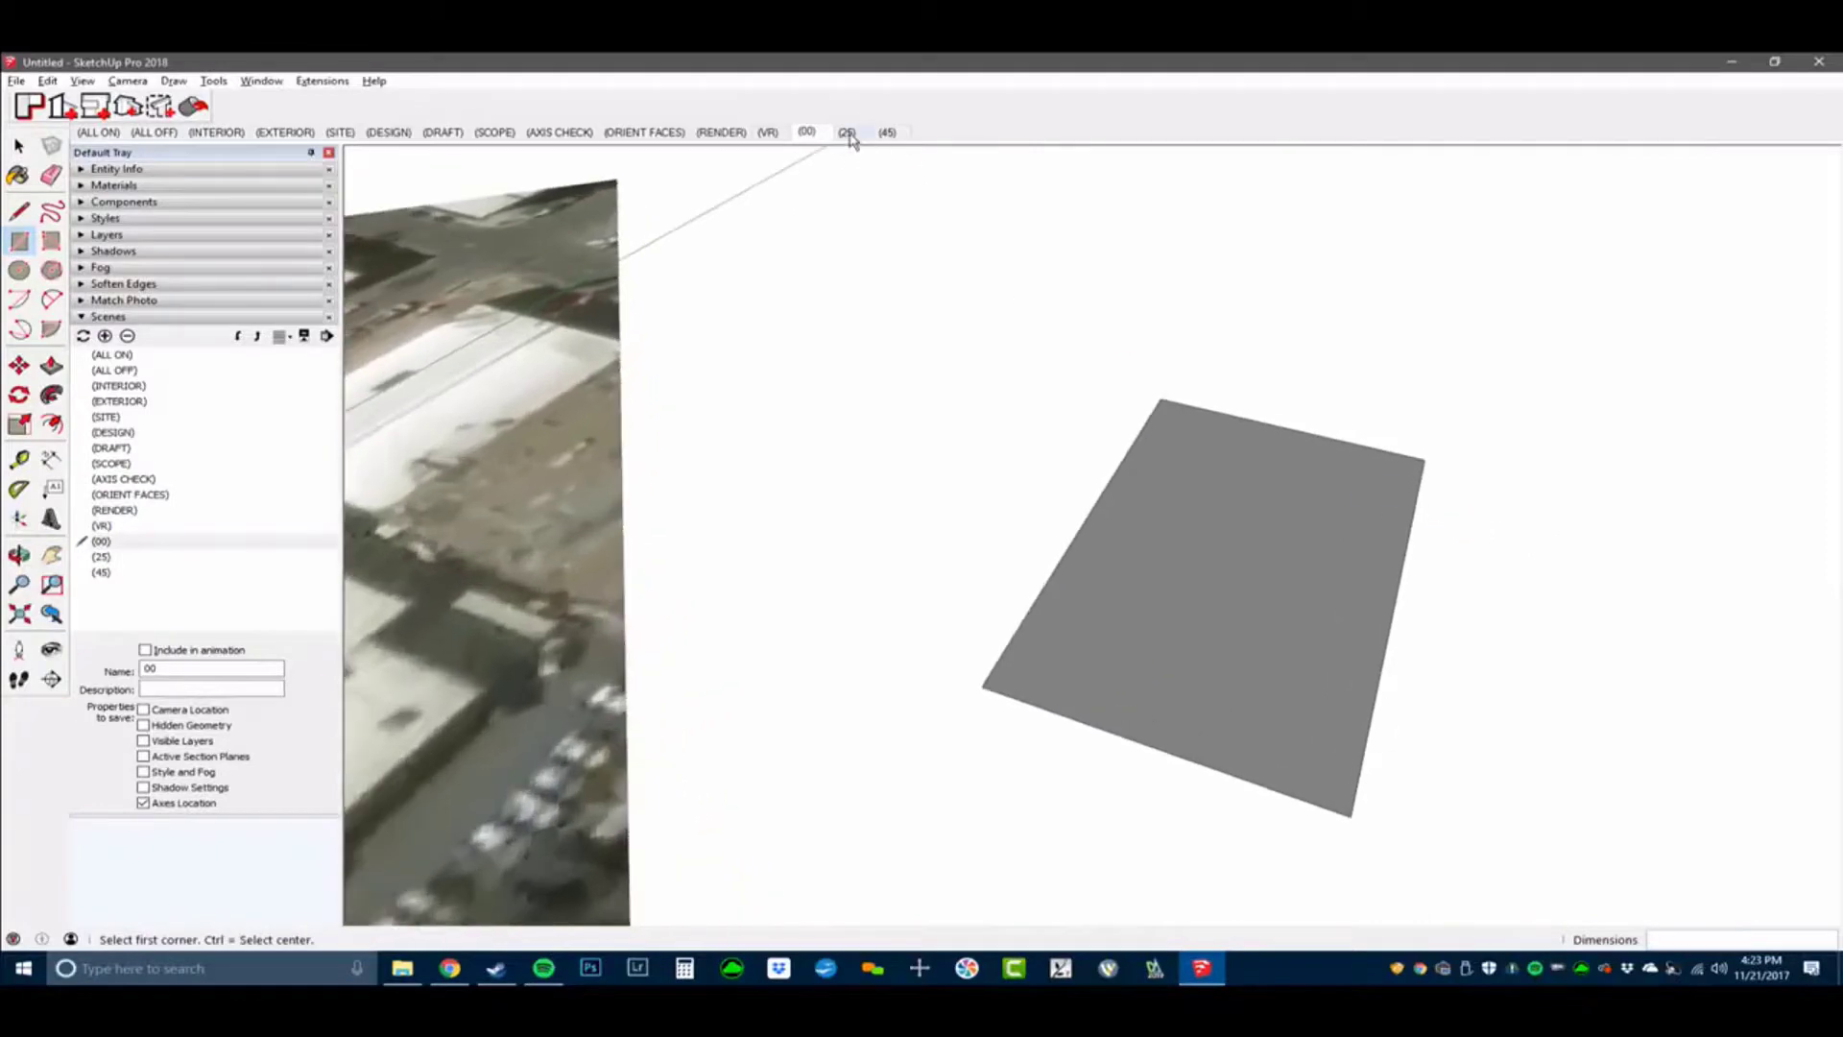
pyautogui.click(846, 133)
pyautogui.click(1308, 377)
pyautogui.click(1388, 641)
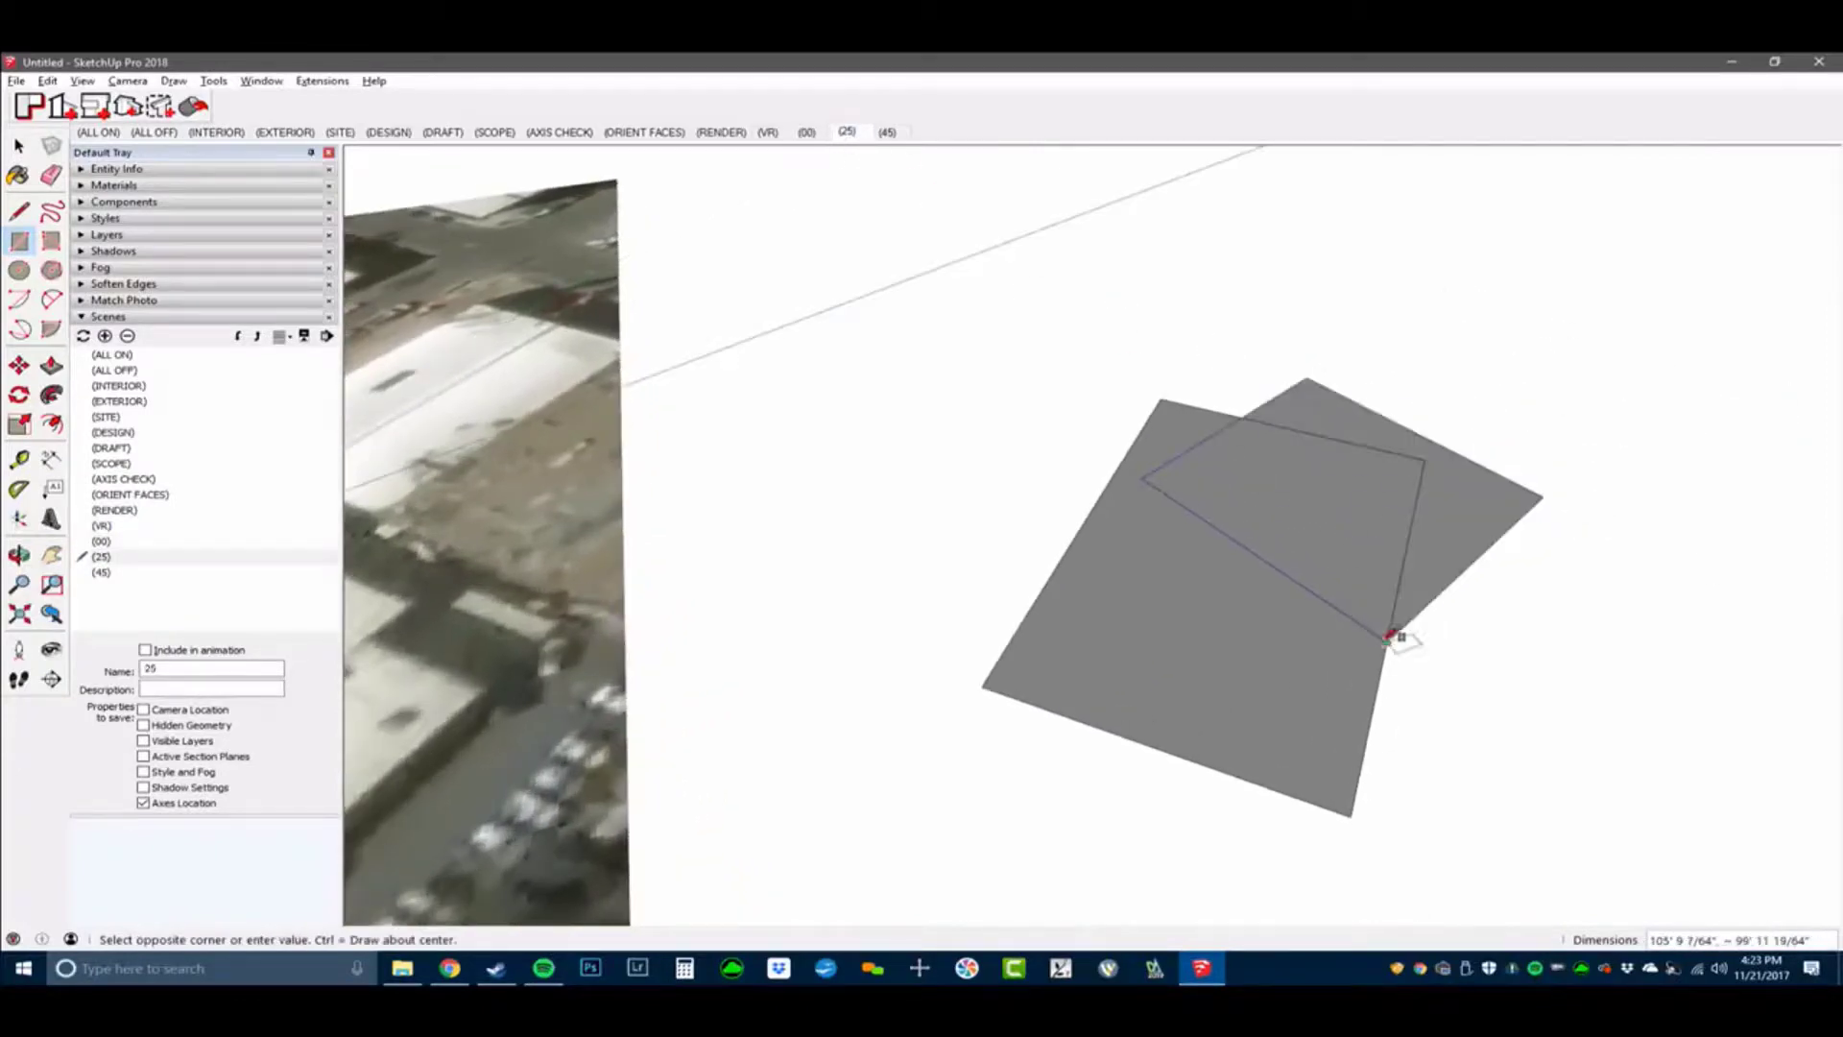
# Recall the 45 scene and draw a third rectangle that overlaps the one aligned to the 25 axes.
pyautogui.click(888, 132)
pyautogui.click(1733, 417)
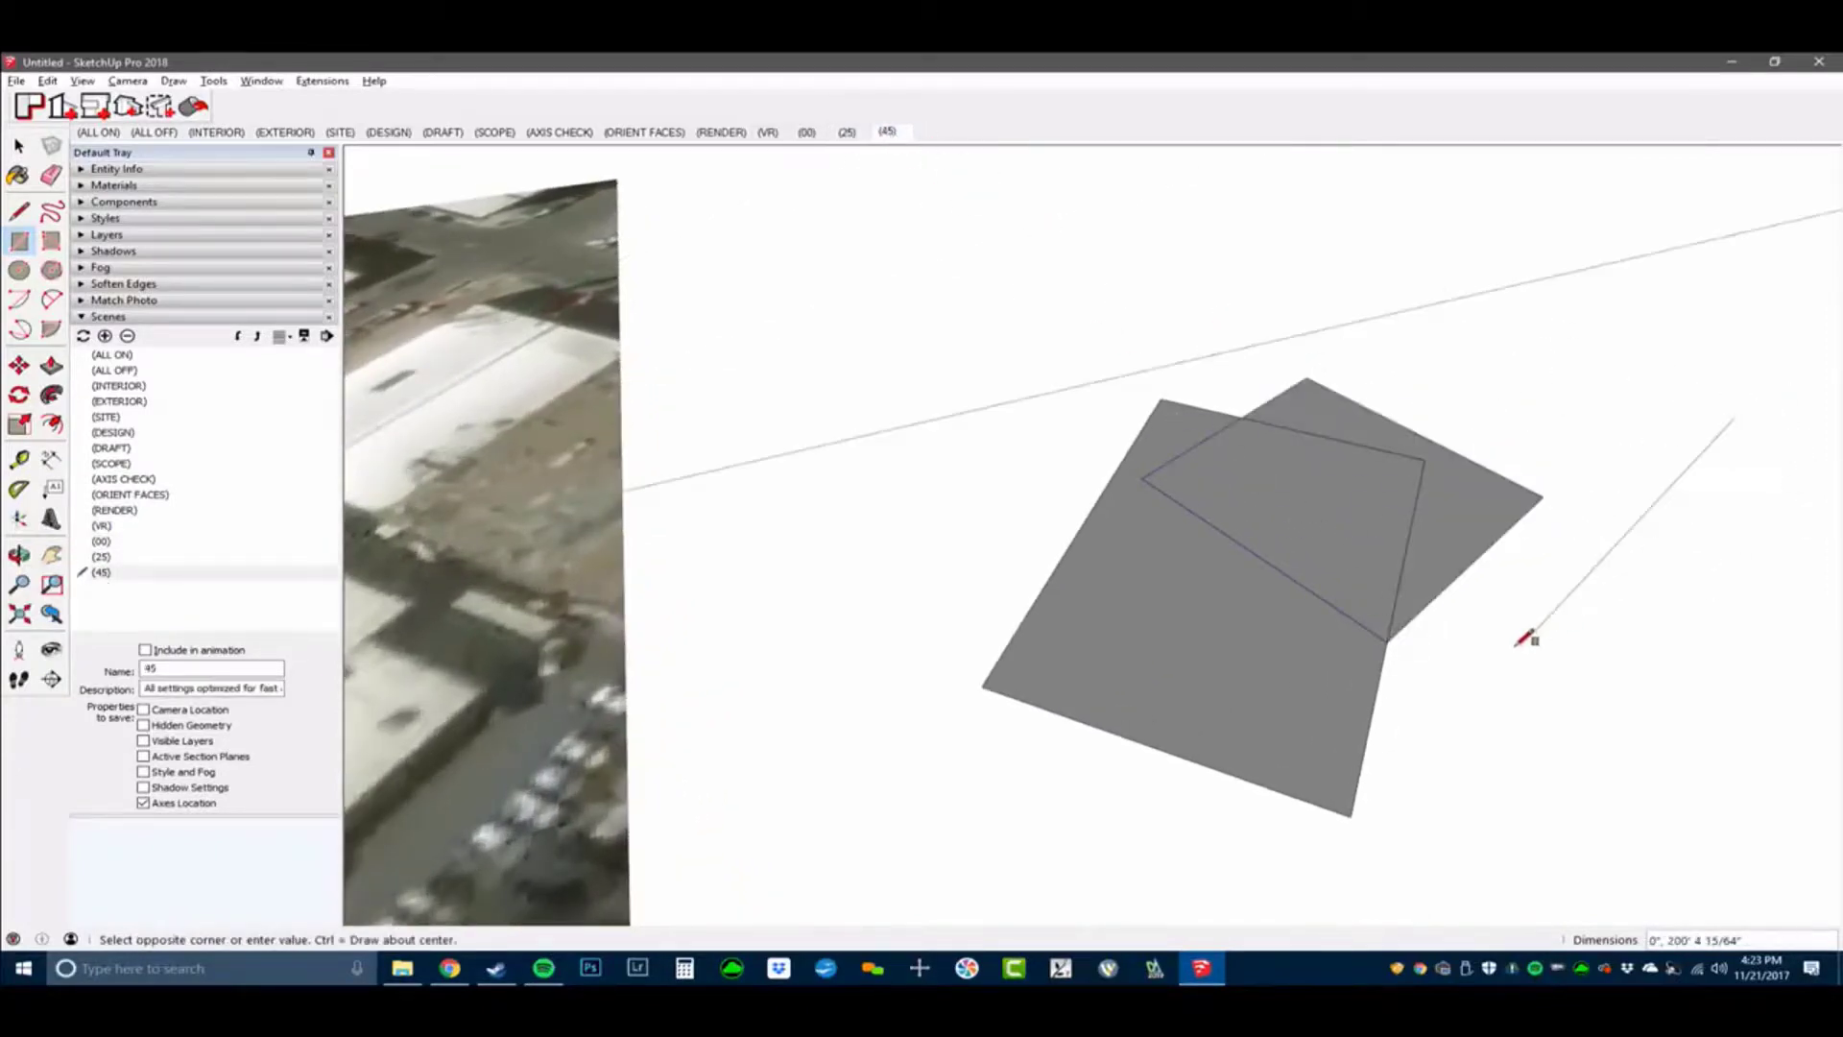
pyautogui.click(1240, 320)
pyautogui.moveTo(1241, 319); pyautogui.dragTo(1308, 481, button='middle')
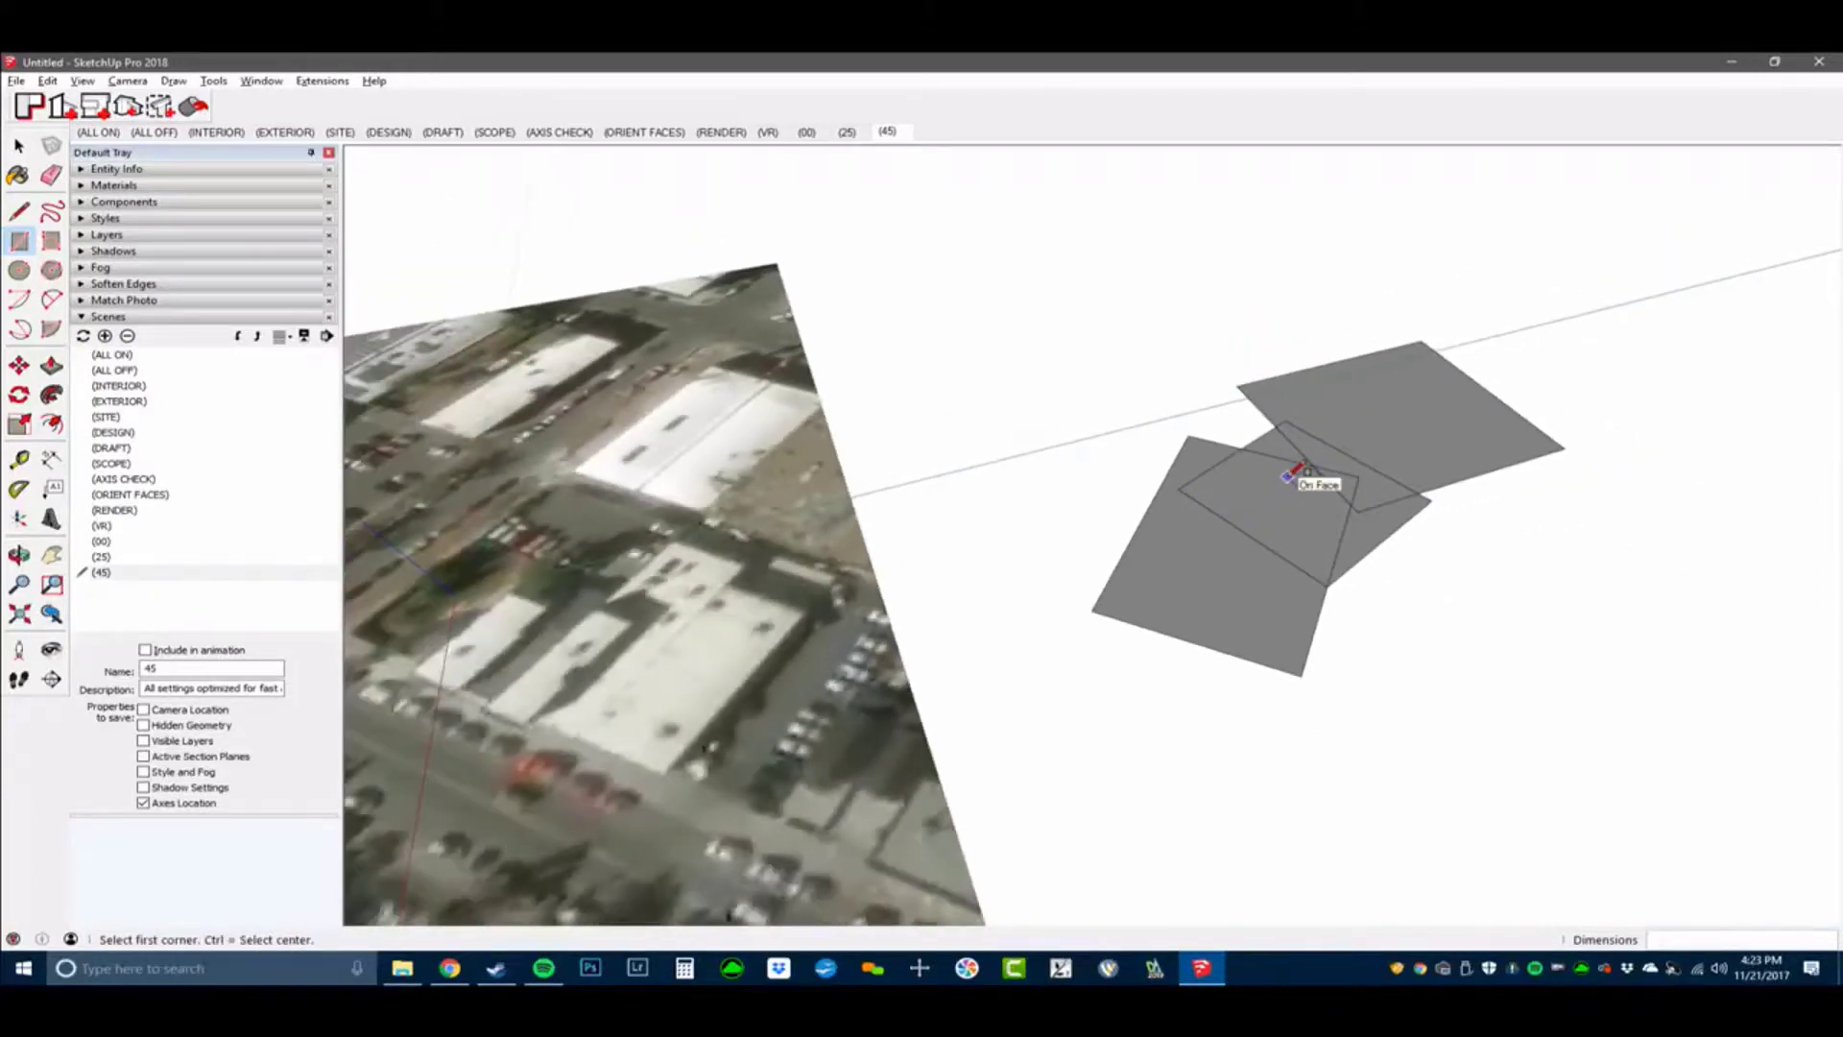